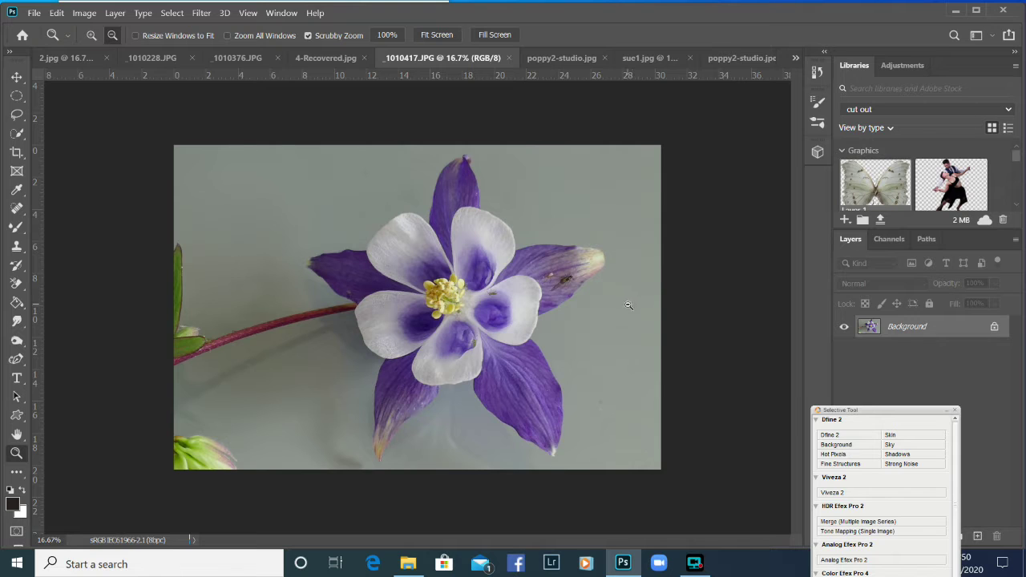
# Step: Crop the photo closely around the purple and white flower, trimming the leaves and excess background at the sides
pyautogui.moveTo(900, 413); pyautogui.dragTo(951, 378)
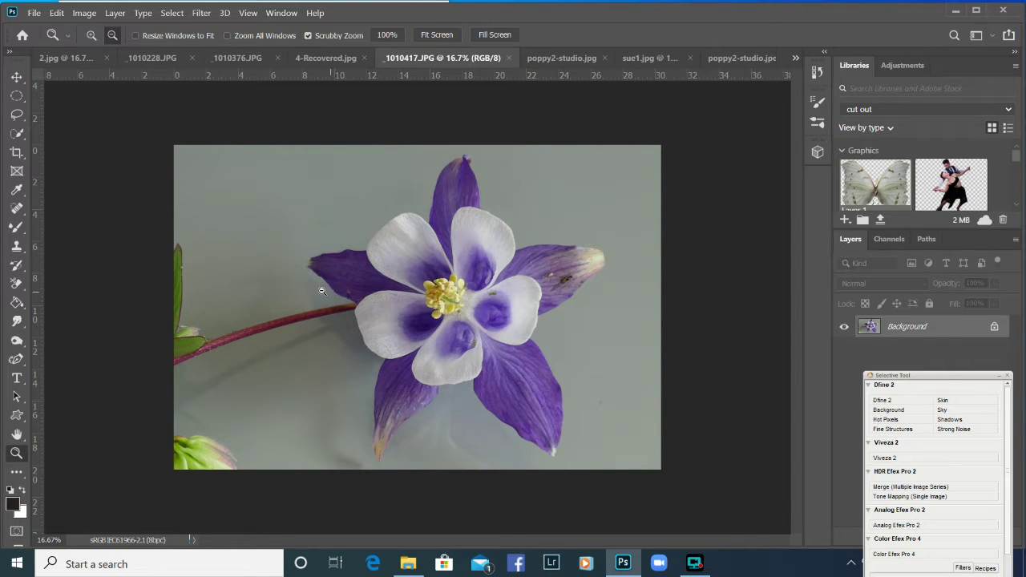
pyautogui.click(16, 152)
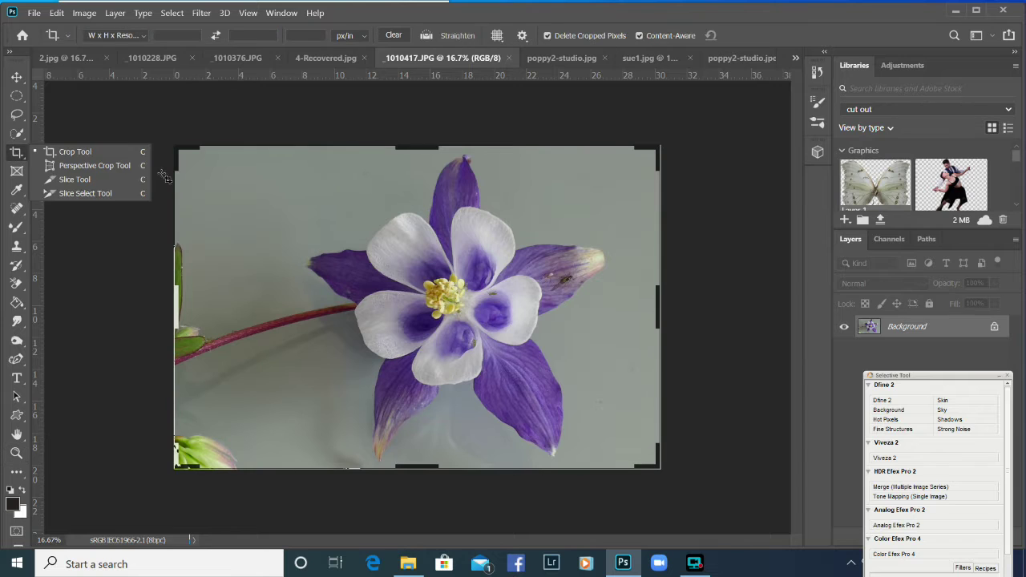
pyautogui.click(64, 152)
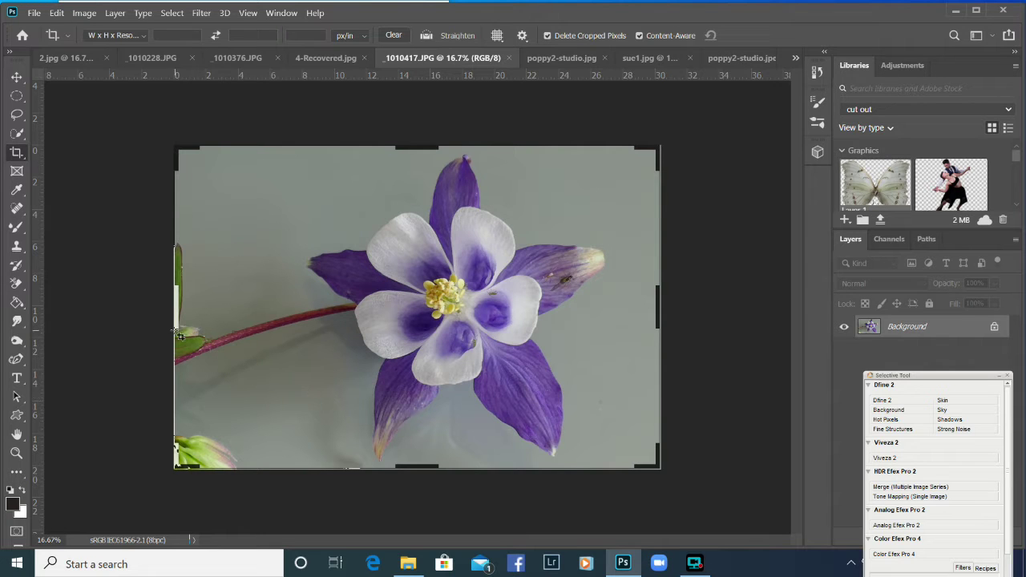
pyautogui.moveTo(173, 319); pyautogui.dragTo(231, 309)
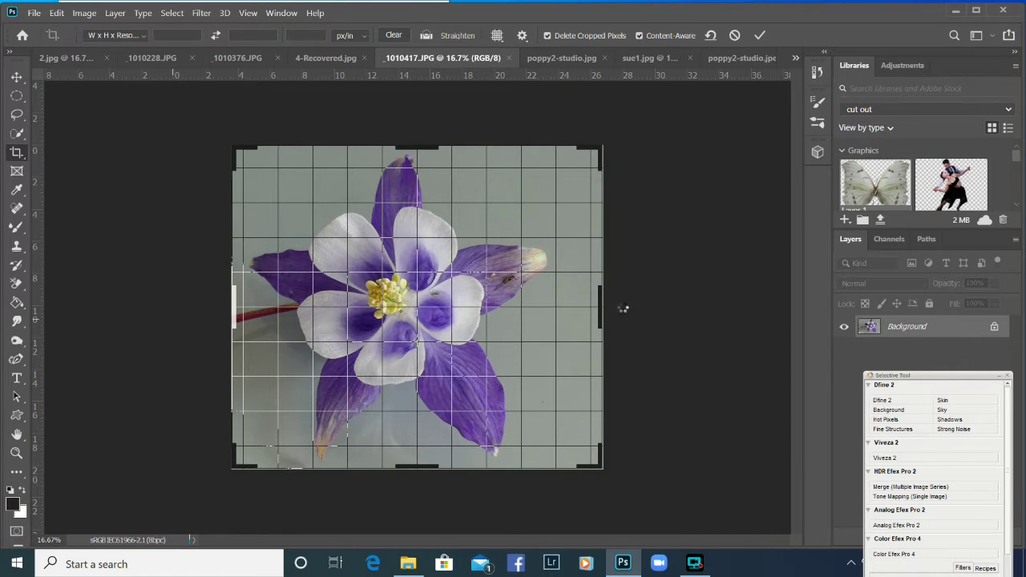
pyautogui.moveTo(599, 308); pyautogui.dragTo(580, 311)
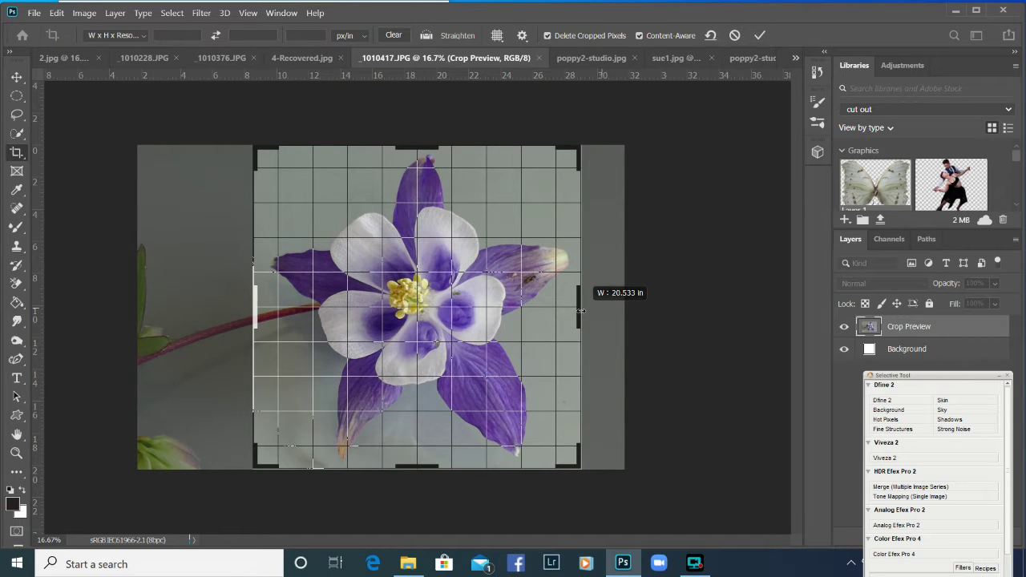
pyautogui.moveTo(581, 311); pyautogui.dragTo(574, 311)
pyautogui.moveTo(428, 470)
pyautogui.mouseDown()
pyautogui.moveTo(427, 437)
pyautogui.moveTo(428, 467)
pyautogui.mouseUp()
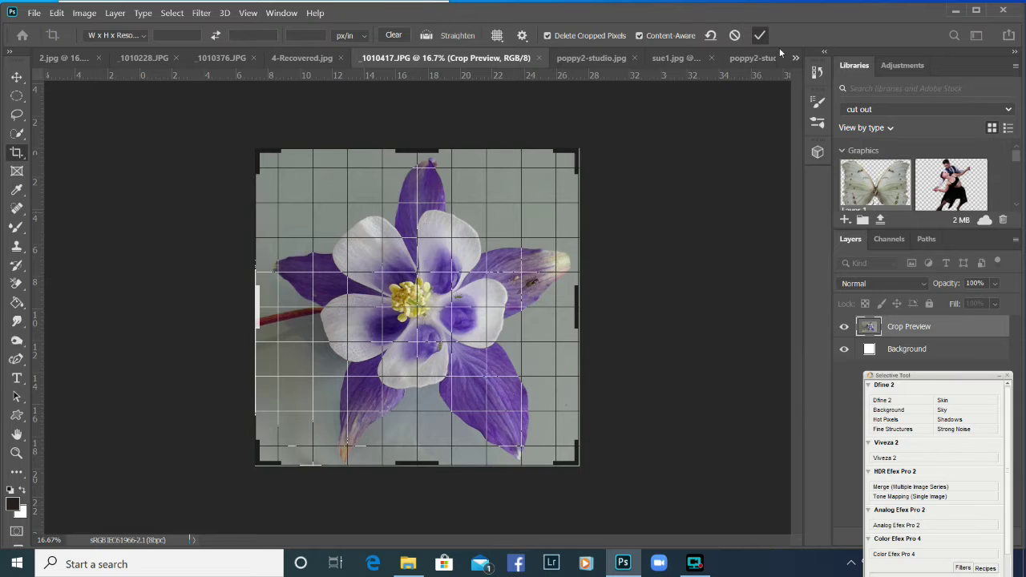
pyautogui.press('Return')
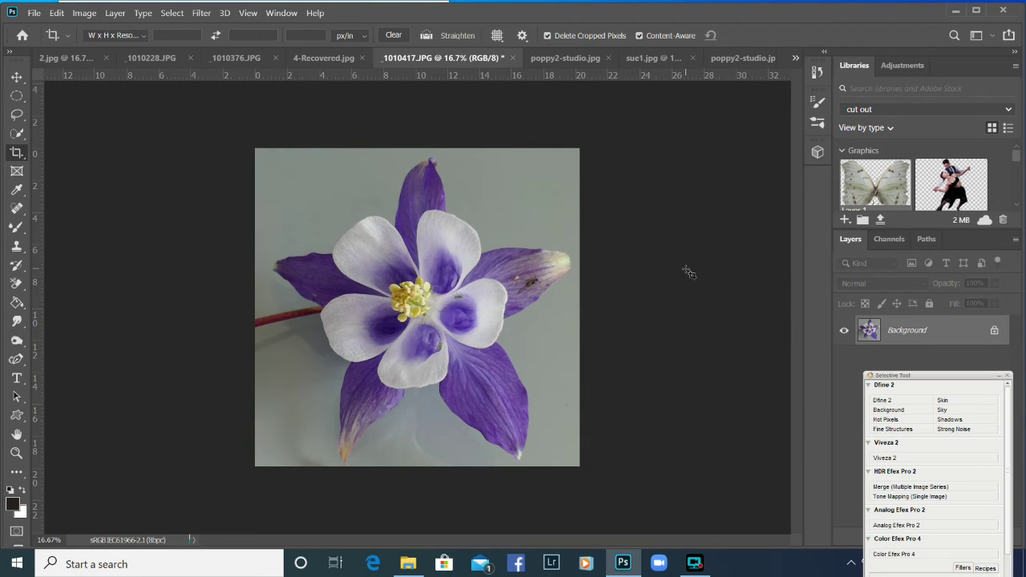
pyautogui.press('z')
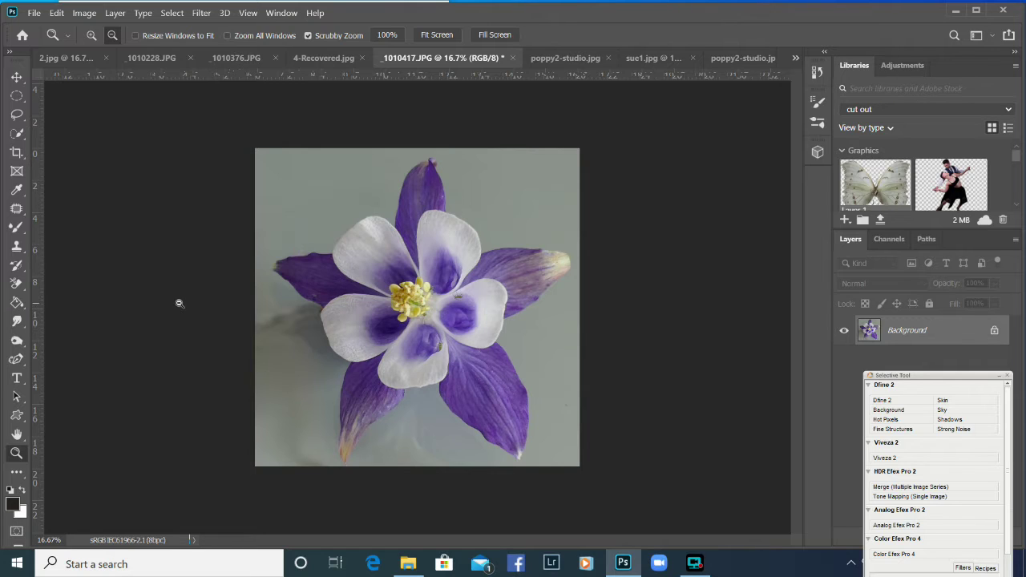
# Step: Select all the petals and the yellow centre of the flower with the Quick Selection tool in add mode
pyautogui.click(17, 134)
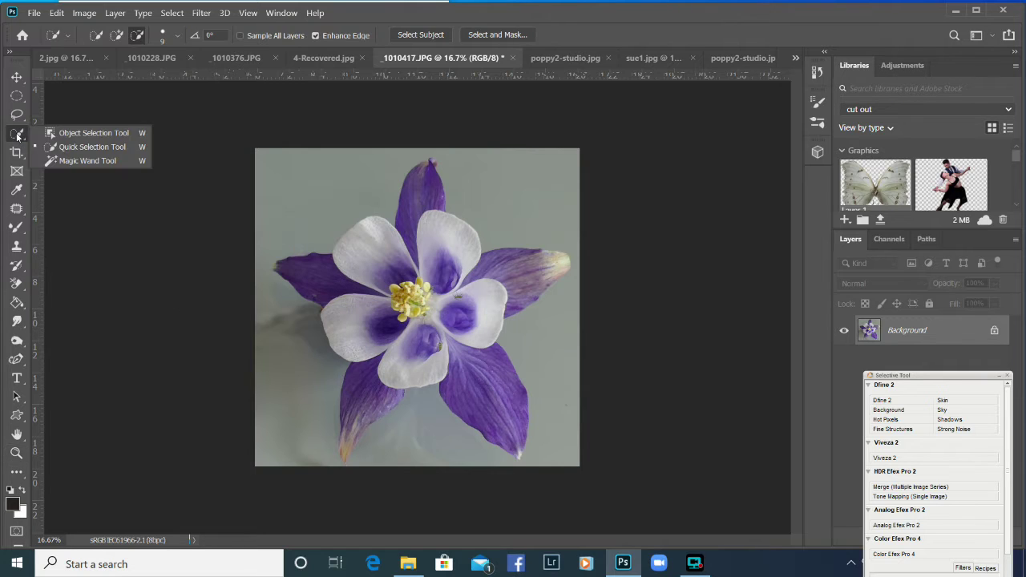
pyautogui.click(92, 147)
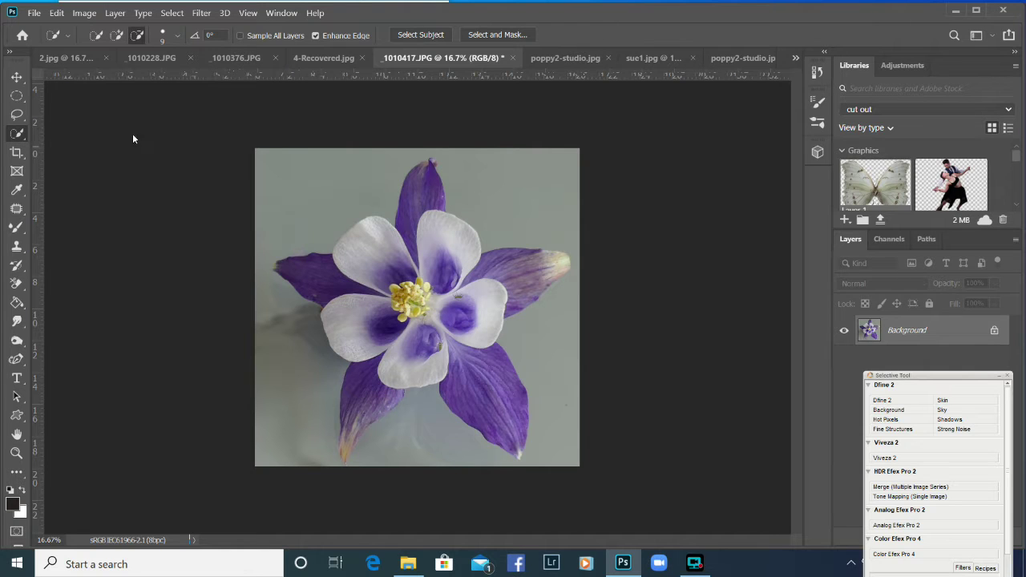
pyautogui.click(117, 37)
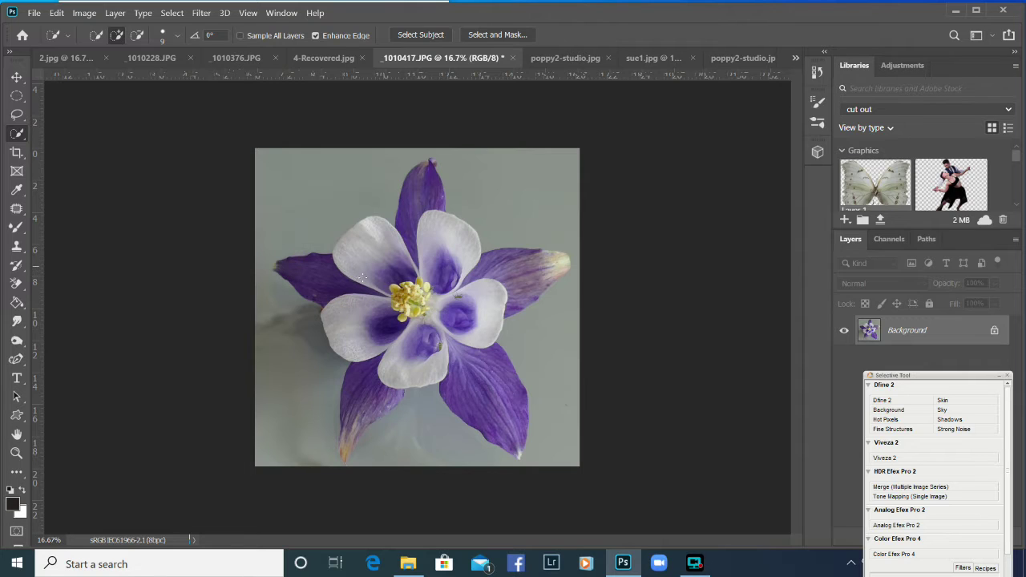
pyautogui.moveTo(385, 274)
pyautogui.mouseDown()
pyautogui.moveTo(321, 268)
pyautogui.moveTo(397, 236)
pyautogui.moveTo(424, 170)
pyautogui.mouseUp()
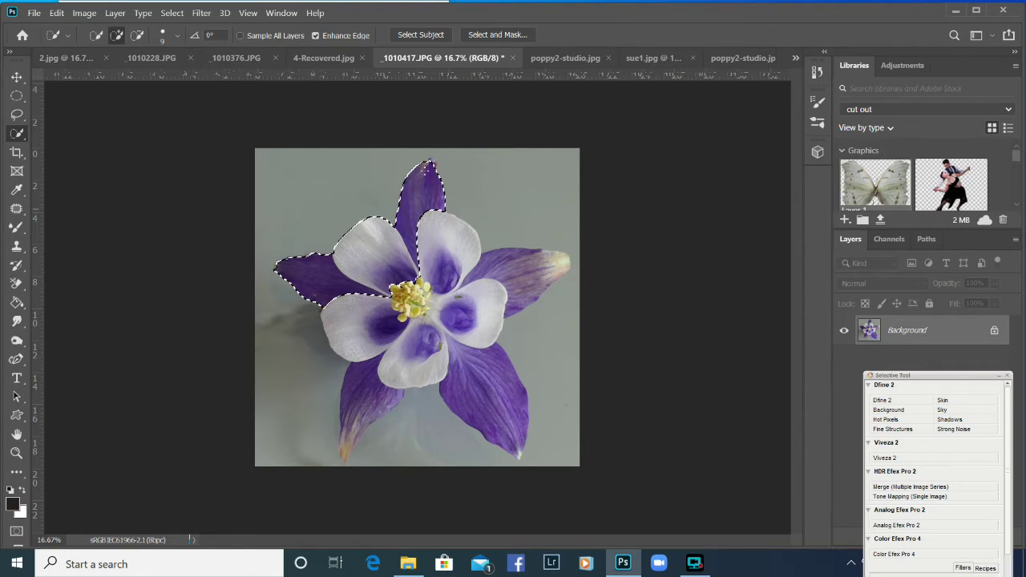
pyautogui.moveTo(441, 225)
pyautogui.mouseDown()
pyautogui.moveTo(505, 259)
pyautogui.moveTo(563, 261)
pyautogui.moveTo(541, 286)
pyautogui.moveTo(472, 315)
pyautogui.moveTo(522, 408)
pyautogui.moveTo(518, 453)
pyautogui.mouseUp()
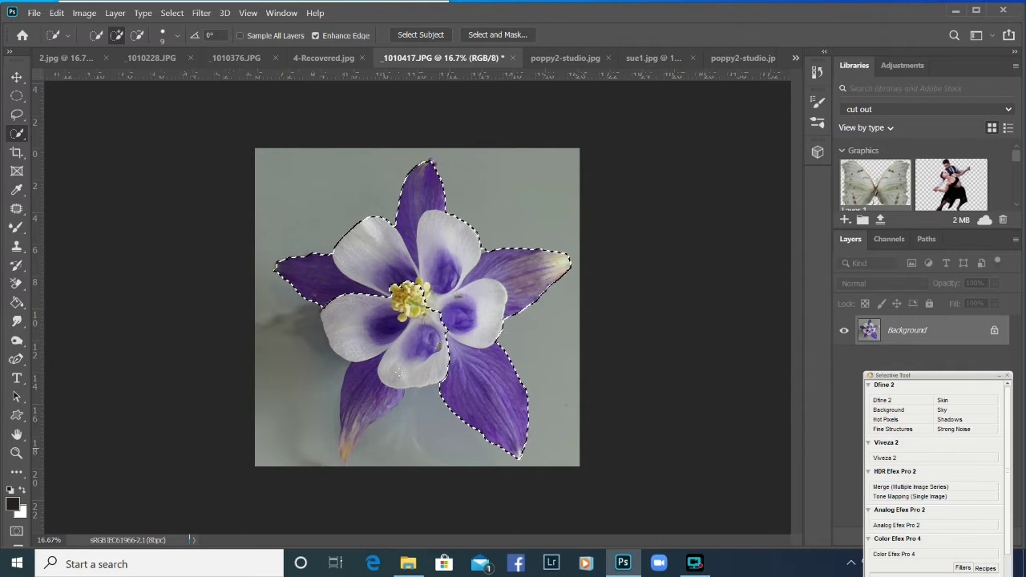
pyautogui.moveTo(383, 370); pyautogui.dragTo(354, 347)
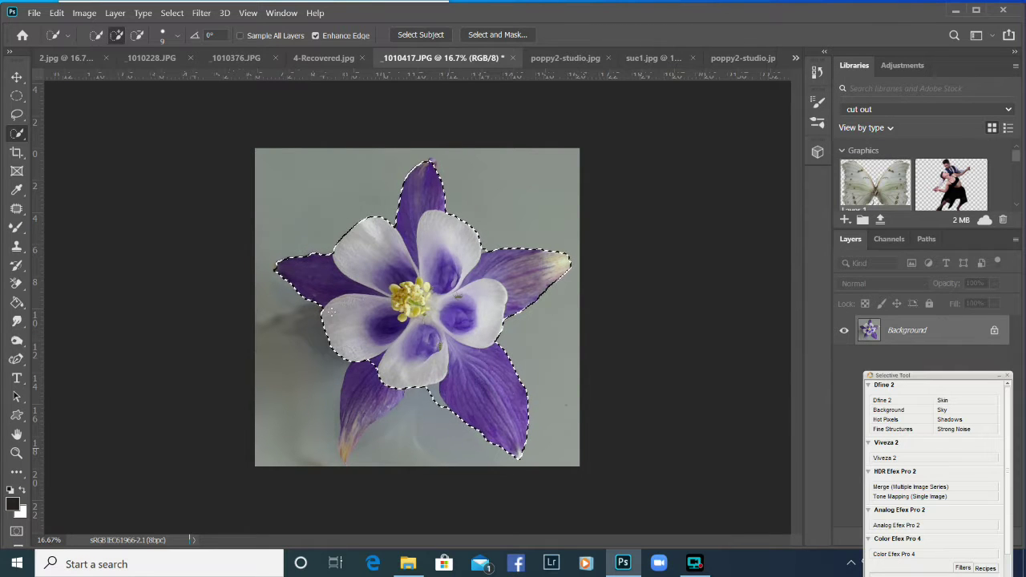
pyautogui.moveTo(359, 385); pyautogui.dragTo(343, 429)
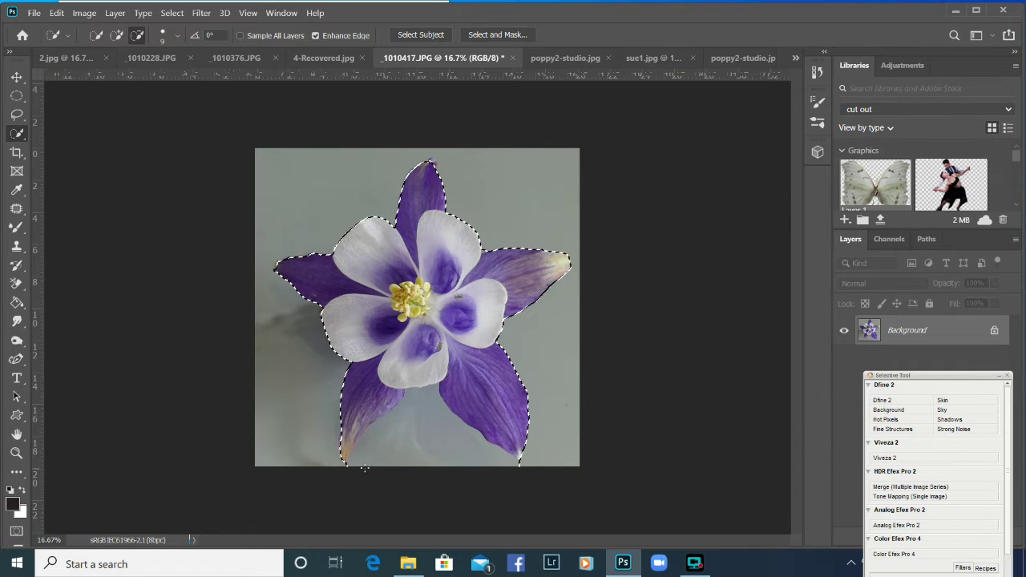
# Step: Subtract the background between the two lower petals from the selection and add the missing part of the lower-left petal back
pyautogui.moveTo(365, 469); pyautogui.dragTo(418, 394)
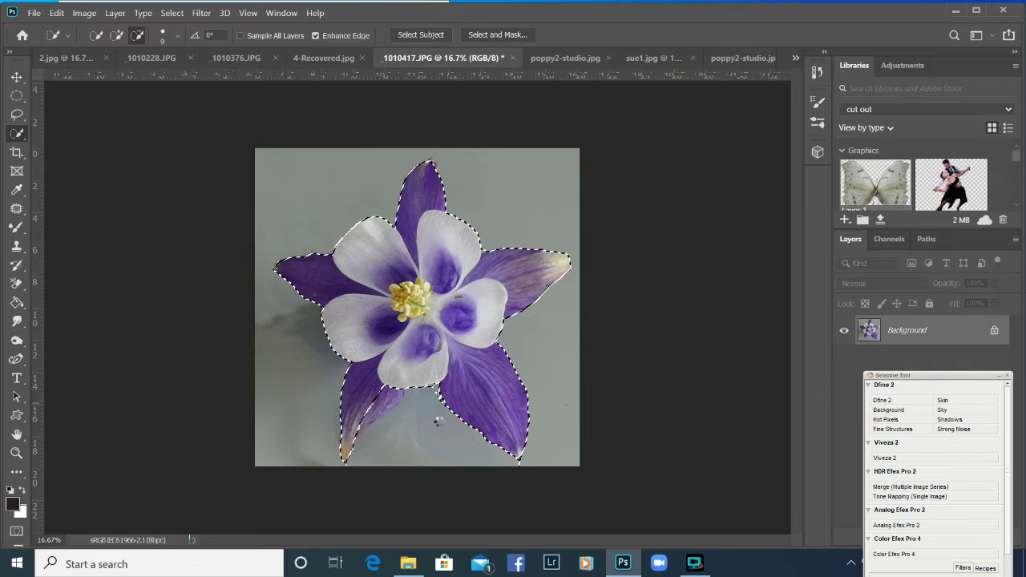
pyautogui.keyDown('alt'); pyautogui.click(283, 286); pyautogui.keyUp('alt')
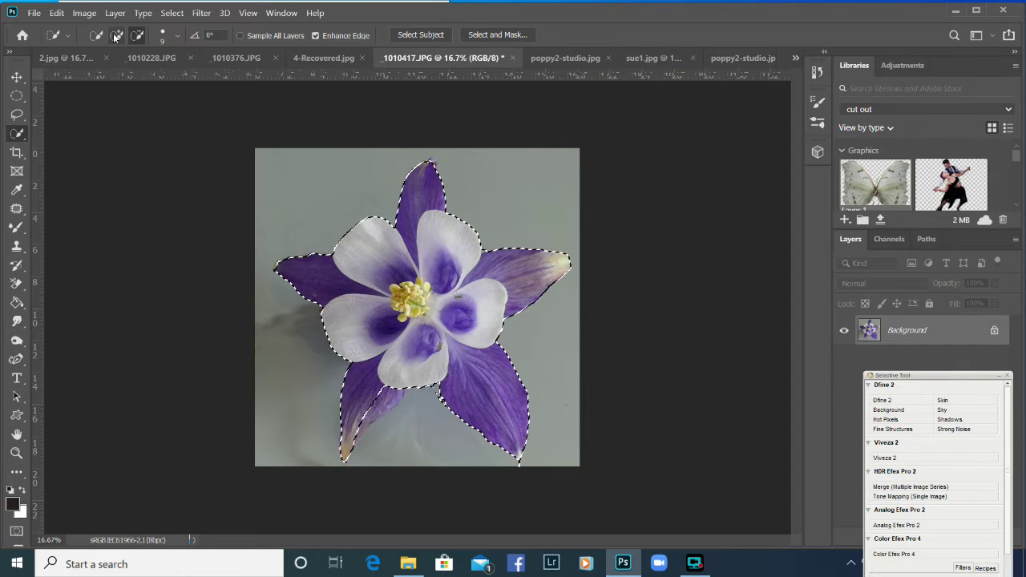
pyautogui.moveTo(390, 396); pyautogui.dragTo(371, 419)
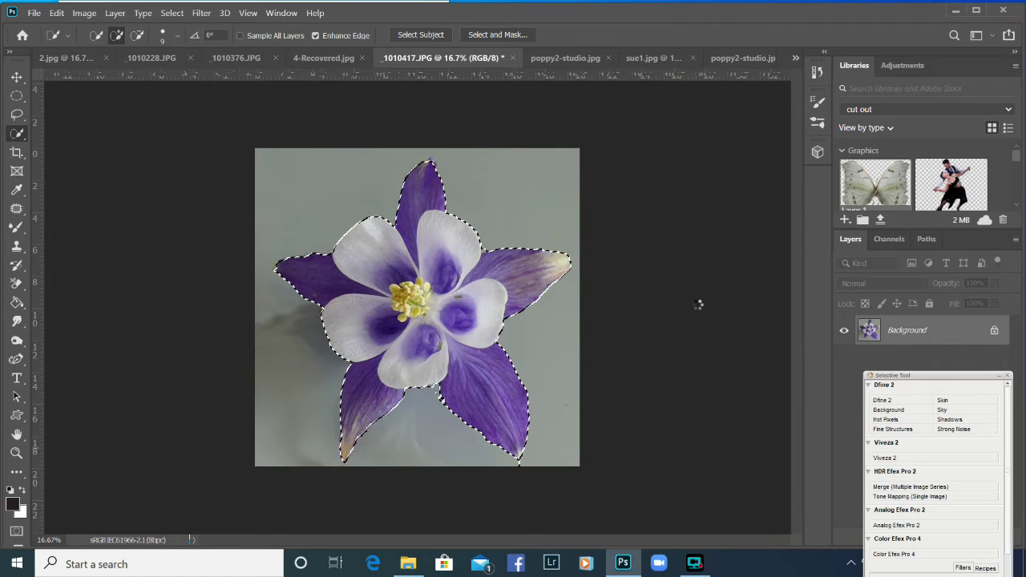
# Step: Invert the flower selection so that the background is selected
pyautogui.rightClick(14, 140)
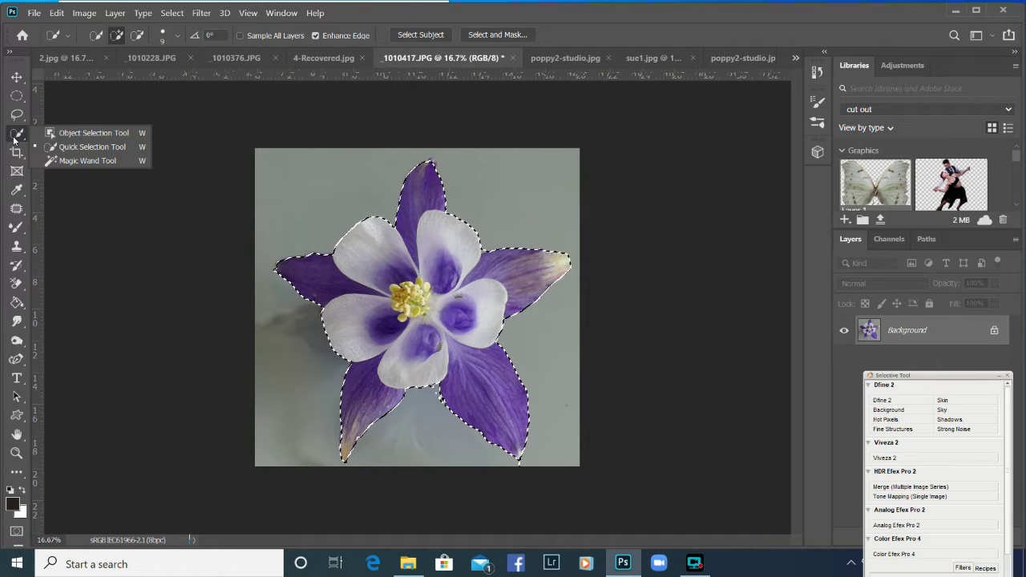
pyautogui.click(81, 152)
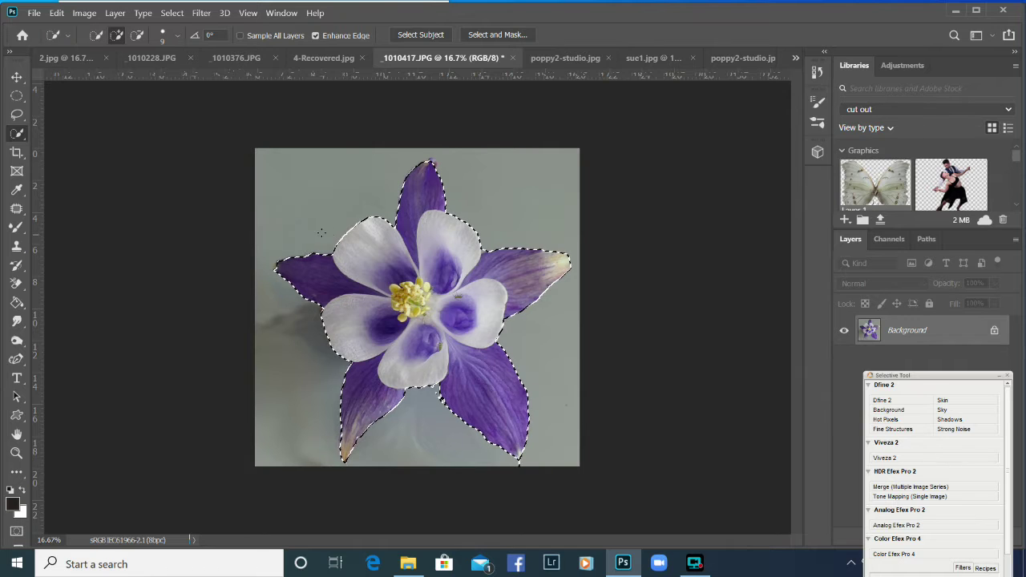
pyautogui.rightClick(369, 259)
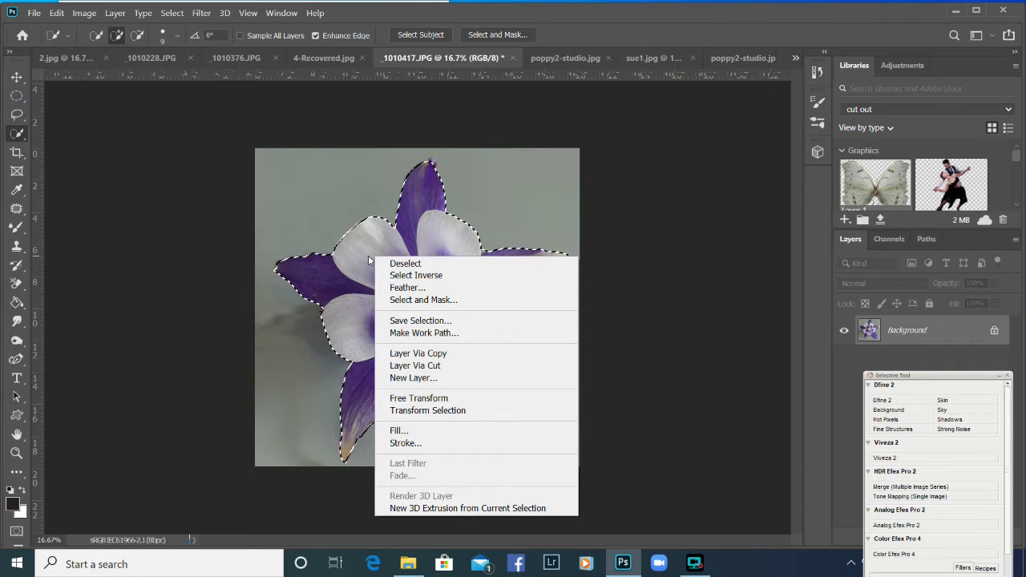
pyautogui.click(412, 276)
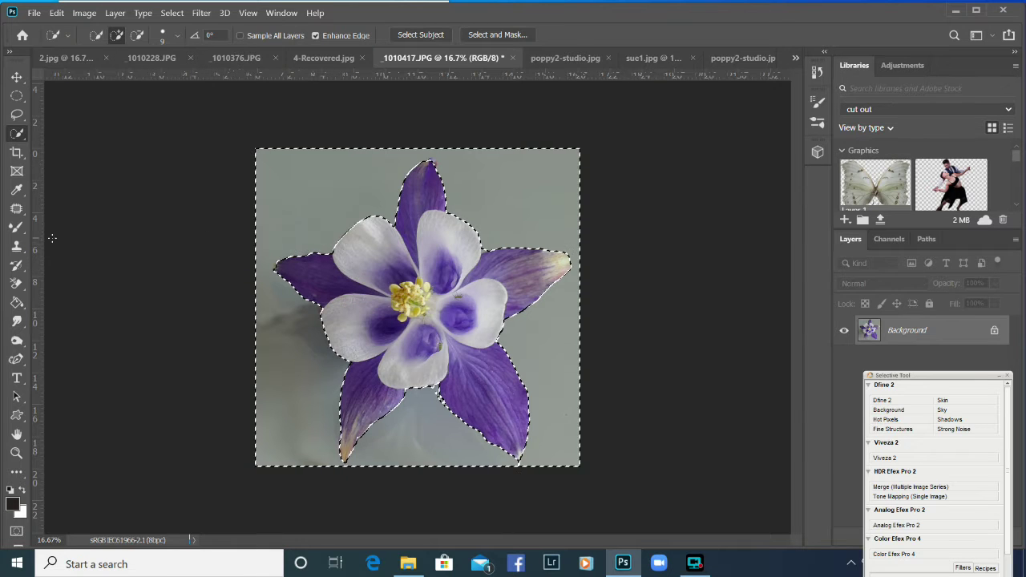
# Step: Paint the selected background white with a 500 px Soft Round brush
pyautogui.click(16, 229)
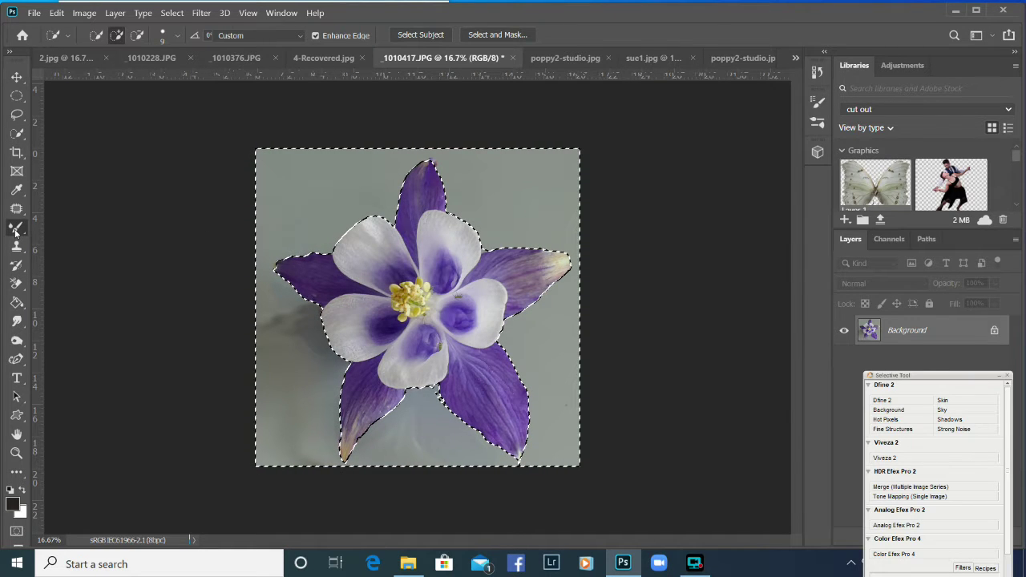
pyautogui.click(16, 231)
pyautogui.click(76, 227)
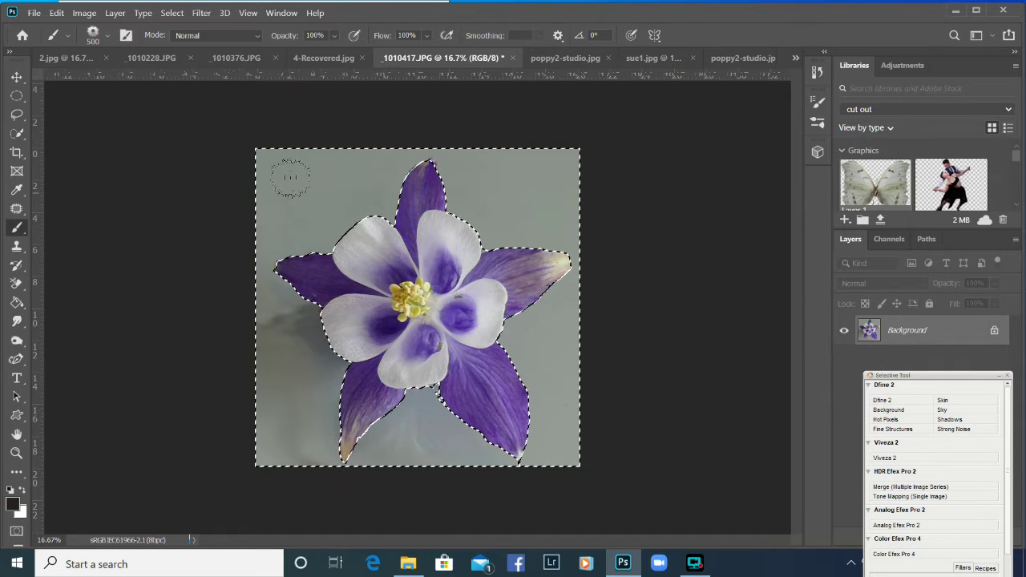
pyautogui.click(110, 37)
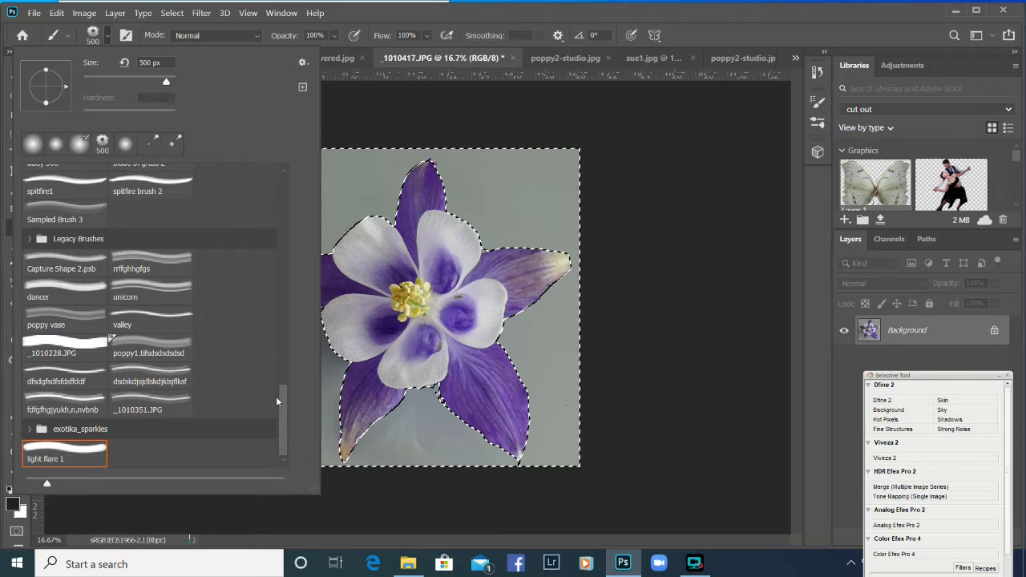
pyautogui.scroll(1, 273, 319)
pyautogui.scroll(10, 281, 191)
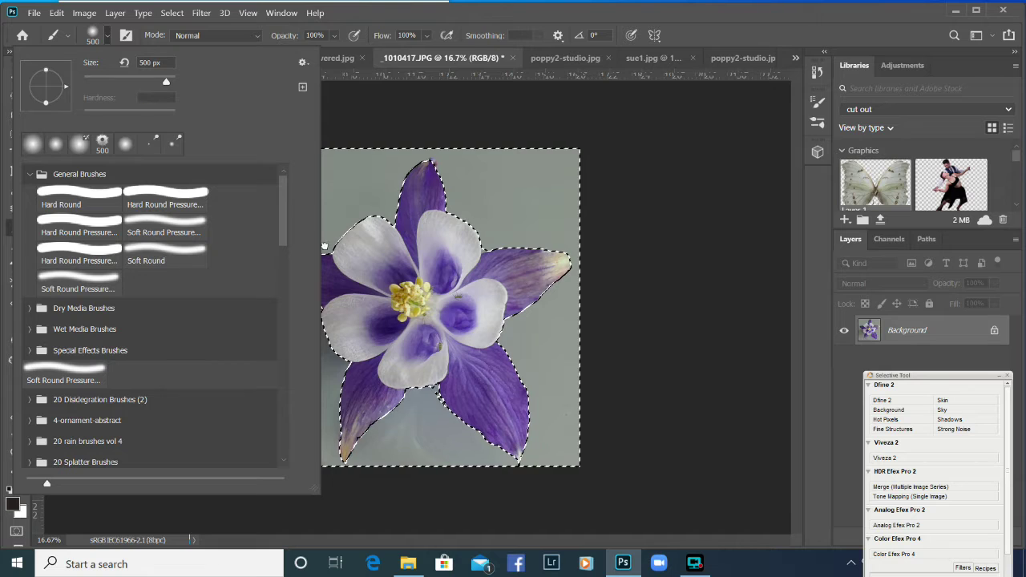
pyautogui.click(164, 253)
pyautogui.click(724, 202)
pyautogui.moveTo(289, 433)
pyautogui.mouseDown()
pyautogui.moveTo(311, 356)
pyautogui.moveTo(286, 310)
pyautogui.moveTo(302, 224)
pyautogui.moveTo(377, 180)
pyautogui.moveTo(425, 168)
pyautogui.moveTo(351, 186)
pyautogui.moveTo(293, 152)
pyautogui.moveTo(617, 165)
pyautogui.moveTo(536, 178)
pyautogui.moveTo(531, 201)
pyautogui.moveTo(490, 228)
pyautogui.moveTo(584, 258)
pyautogui.moveTo(575, 348)
pyautogui.moveTo(544, 299)
pyautogui.moveTo(517, 369)
pyautogui.moveTo(529, 453)
pyautogui.moveTo(468, 477)
pyautogui.moveTo(376, 429)
pyautogui.moveTo(419, 415)
pyautogui.mouseUp()
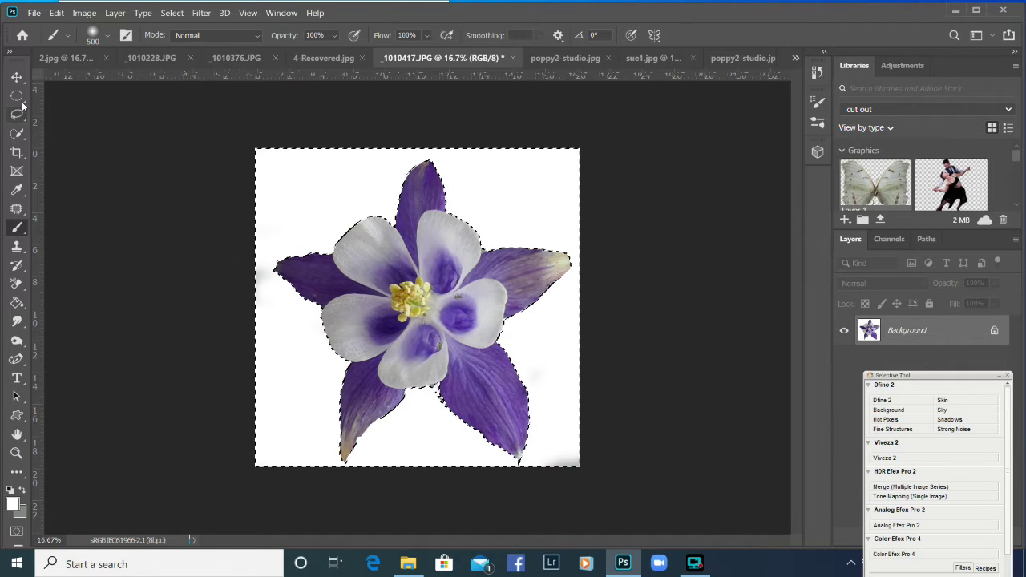
# Step: Deselect the background and define the flower image as a brush preset named "monday flower 1", ready for the Brush tool
pyautogui.press('m')
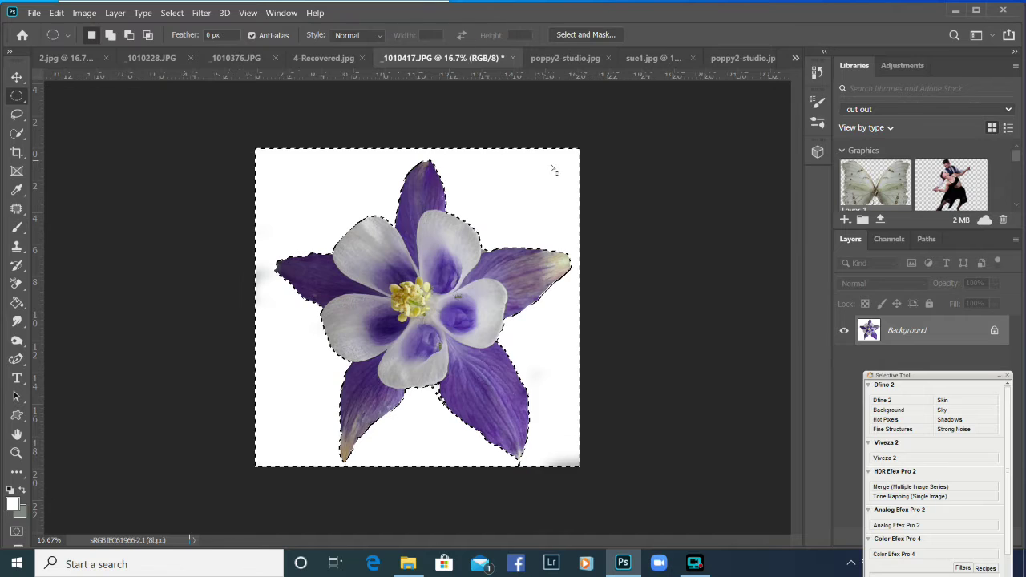
pyautogui.click(654, 149)
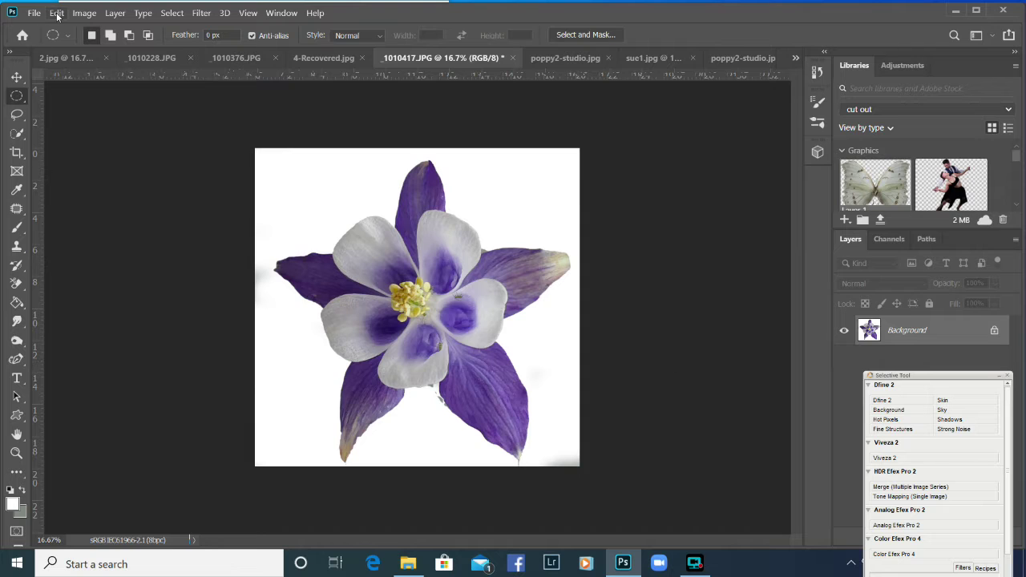
pyautogui.click(57, 12)
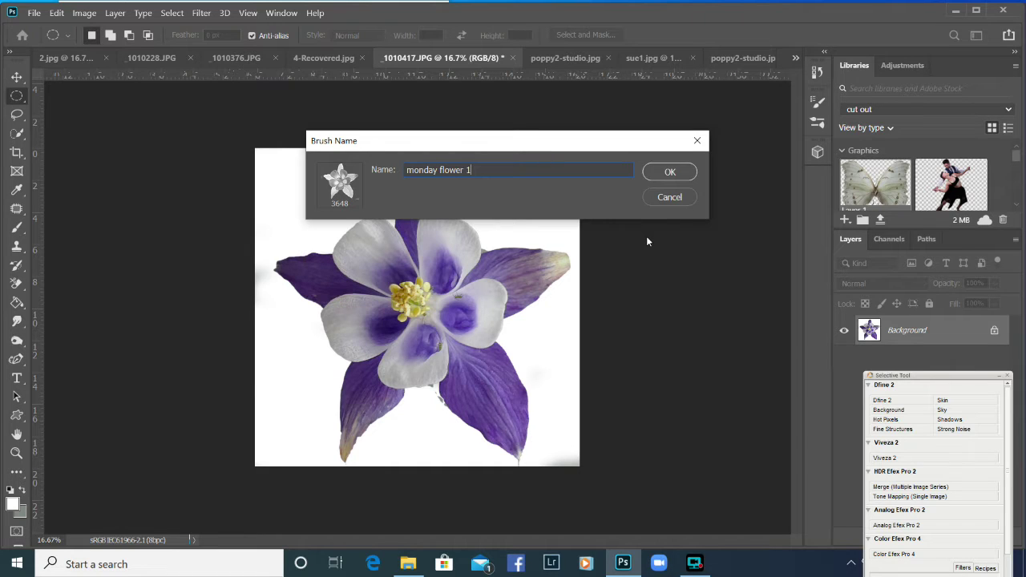
pyautogui.click(688, 180)
pyautogui.press('b')
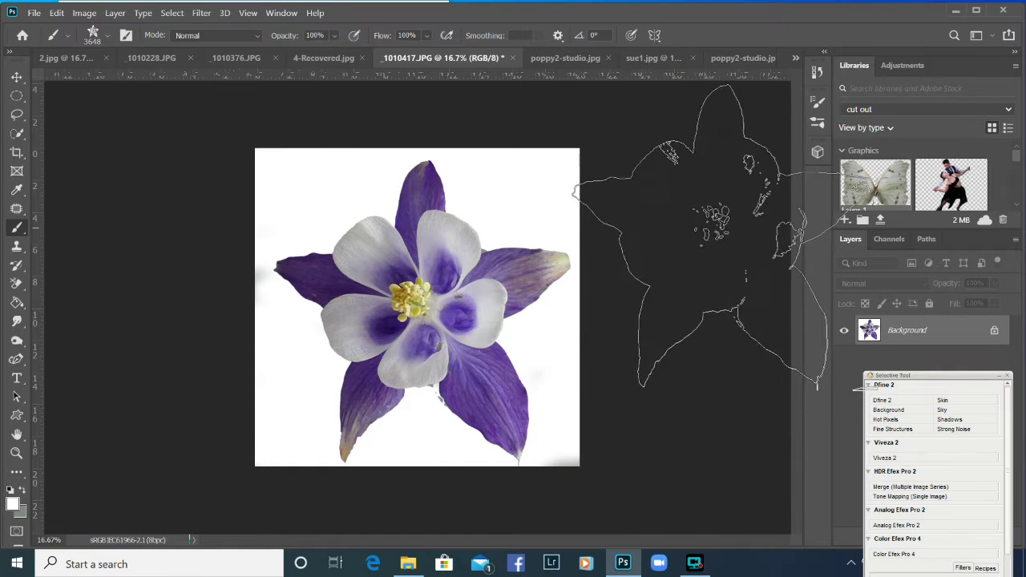
# Step: Create a new 16 x 12 in document at 300 ppi with a white background
pyautogui.click(35, 14)
pyautogui.press('Escape')
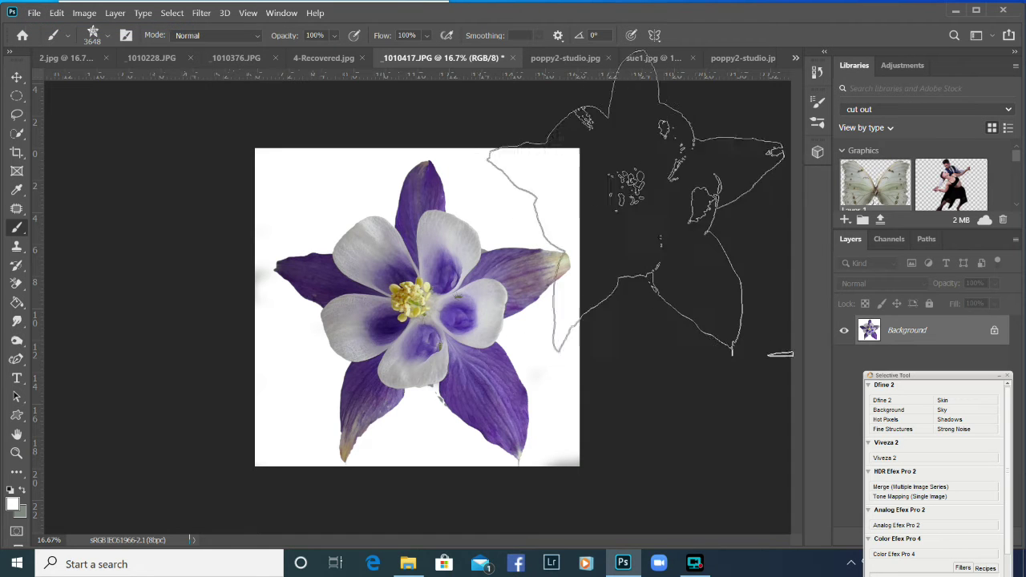
pyautogui.hotkey('ctrl', 'n')
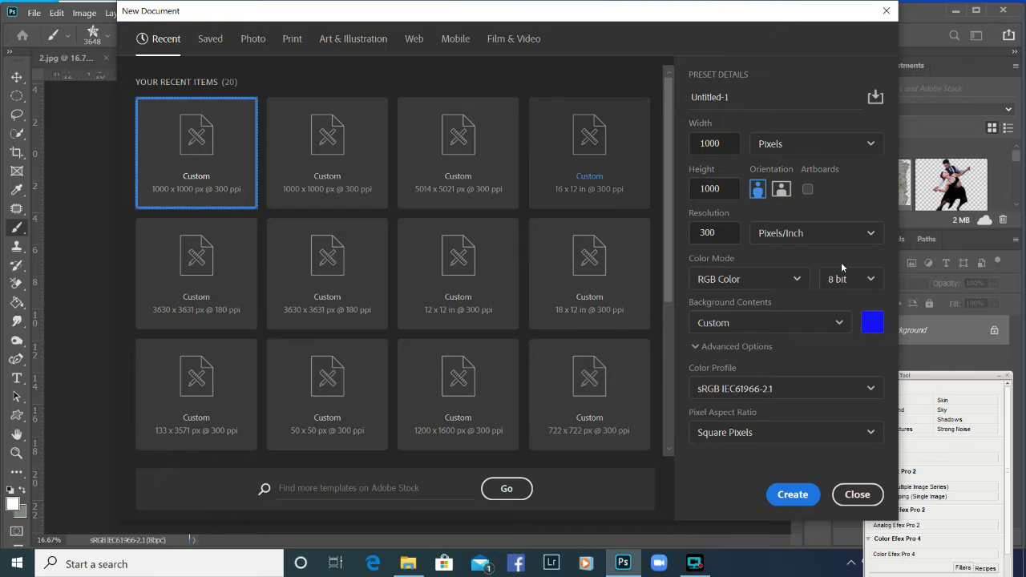
pyautogui.click(792, 495)
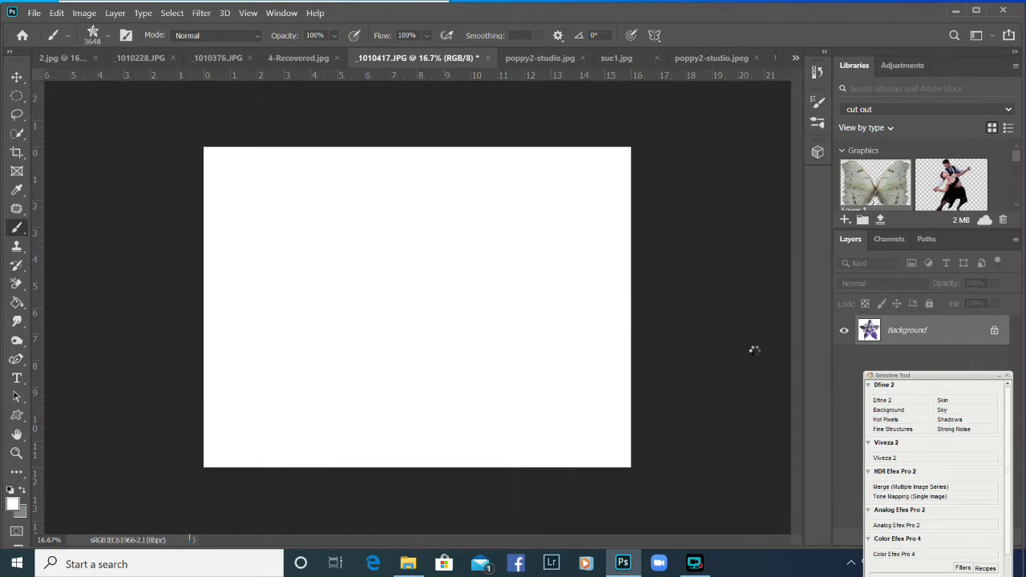
# Step: Stamp two magenta flowers side by side in the upper half of the blank document with the flower brush at 1600 px
pyautogui.click(15, 502)
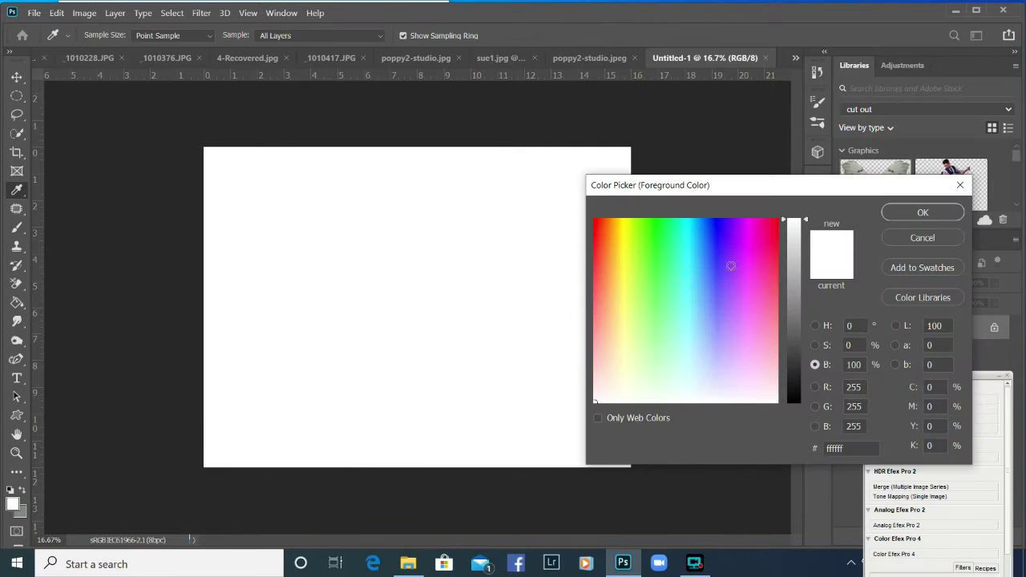
pyautogui.click(920, 213)
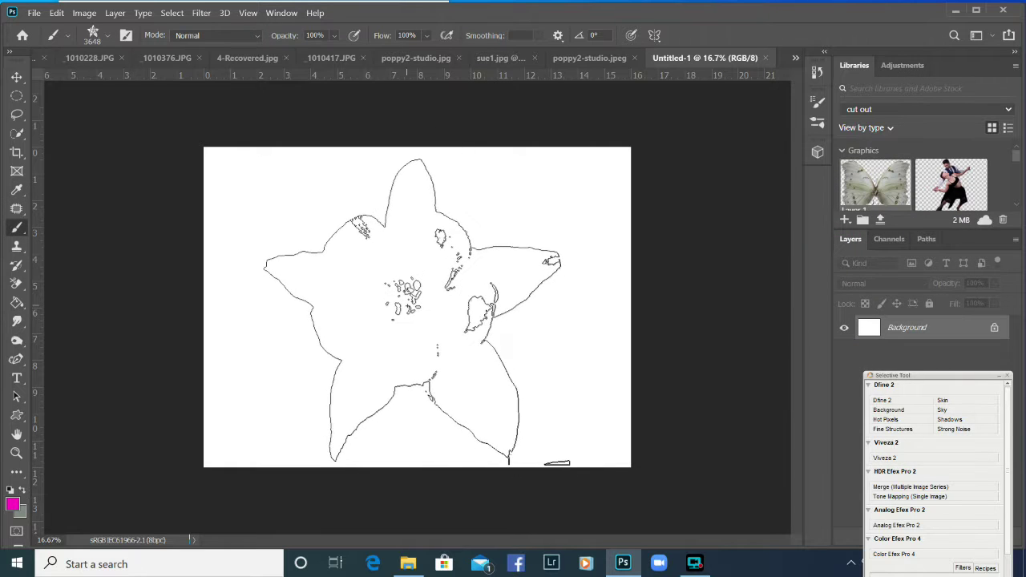
pyautogui.press('[')
pyautogui.press('[')
pyautogui.press('[')
pyautogui.press('[')
pyautogui.press('[')
pyautogui.press('[')
pyautogui.press('[')
pyautogui.press('[')
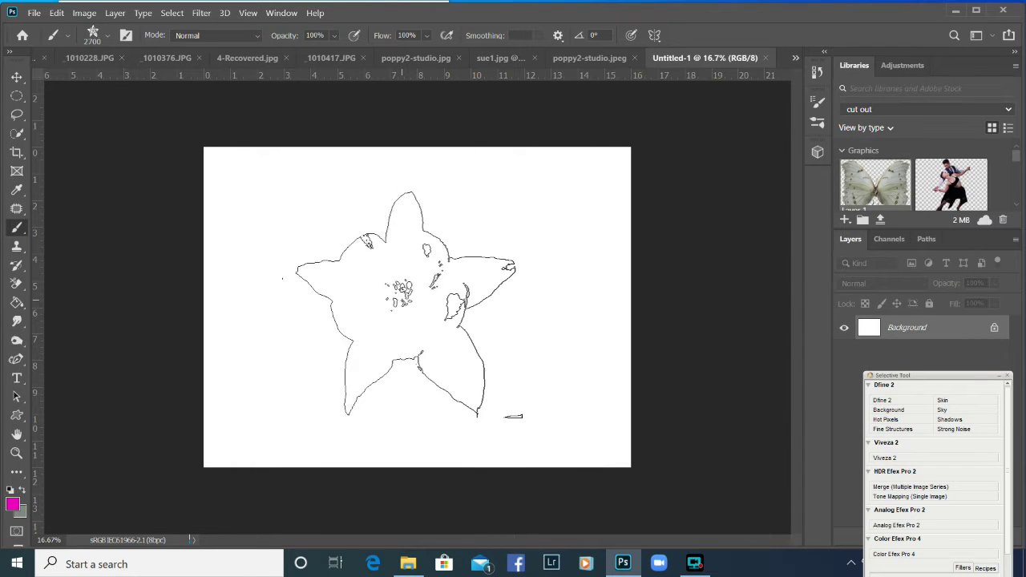
pyautogui.press('[')
pyautogui.press('[')
pyautogui.press('[')
pyautogui.press('[')
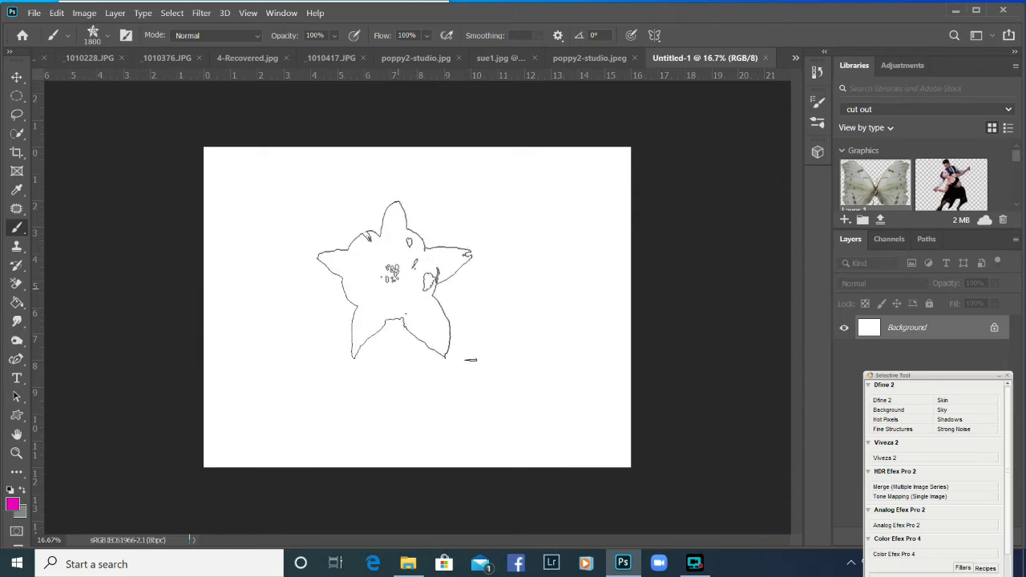
pyautogui.click(309, 241)
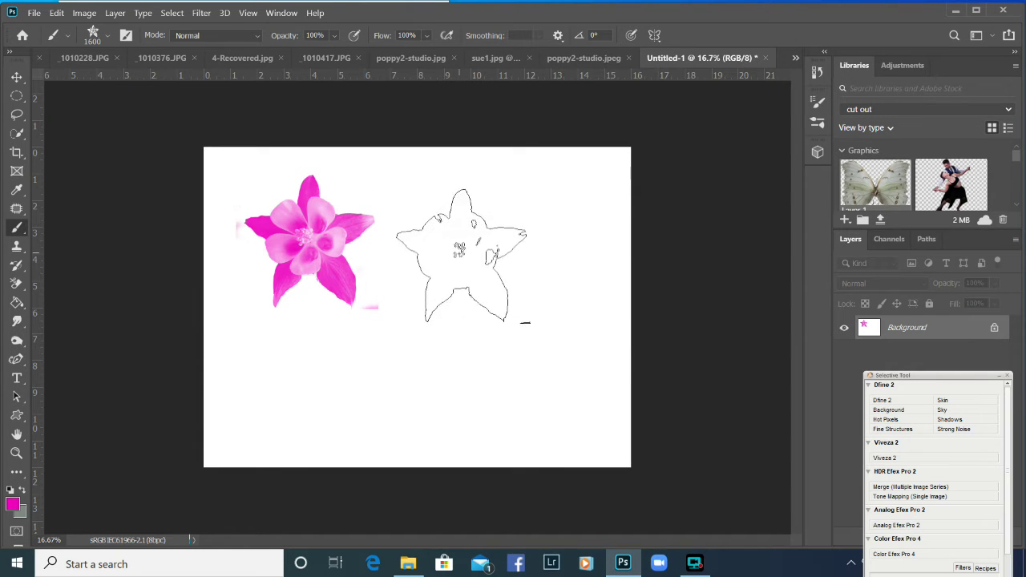
pyautogui.click(460, 251)
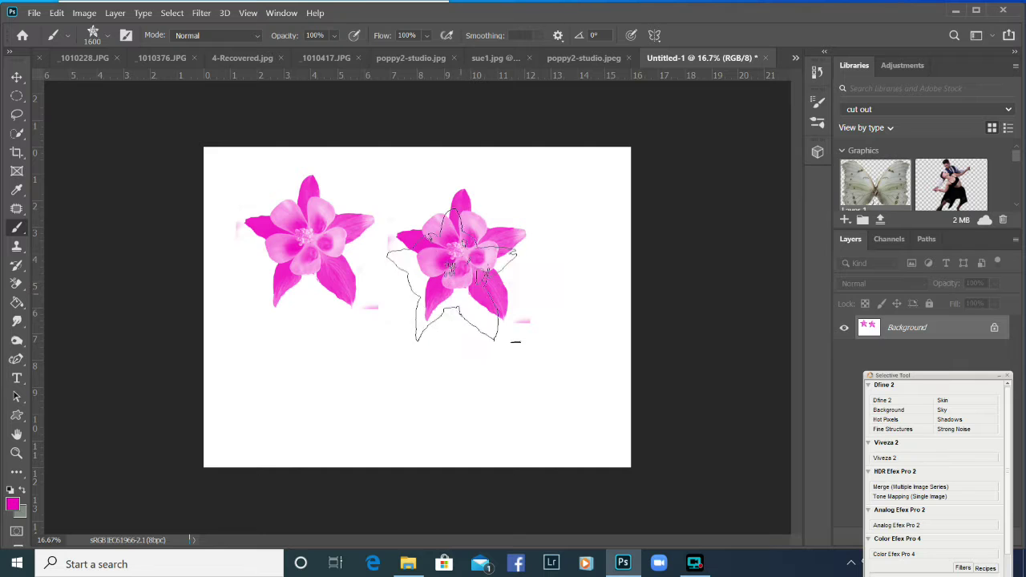
# Step: In _1010417.JPG, set the Black & White adjustment to Yellows 18, Greens -64, Cyans -127 and Blues -144
pyautogui.hotkey('ctrl', 'shift', 'Tab')
pyautogui.hotkey('ctrl', 'shift', 'Tab')
pyautogui.hotkey('ctrl', 'shift', 'Tab')
pyautogui.hotkey('ctrl', 'shift', 'Tab')
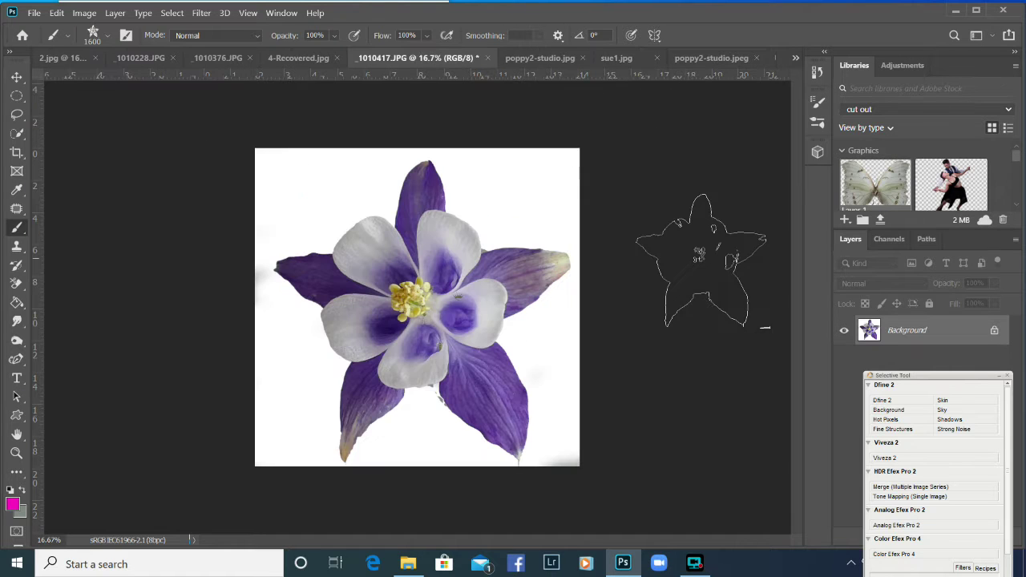
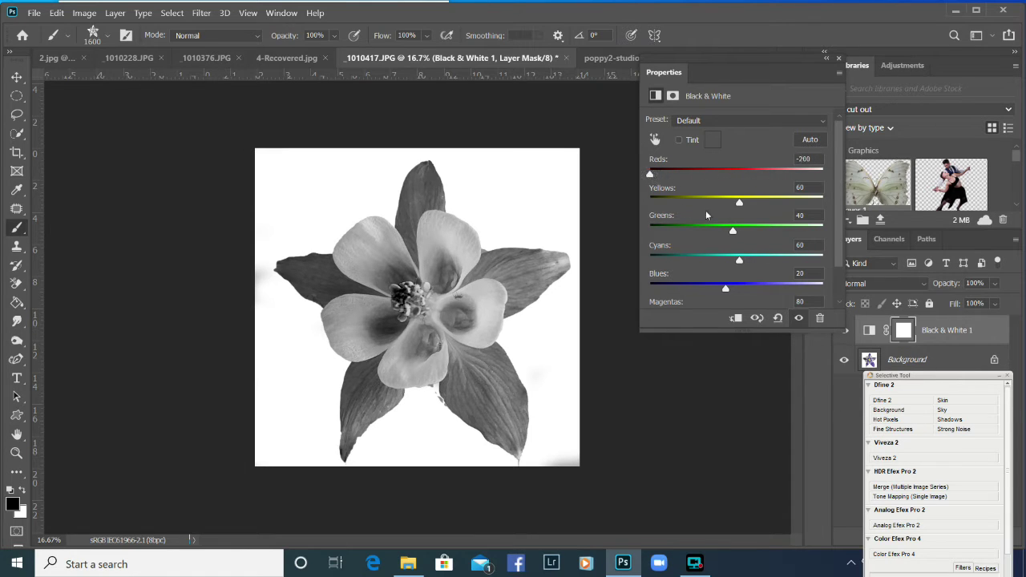
pyautogui.moveTo(738, 200); pyautogui.dragTo(676, 259)
pyautogui.moveTo(730, 287); pyautogui.dragTo(674, 285)
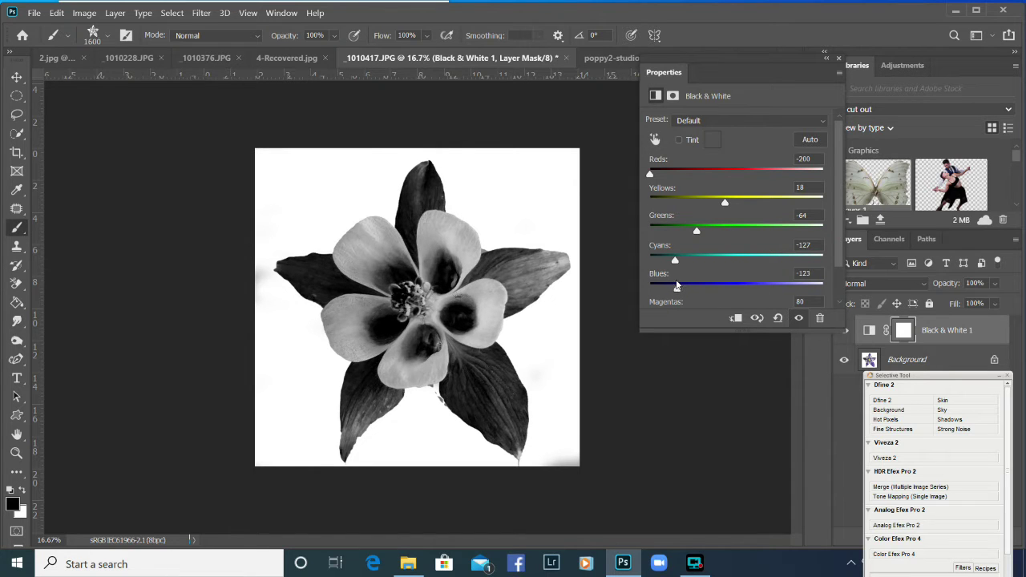
pyautogui.moveTo(677, 286); pyautogui.dragTo(673, 285)
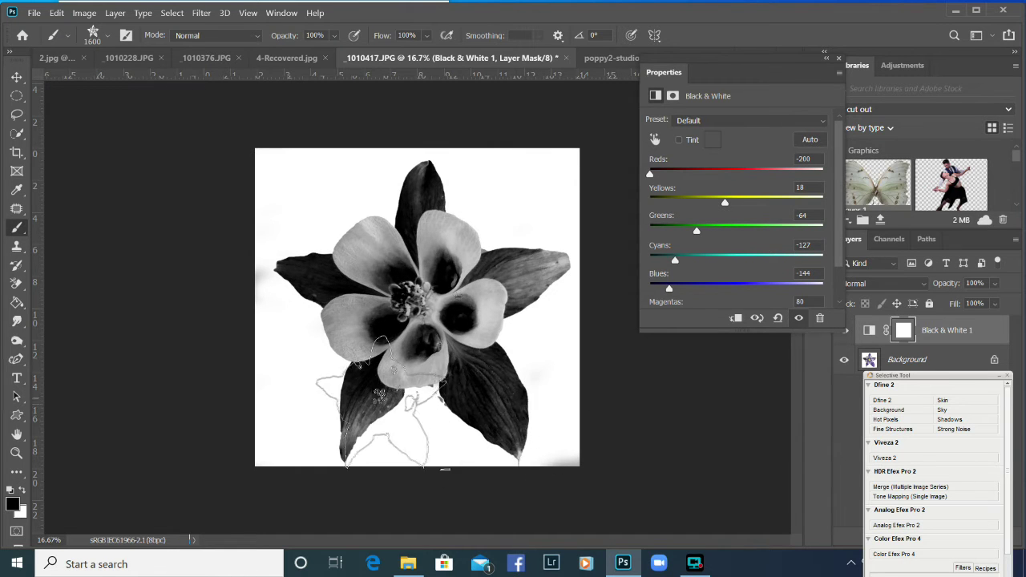
pyautogui.click(839, 58)
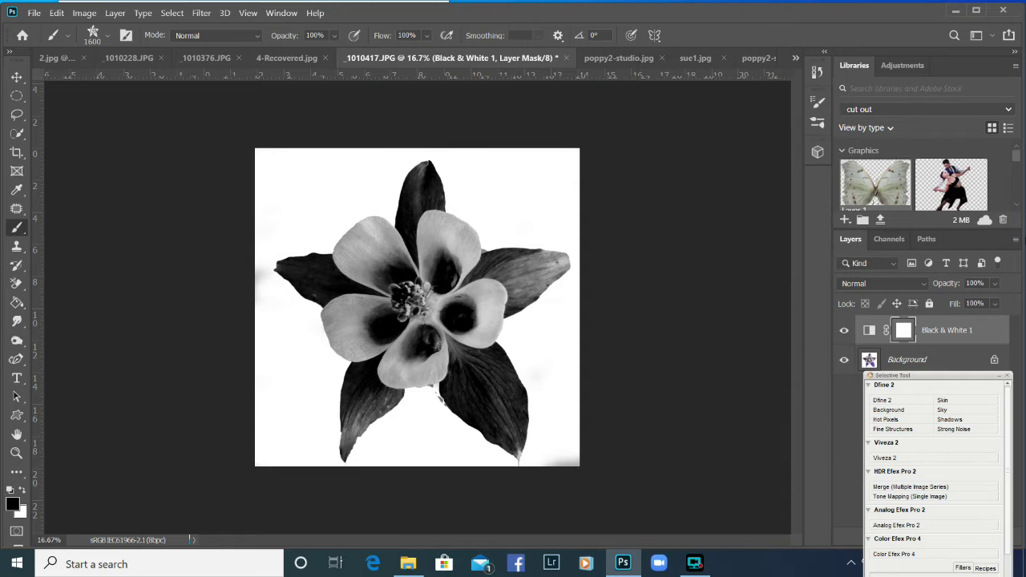
# Step: Flatten the black-and-white flower image and define it as a brush preset named "monday flower 2"
pyautogui.rightClick(945, 330)
pyautogui.click(721, 395)
pyautogui.click(56, 13)
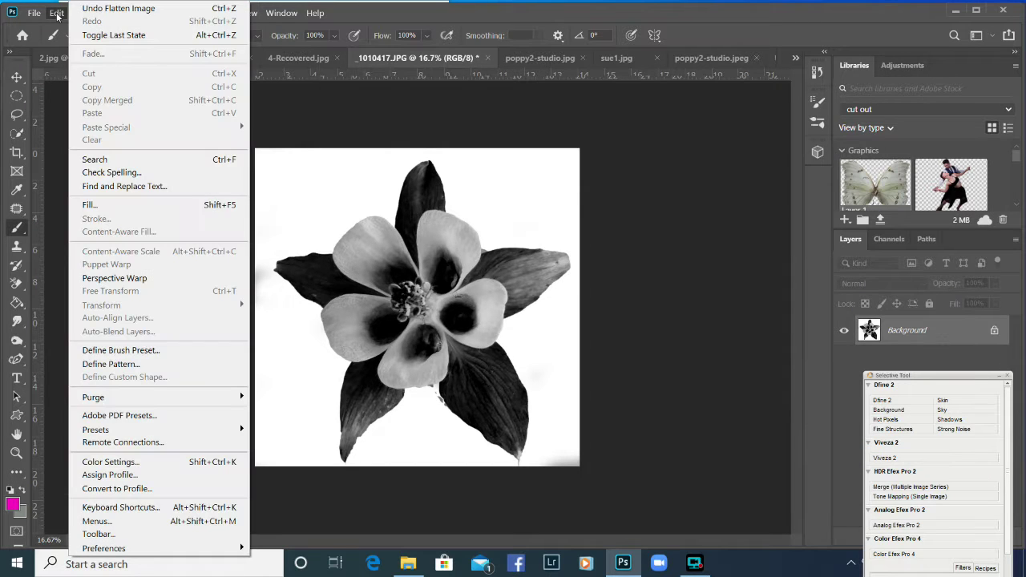
pyautogui.click(145, 354)
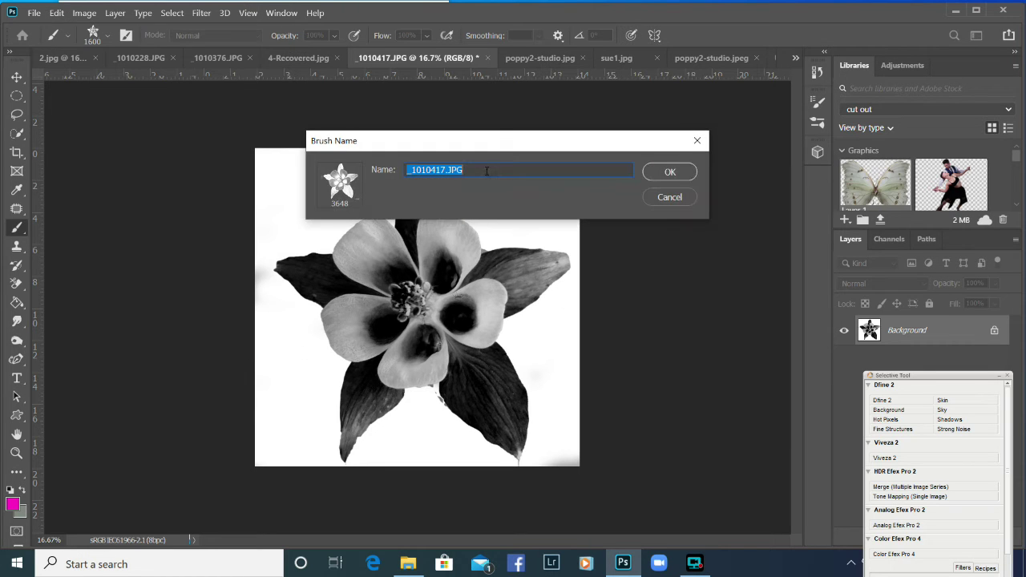
pyautogui.write('monday flower 2')
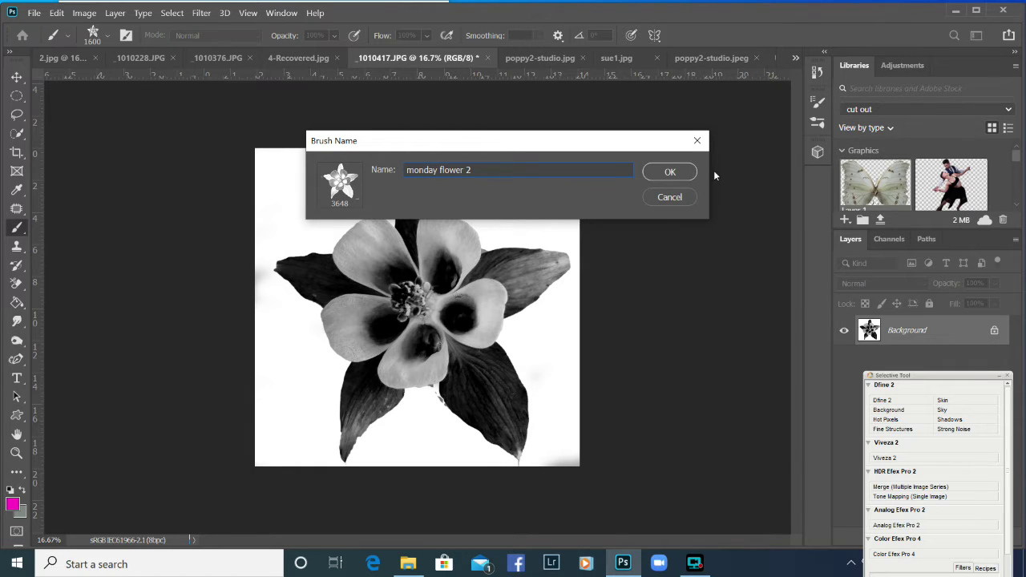
pyautogui.click(670, 171)
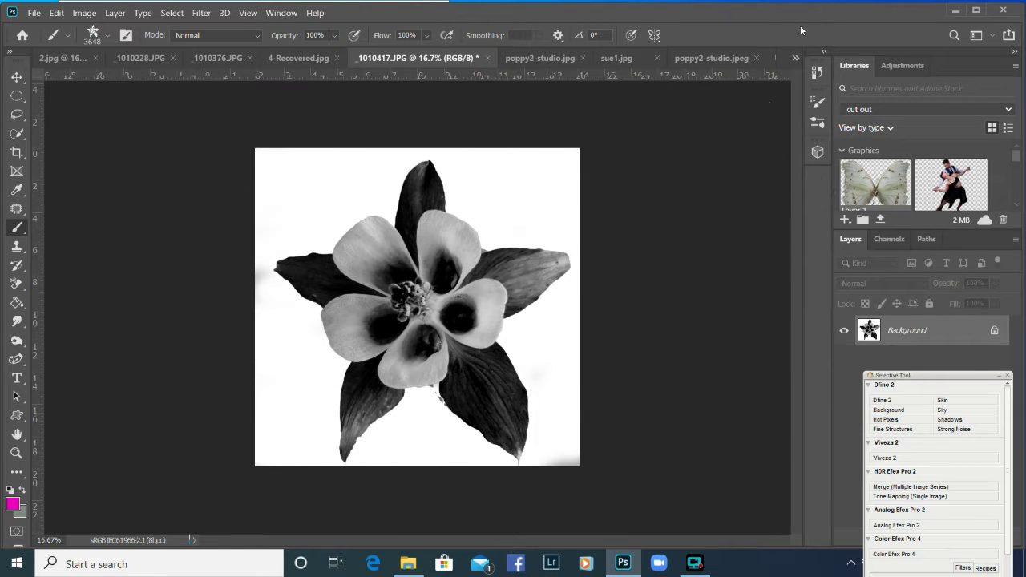
# Step: Close _1010417.JPG without saving its changes
pyautogui.click(488, 59)
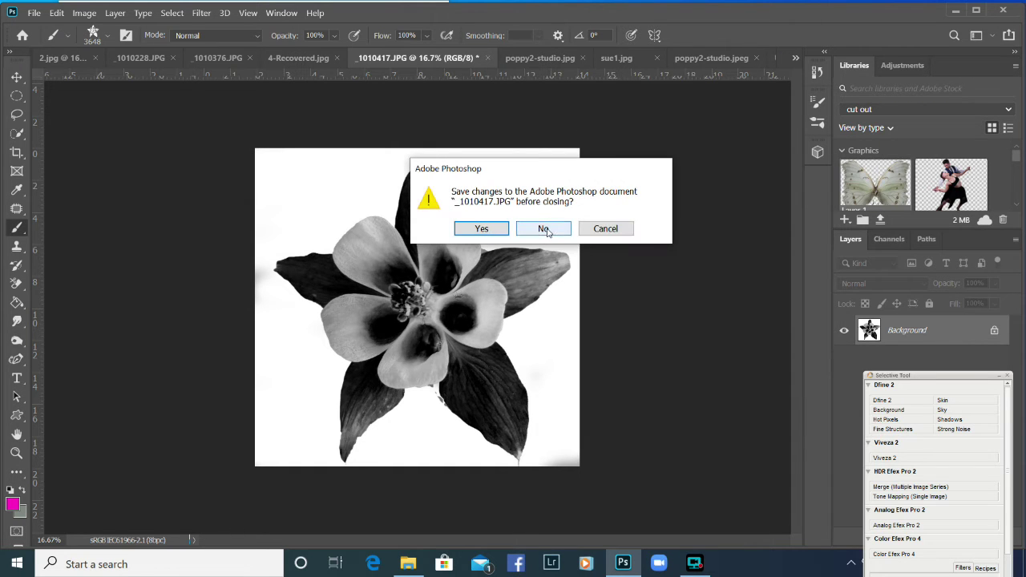
pyautogui.click(543, 232)
# Step: Stamp two smaller magenta flowers in the lower half of Untitled-1 with the "monday flower 2" brush at 1100 px
pyautogui.press('[')
pyautogui.press('[')
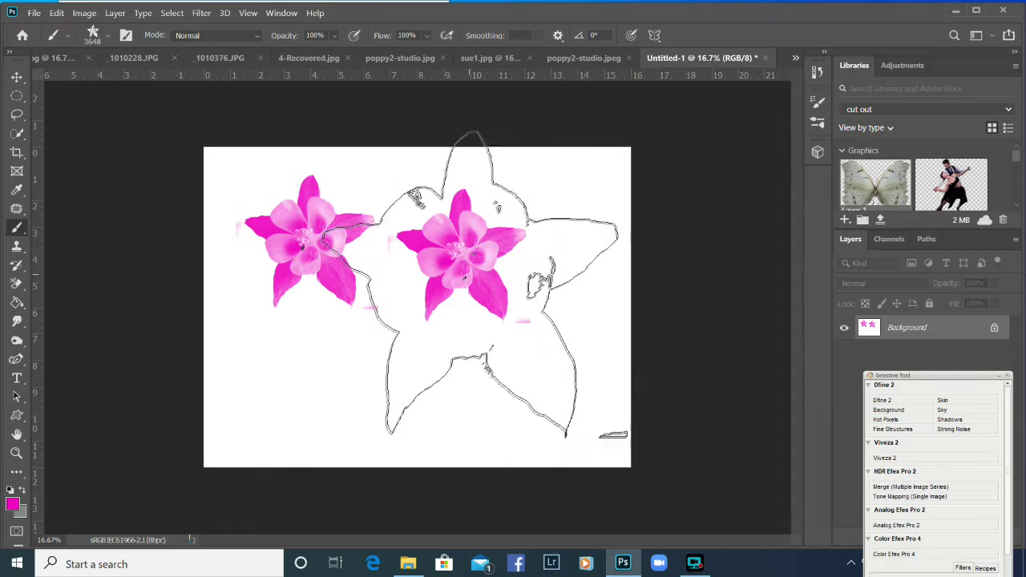
pyautogui.press('[')
pyautogui.press('[')
pyautogui.press('[')
pyautogui.press('[')
pyautogui.press('[')
pyautogui.press('[')
pyautogui.press('[')
pyautogui.press('[')
pyautogui.press('[')
pyautogui.press('[')
pyautogui.press('[')
pyautogui.press('[')
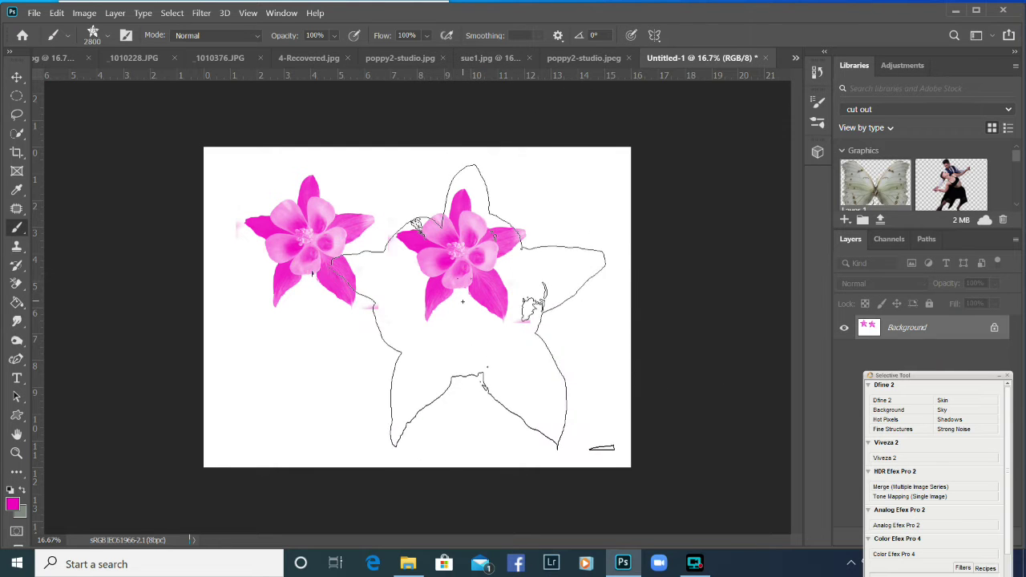
pyautogui.press('[')
pyautogui.press('[')
pyautogui.press('[')
pyautogui.press('[')
pyautogui.press('[')
pyautogui.press('[')
pyautogui.press('[')
pyautogui.press('[')
pyautogui.press('[')
pyautogui.press('[')
pyautogui.press('[')
pyautogui.press('[')
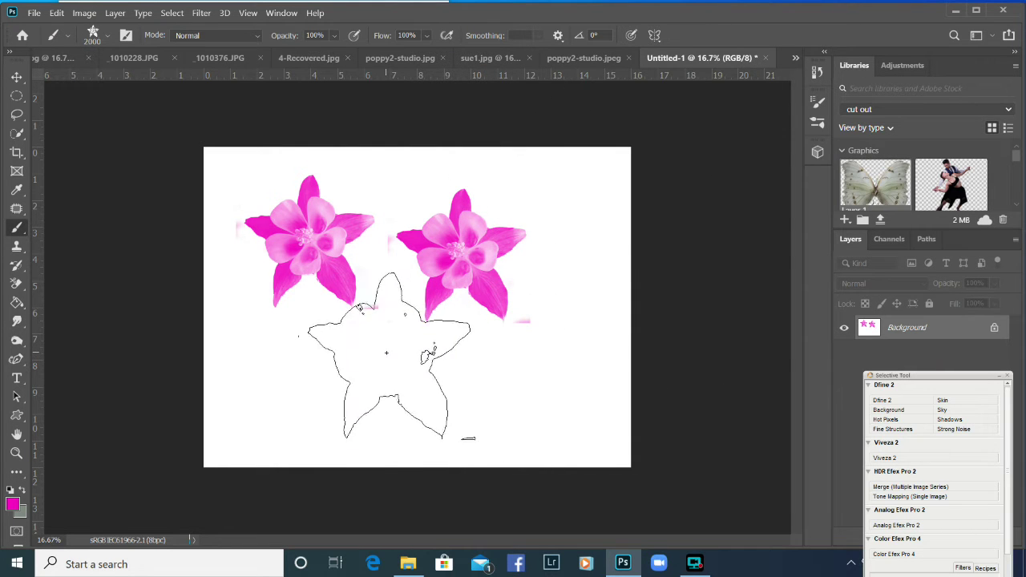
pyautogui.click(388, 356)
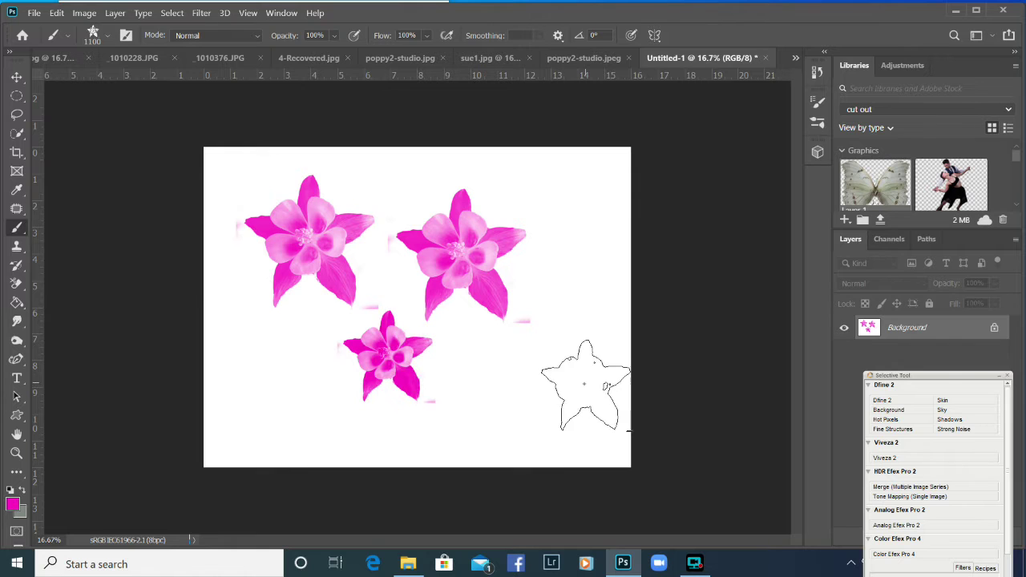
pyautogui.click(537, 386)
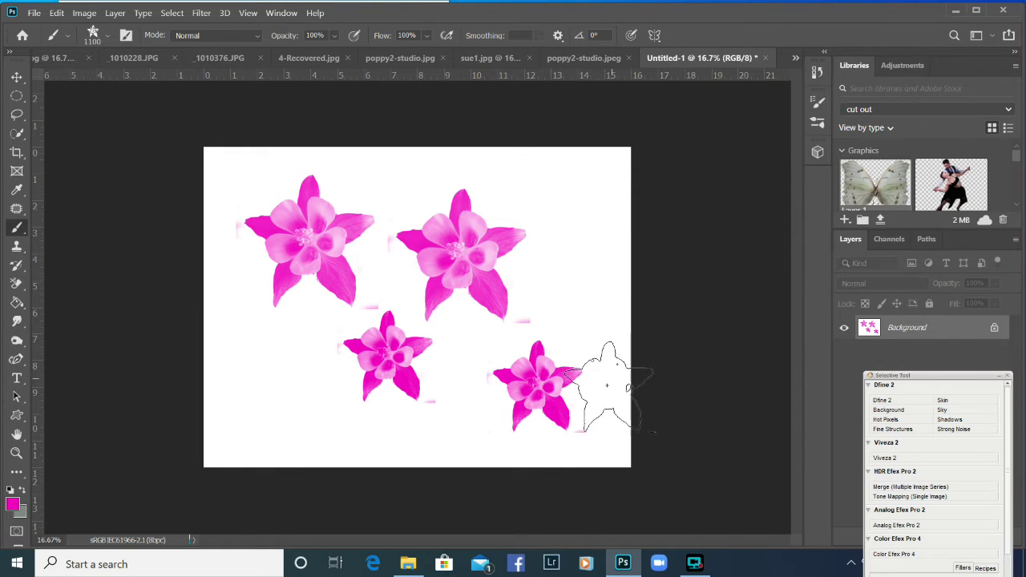
# Step: Examine the stamped flowers at 33.3% zoom to compare the tones of the two flower brushes
pyautogui.click(17, 455)
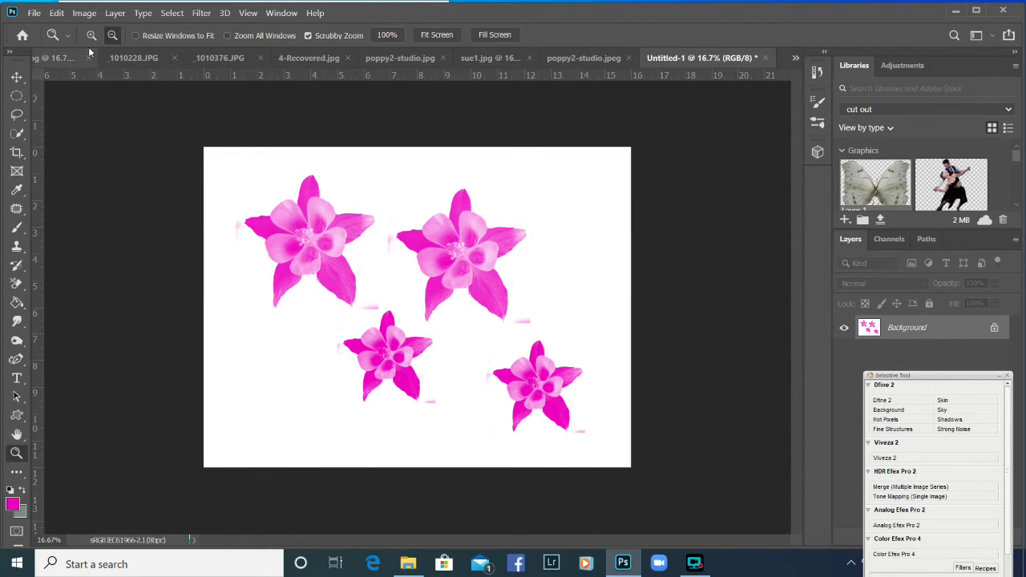
pyautogui.click(542, 371)
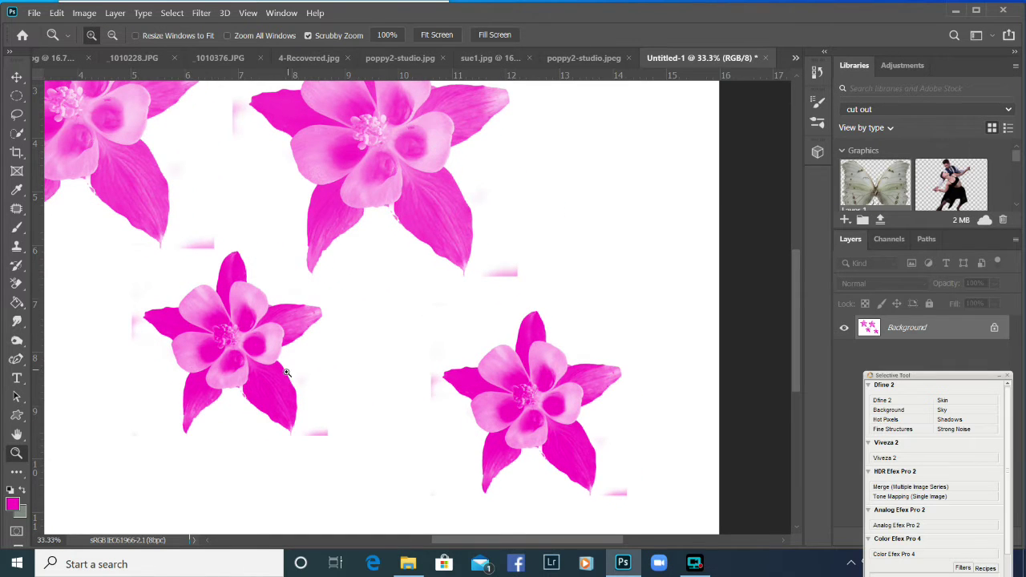
pyautogui.moveTo(797, 299); pyautogui.dragTo(791, 280)
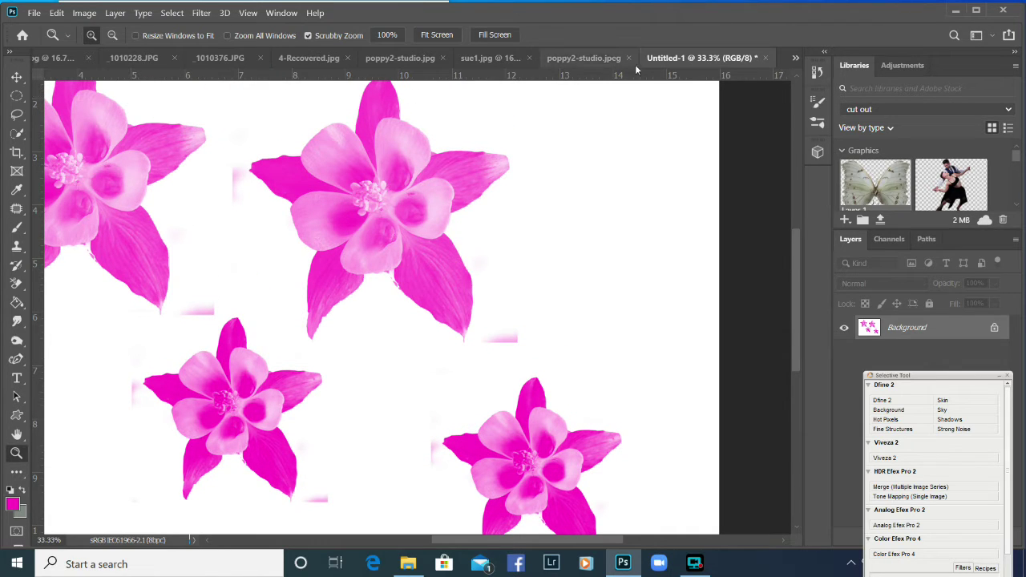
# Step: Close sue1.jpg and bring up the daisy photo _1010228.JPG, with the floating Selective Tool palette moved slightly lower
pyautogui.click(529, 58)
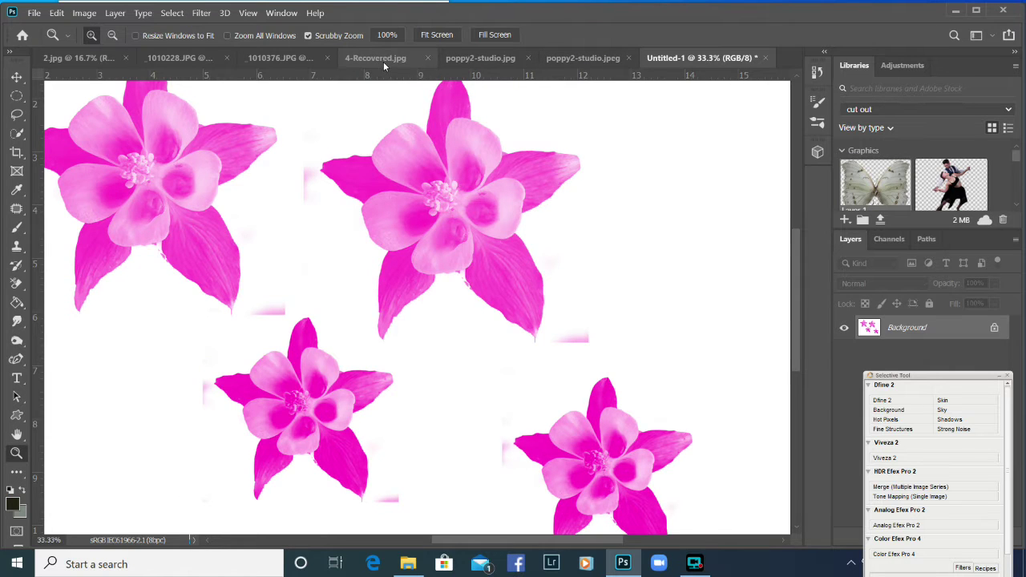
pyautogui.click(384, 62)
pyautogui.click(273, 59)
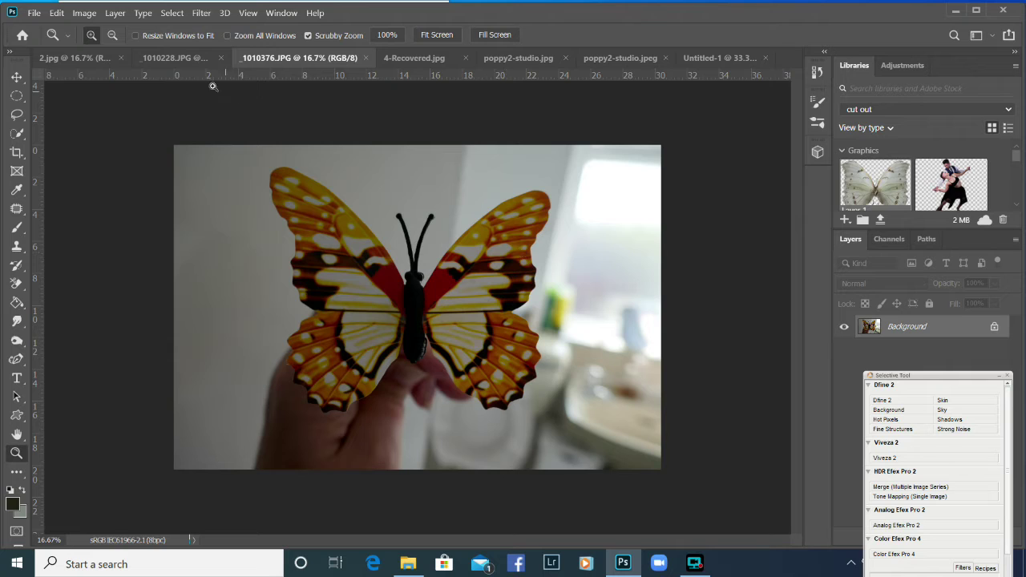
pyautogui.click(173, 62)
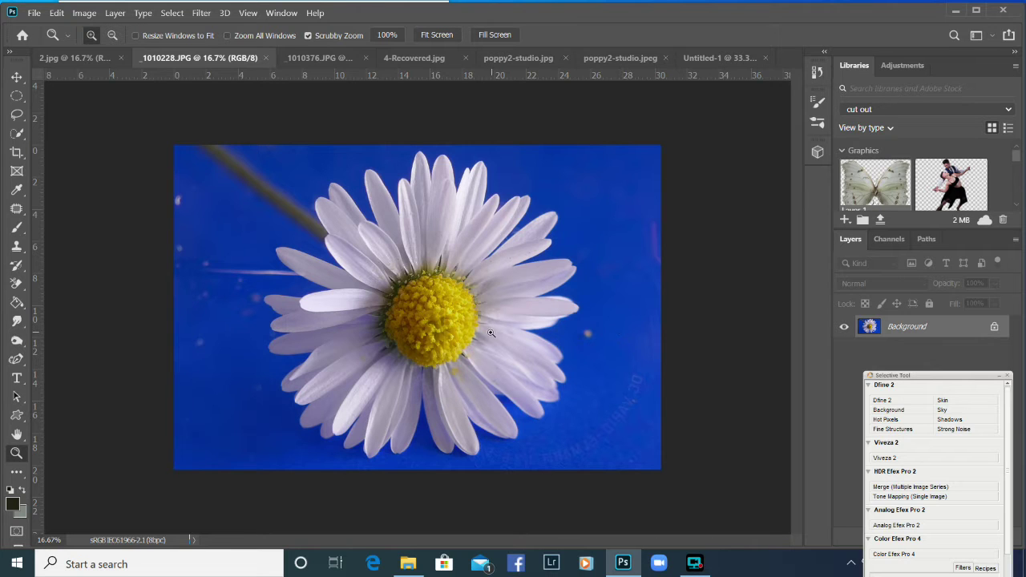
pyautogui.moveTo(938, 379); pyautogui.dragTo(949, 403)
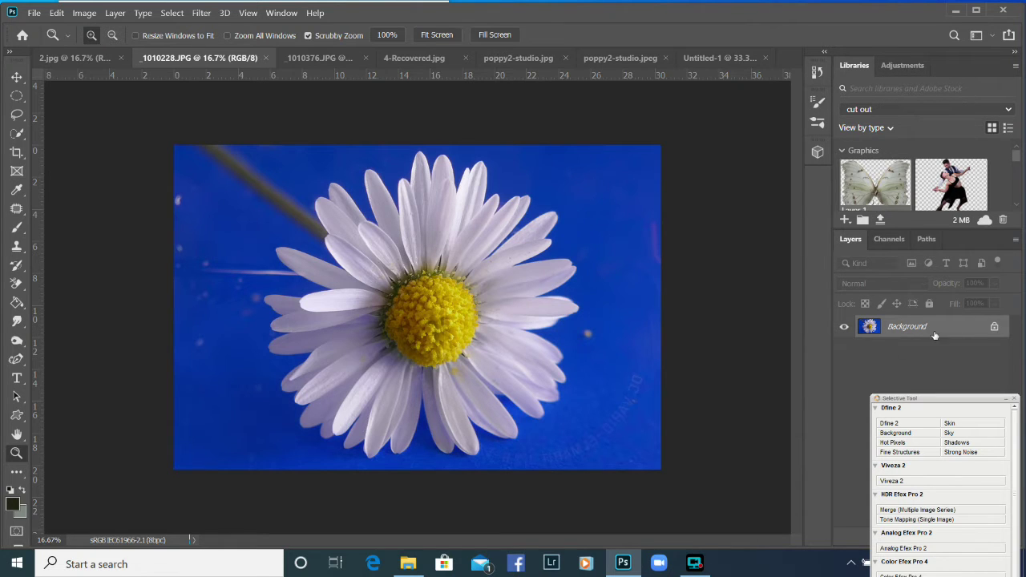
# Step: Find where Libraries is enabled and look through the contents of My Library and the "cut out" library
pyautogui.click(249, 13)
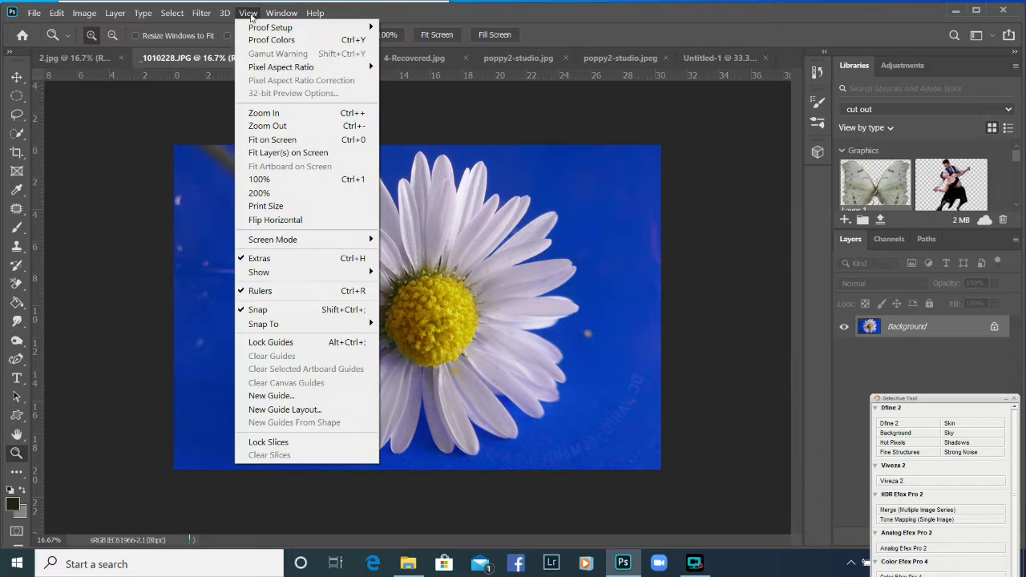
pyautogui.moveTo(276, 18)
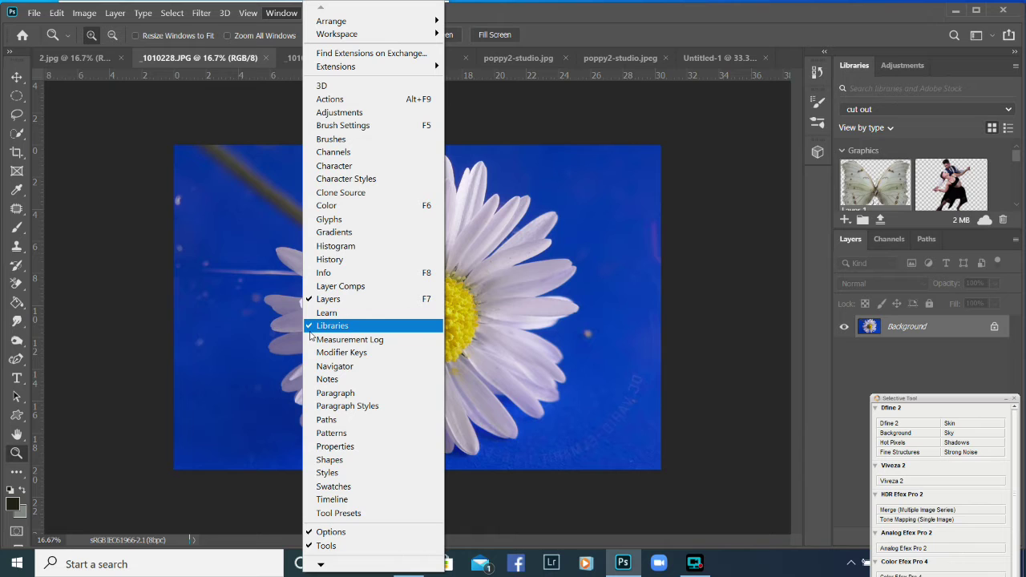
pyautogui.click(243, 110)
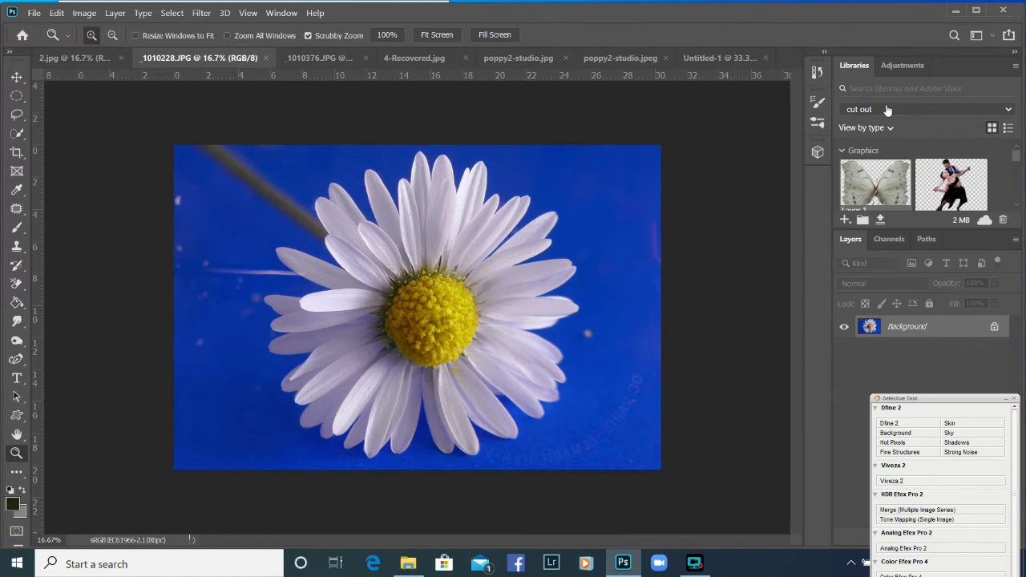
pyautogui.click(1009, 110)
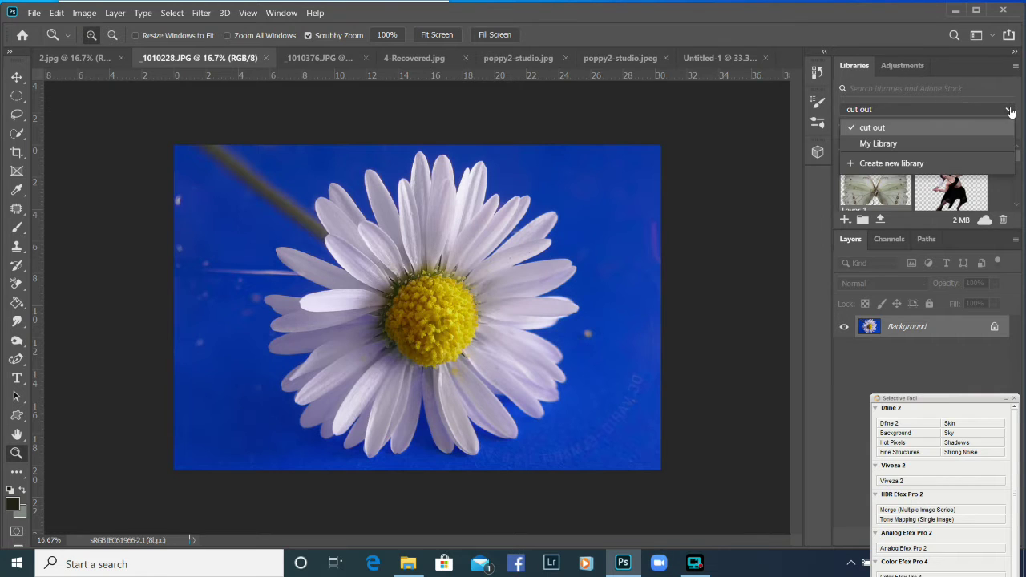
pyautogui.click(890, 145)
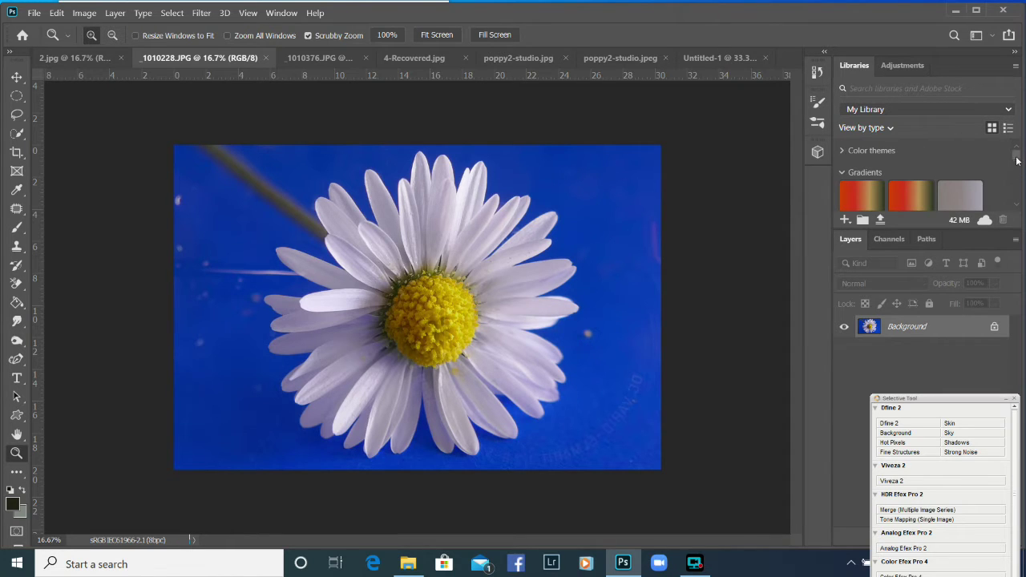
pyautogui.moveTo(1016, 165)
pyautogui.mouseDown()
pyautogui.moveTo(1016, 198)
pyautogui.moveTo(1016, 152)
pyautogui.mouseUp()
pyautogui.click(1009, 112)
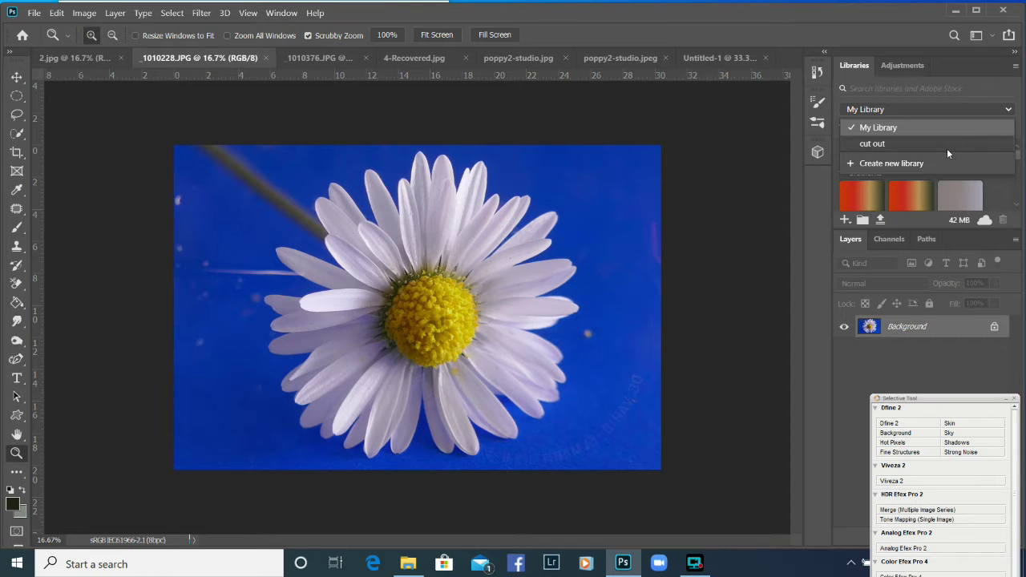
pyautogui.click(872, 142)
pyautogui.moveTo(1016, 158); pyautogui.dragTo(1015, 201)
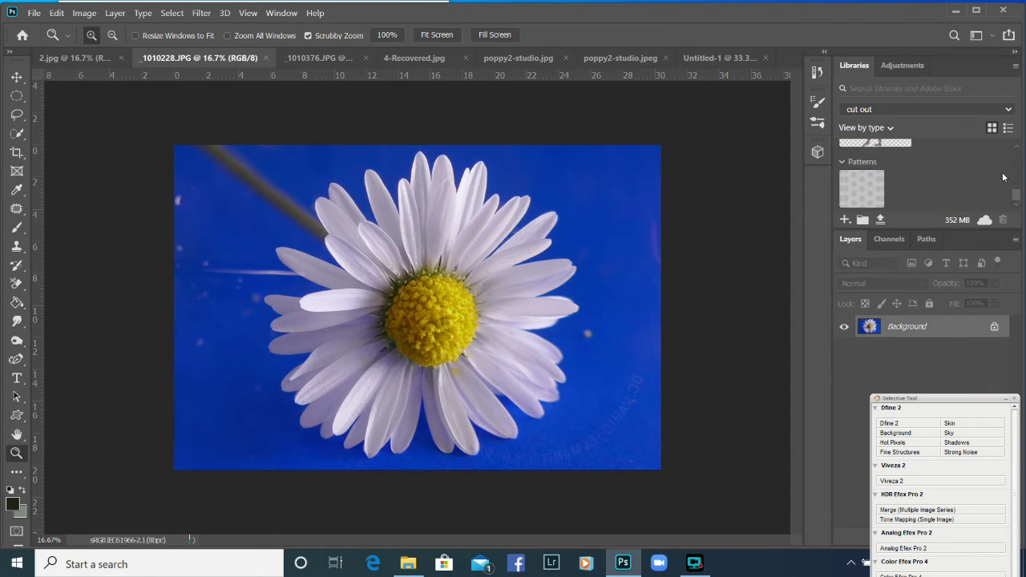
# Step: Switch to My Library and start Create From Image on the daisy photo, with its dialog moved higher
pyautogui.click(1007, 112)
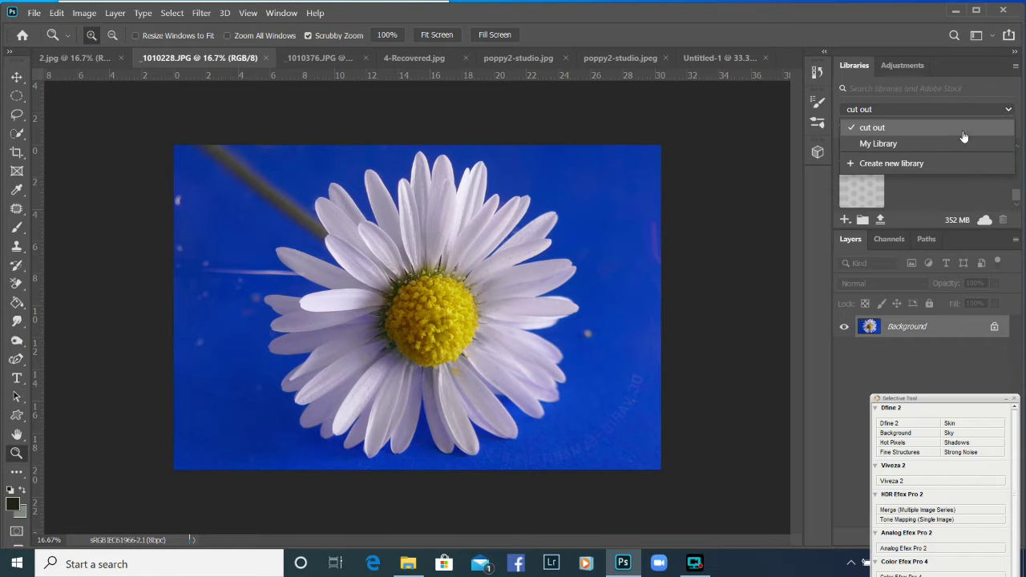
pyautogui.click(877, 145)
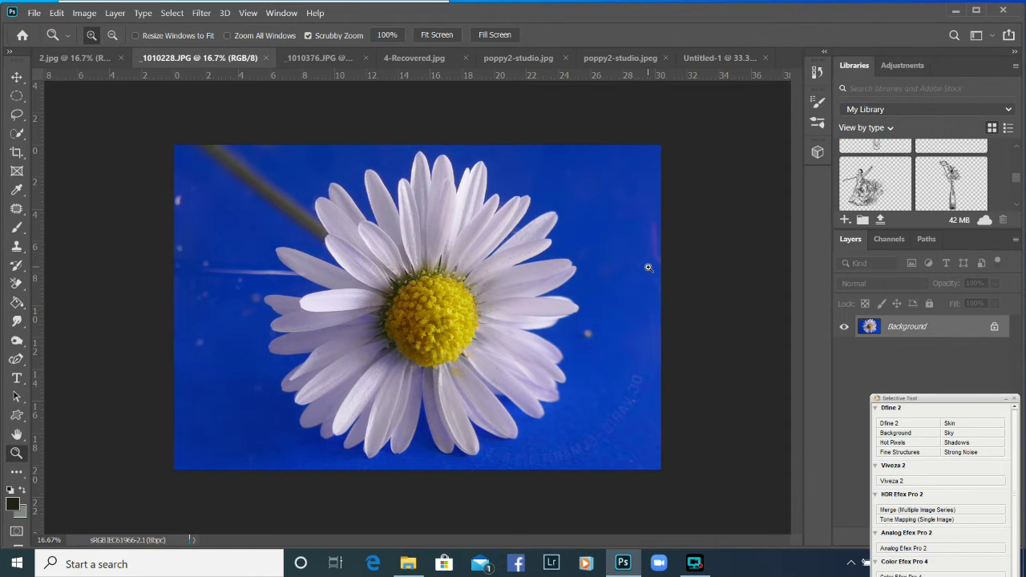
pyautogui.click(850, 222)
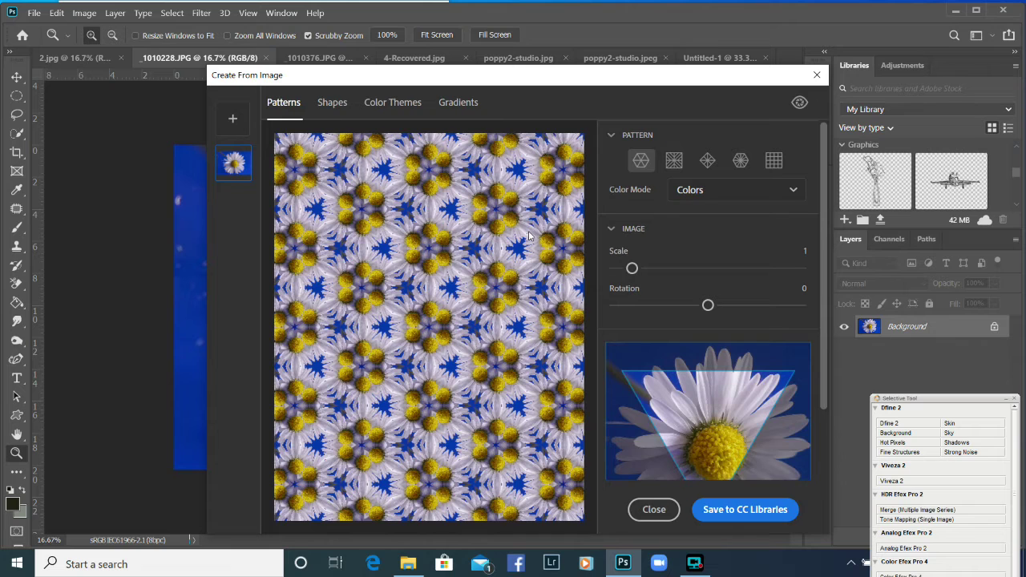
pyautogui.moveTo(538, 83); pyautogui.dragTo(544, 25)
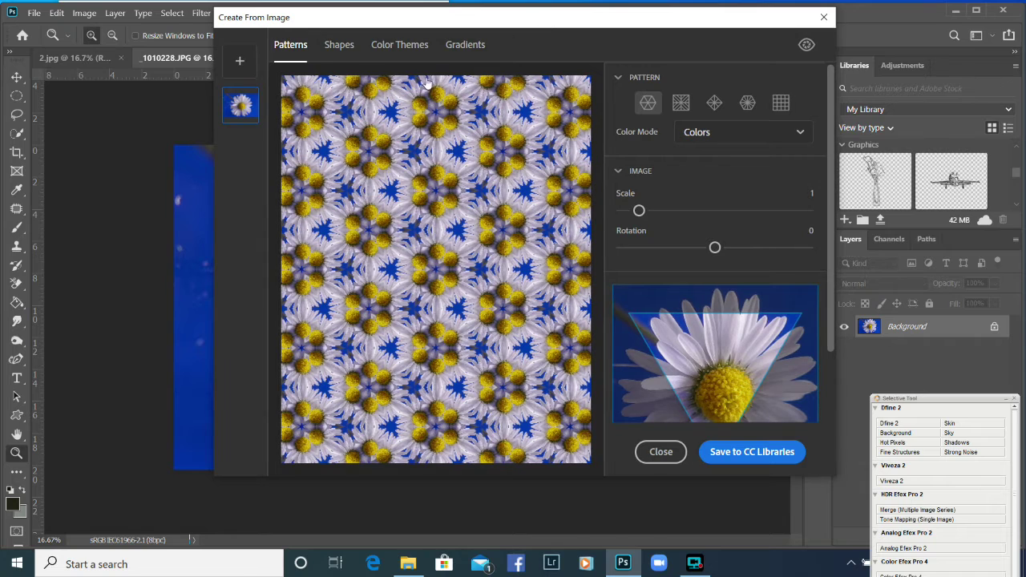
# Step: Look through the shapes, color themes and gradients that can be captured from the daisy, ending back on the patterns
pyautogui.click(340, 49)
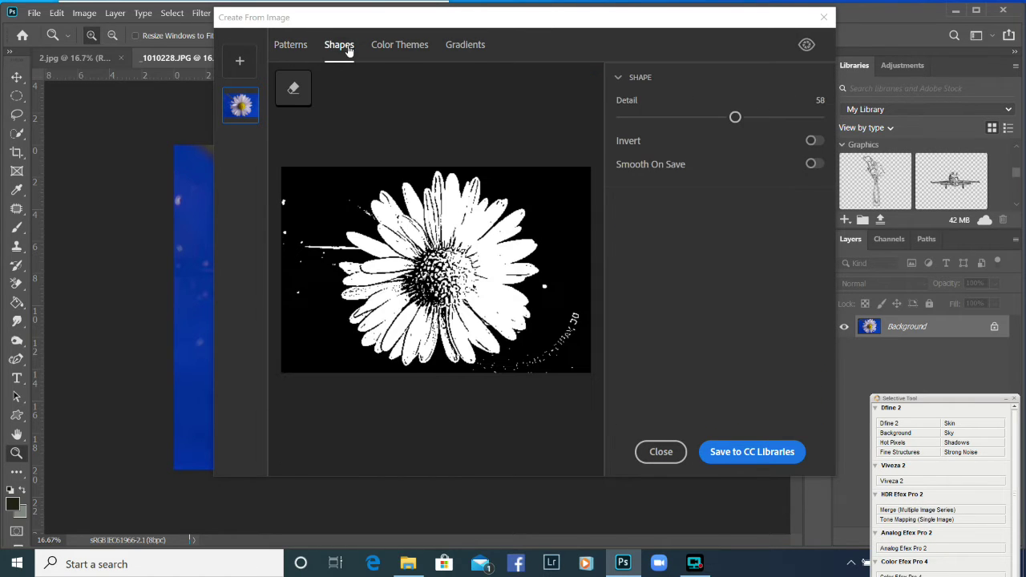
pyautogui.click(404, 48)
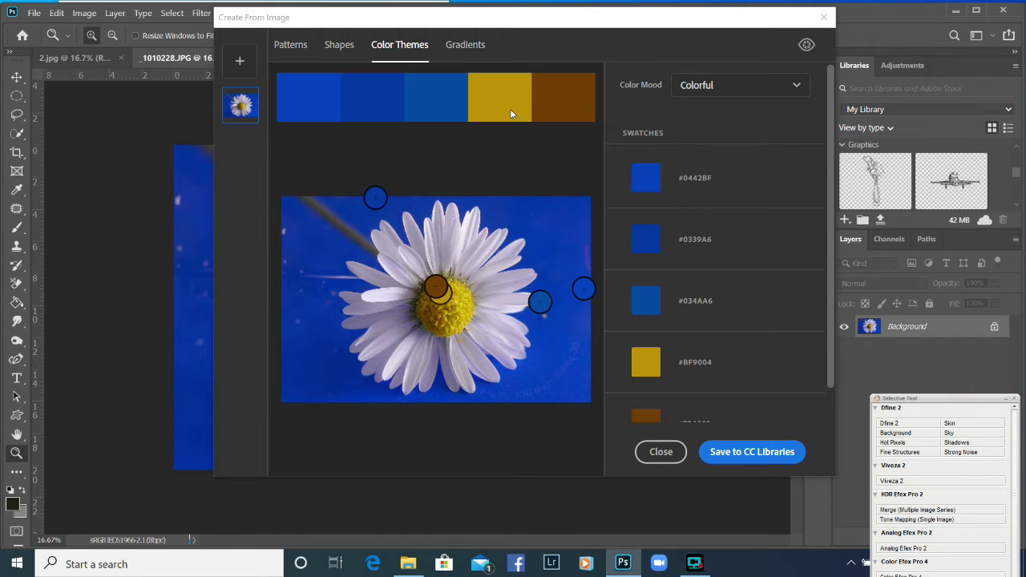
pyautogui.scroll(-1, 687, 137)
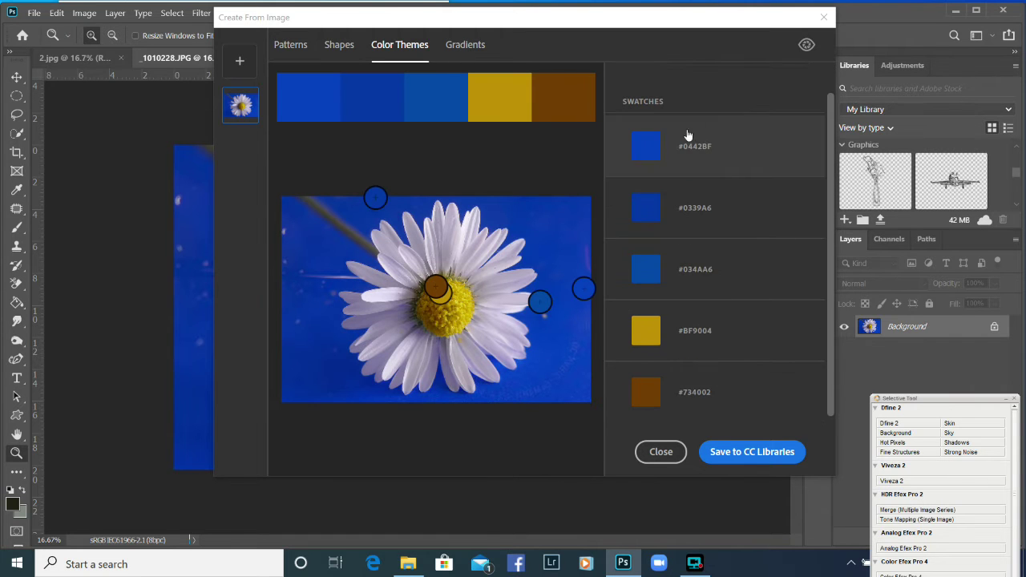
pyautogui.click(463, 48)
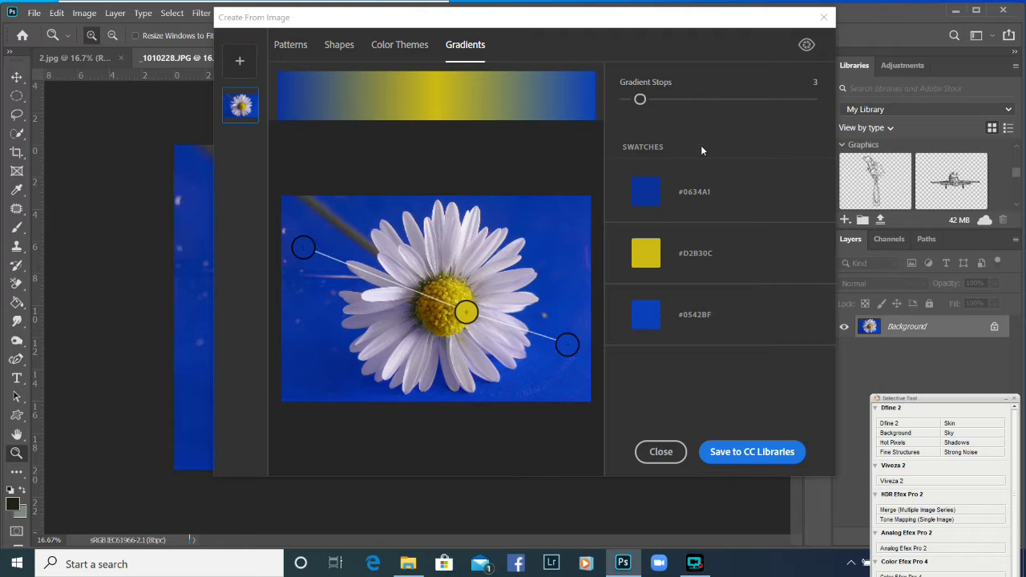
pyautogui.click(290, 46)
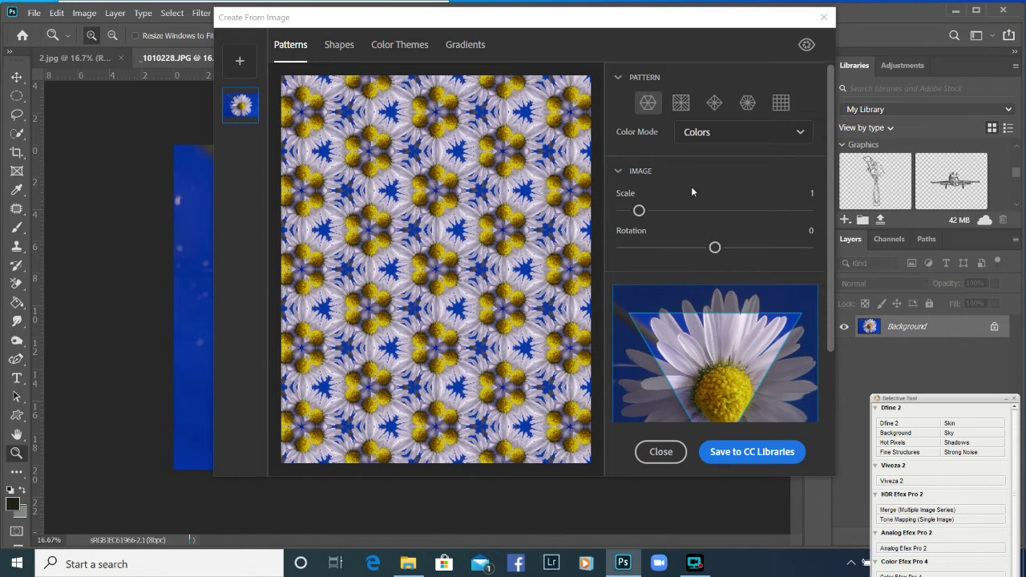
# Step: Try each tile layout for the daisy pattern and settle on the hexagon divided into narrow triangular segments
pyautogui.click(680, 102)
pyautogui.click(648, 104)
pyautogui.click(680, 102)
pyautogui.click(715, 103)
pyautogui.click(747, 103)
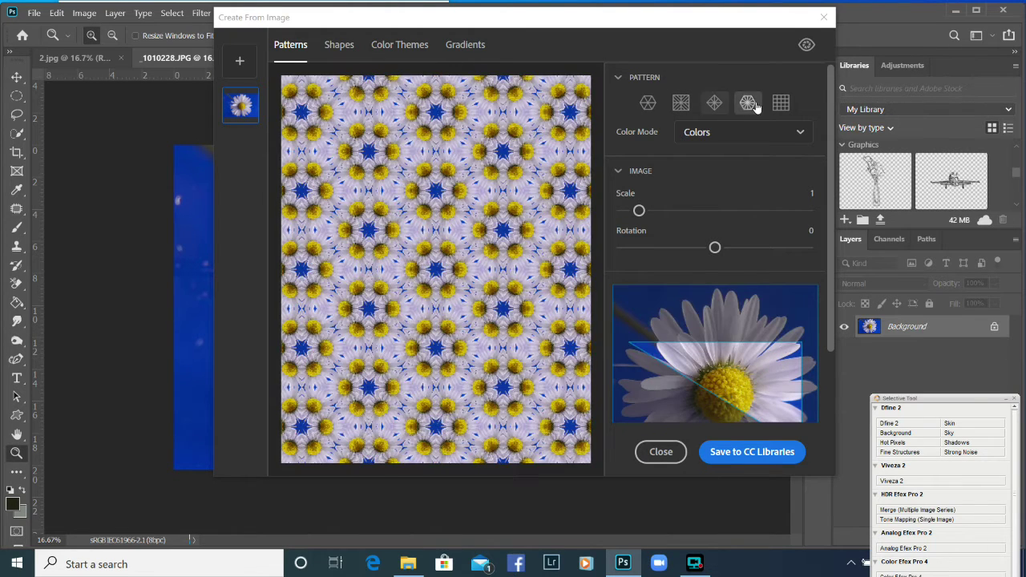
pyautogui.click(781, 104)
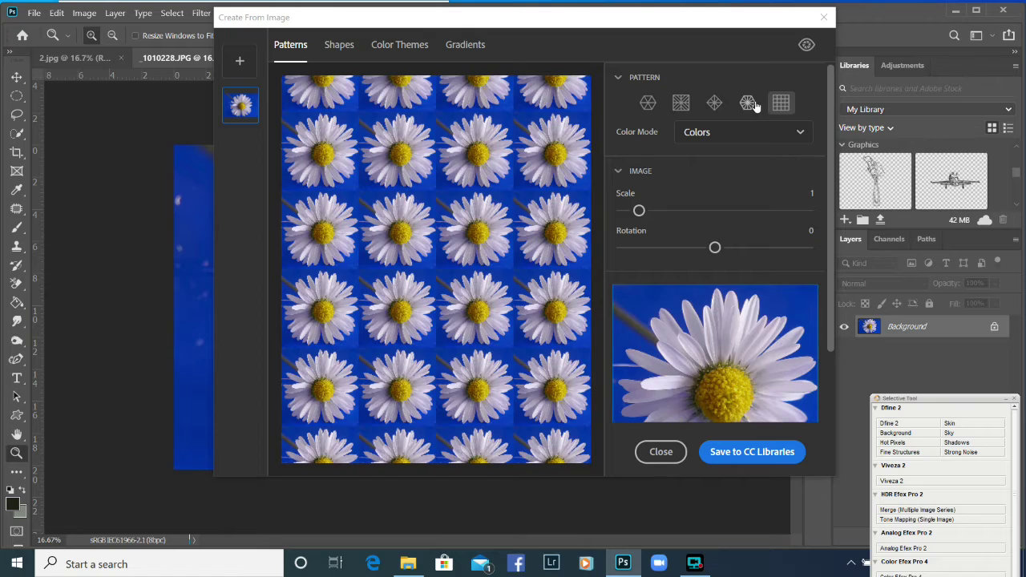
pyautogui.click(747, 103)
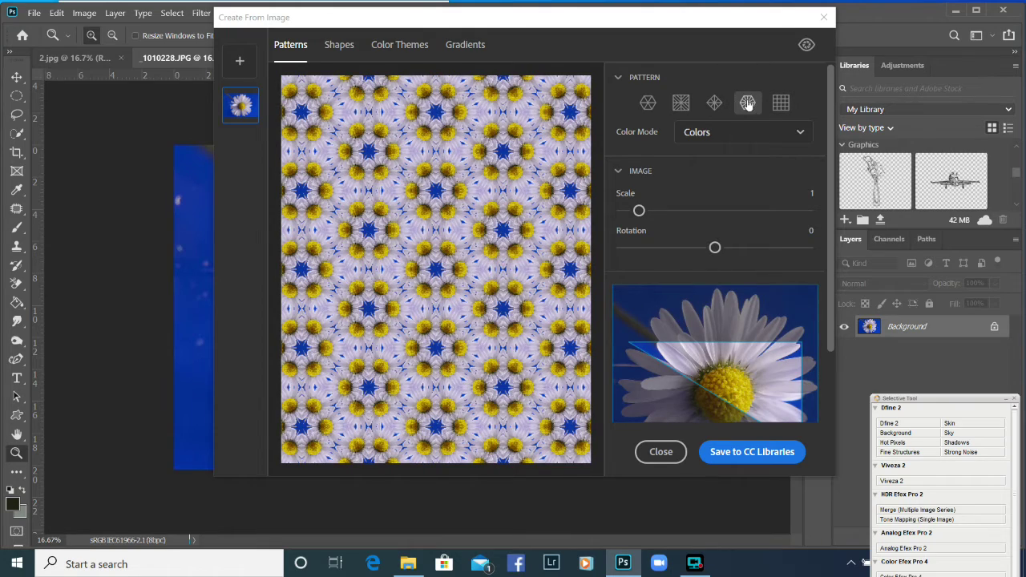
# Step: Set the pattern's scale to 1.7 and rotation to 38, and reposition the image so the yellow centre sits in the segment's corner
pyautogui.moveTo(640, 210); pyautogui.dragTo(650, 211)
pyautogui.moveTo(715, 247); pyautogui.dragTo(722, 248)
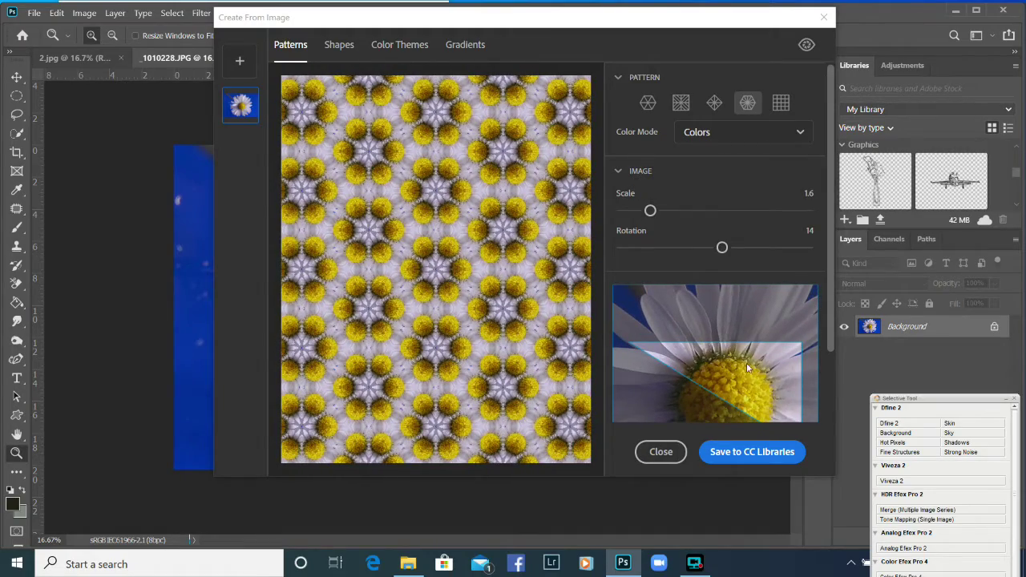
pyautogui.moveTo(721, 248); pyautogui.dragTo(734, 248)
pyautogui.moveTo(763, 385); pyautogui.dragTo(709, 307)
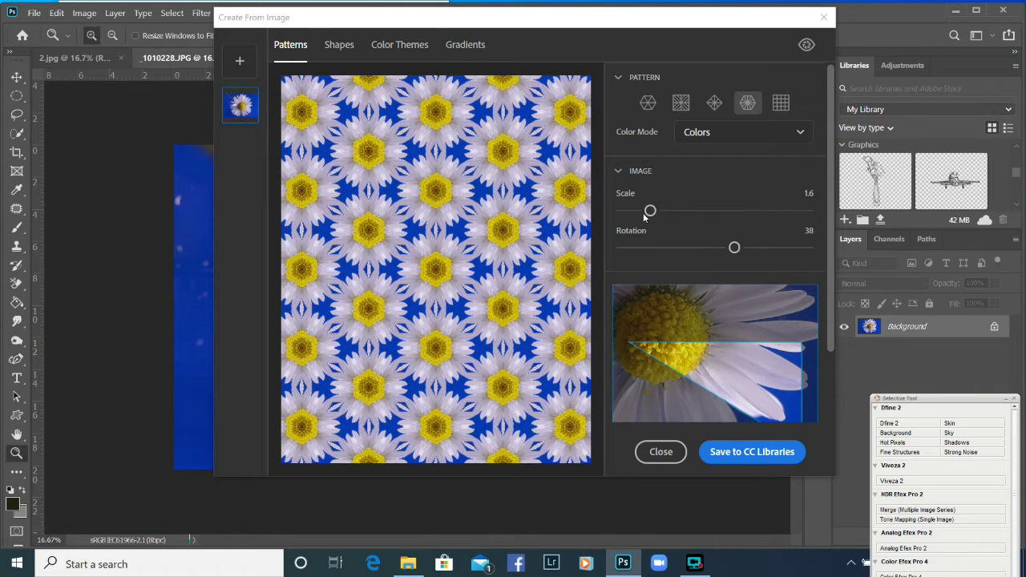
pyautogui.moveTo(650, 211); pyautogui.dragTo(652, 211)
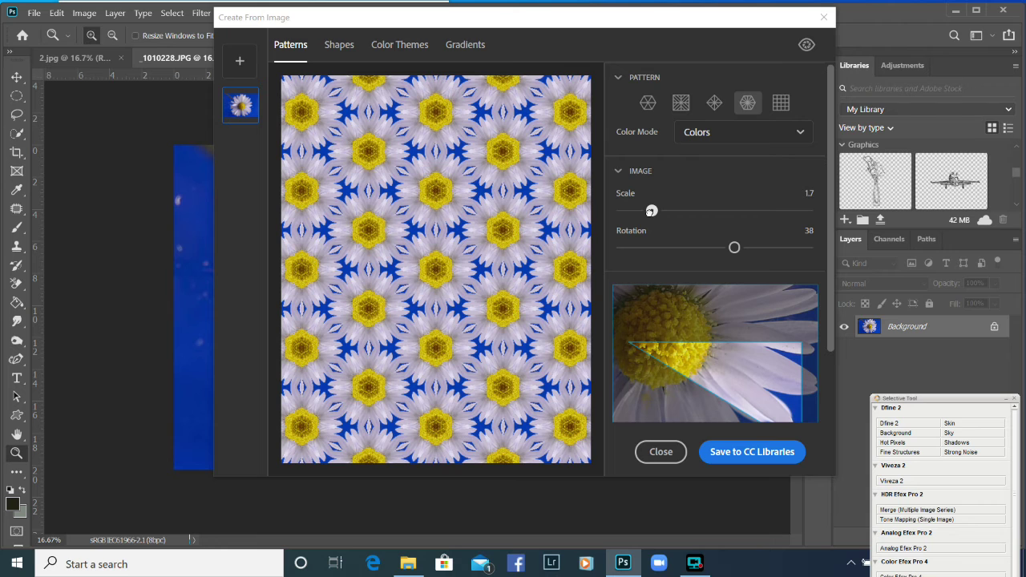
# Step: Compare the diamond, plain hexagon and square tile layouts on the repositioned daisy image
pyautogui.click(714, 105)
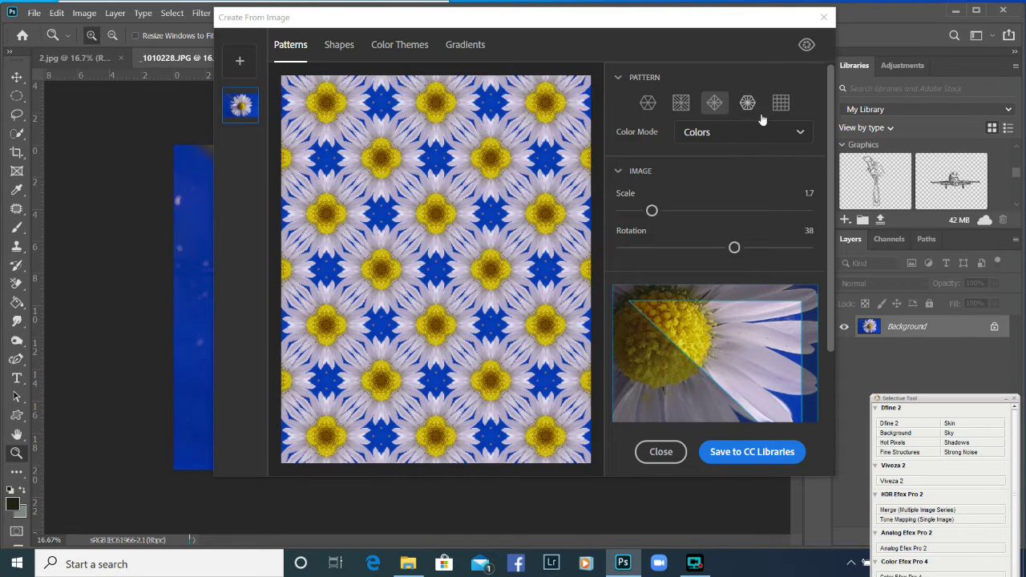
pyautogui.click(649, 105)
pyautogui.click(682, 110)
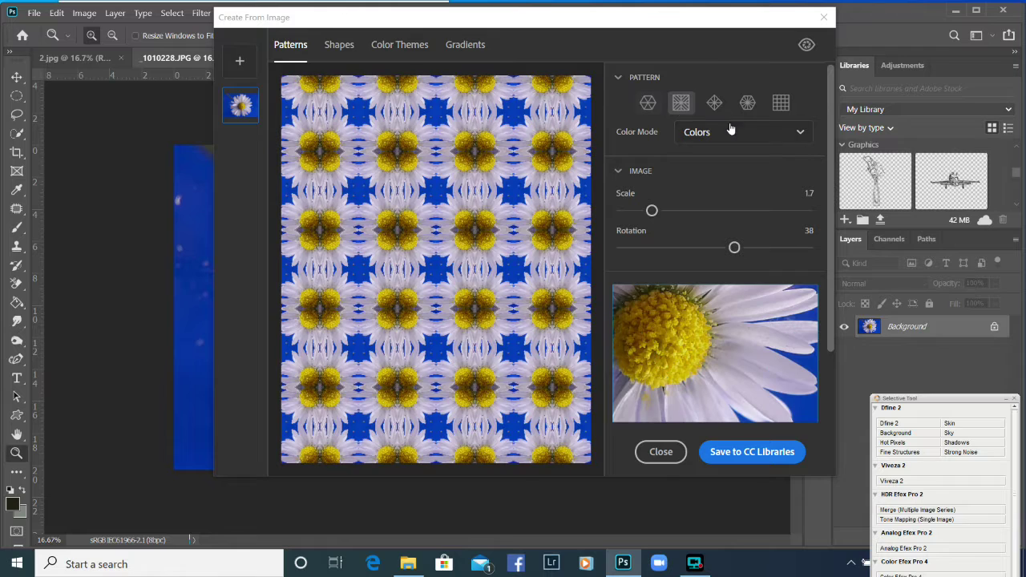
pyautogui.click(715, 103)
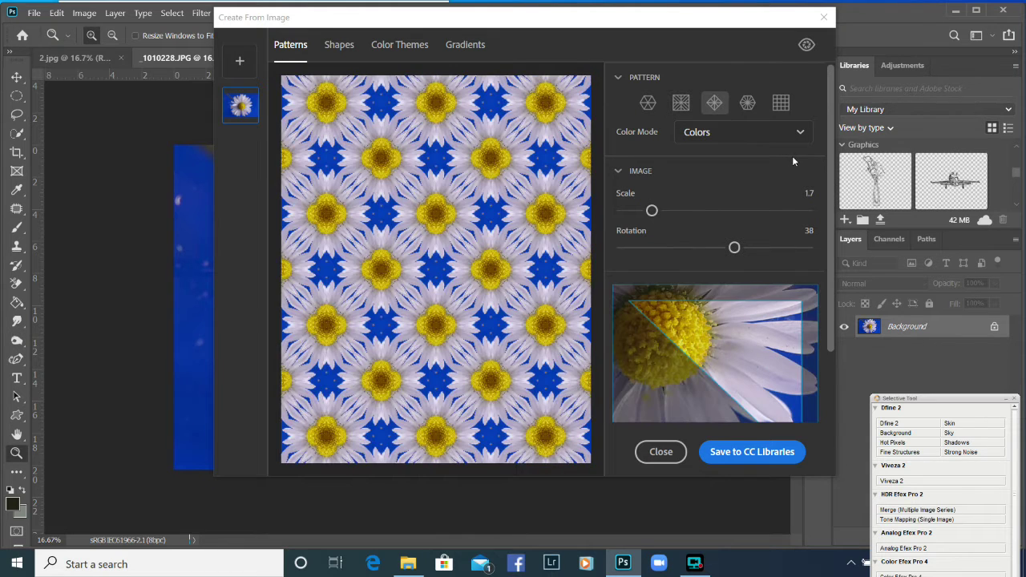
# Step: Set the pattern's scale to 1.6 and rotation to 85, and save it to CC Libraries with the narrow-segment hexagon layout
pyautogui.moveTo(653, 212)
pyautogui.mouseDown()
pyautogui.moveTo(663, 211)
pyautogui.moveTo(636, 212)
pyautogui.moveTo(650, 211)
pyautogui.mouseUp()
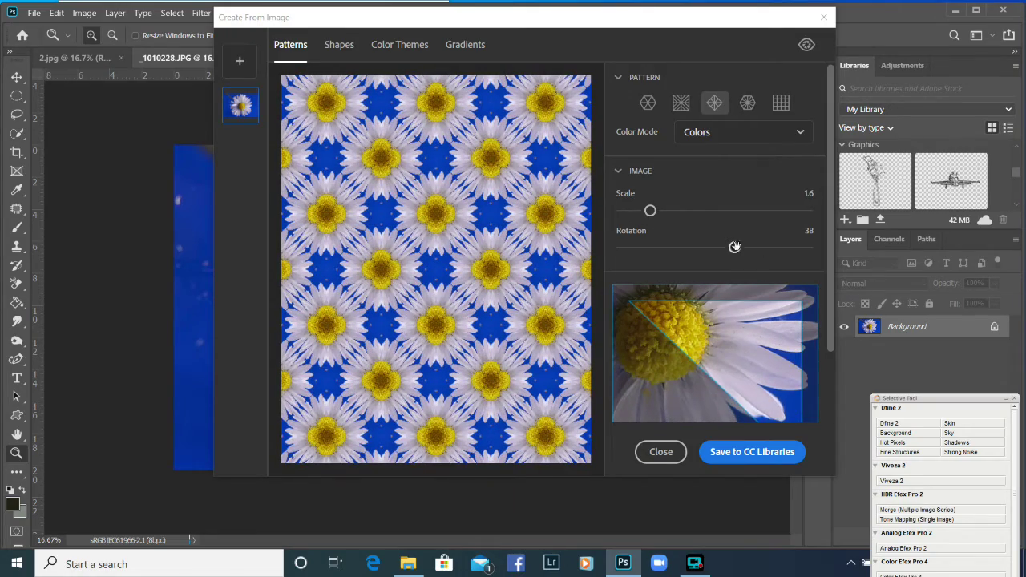
pyautogui.moveTo(735, 247); pyautogui.dragTo(759, 247)
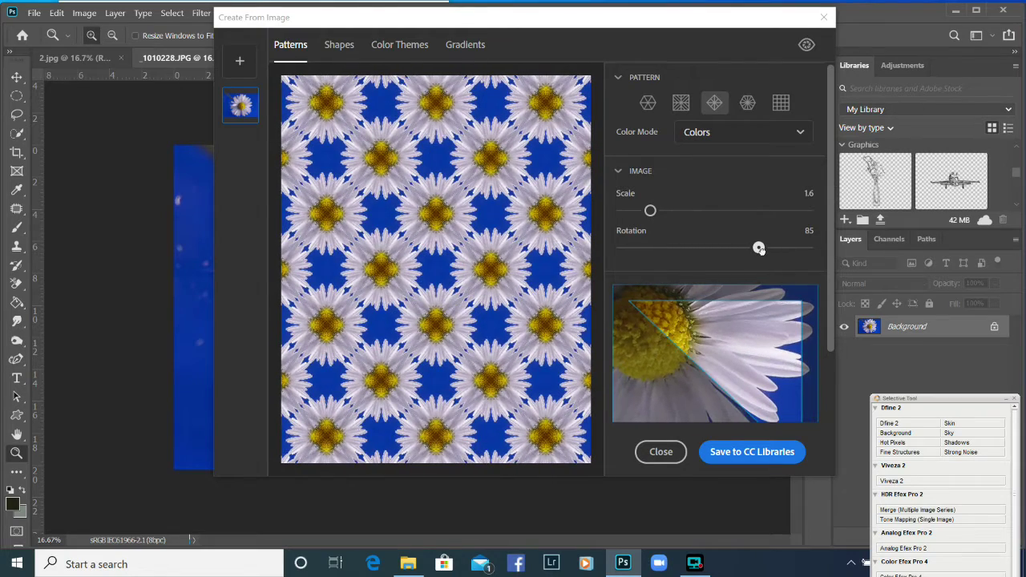
pyautogui.click(749, 104)
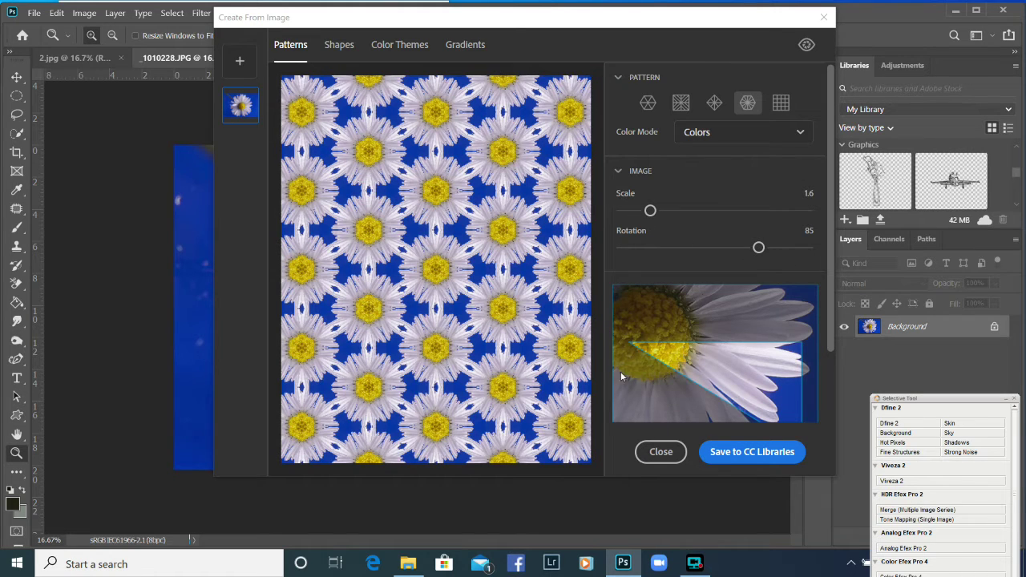
pyautogui.click(743, 453)
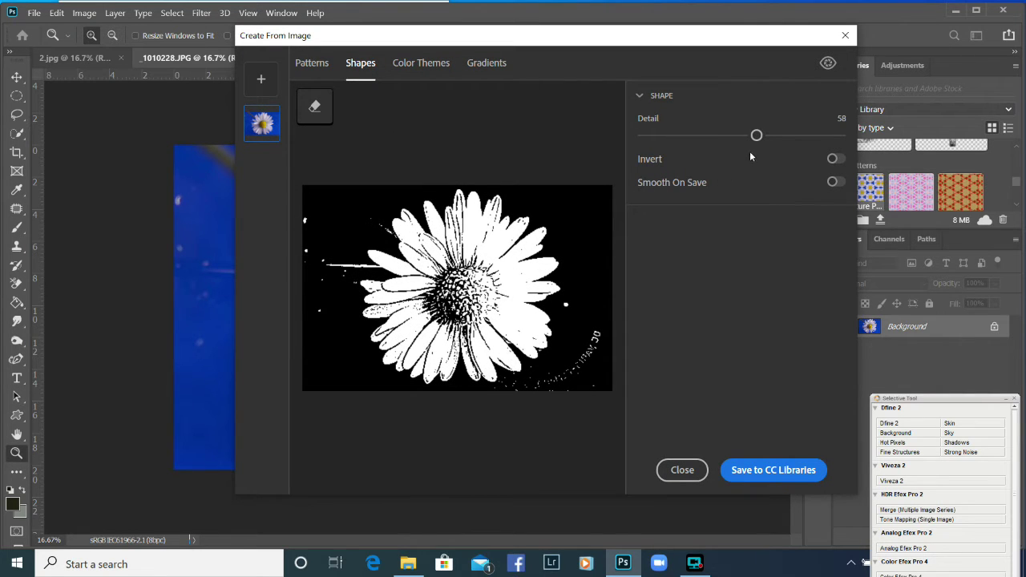
# Step: Invert the daisy shape and set its detail to 73
pyautogui.moveTo(754, 135); pyautogui.dragTo(667, 137)
pyautogui.click(834, 159)
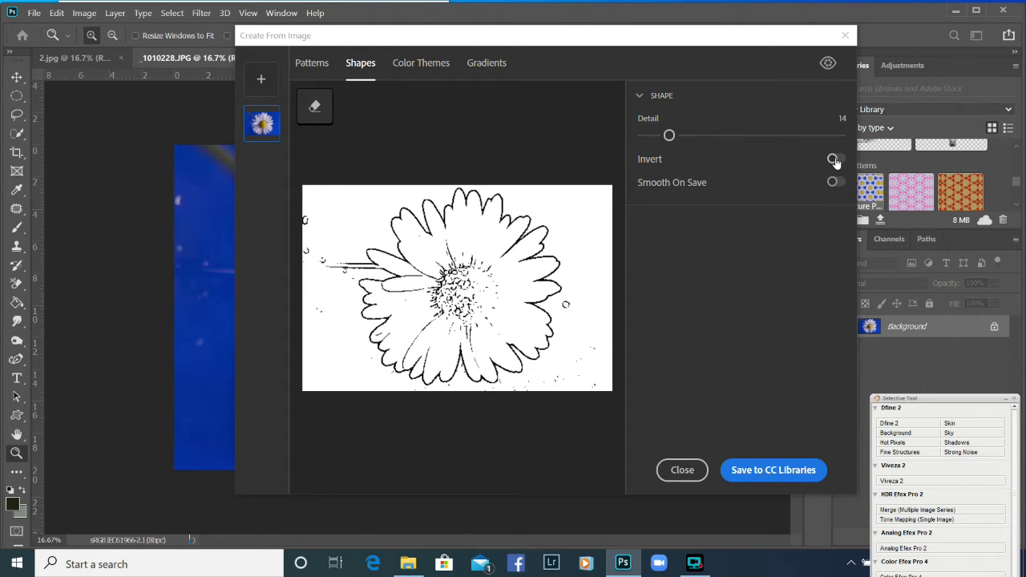
pyautogui.moveTo(670, 136); pyautogui.dragTo(788, 138)
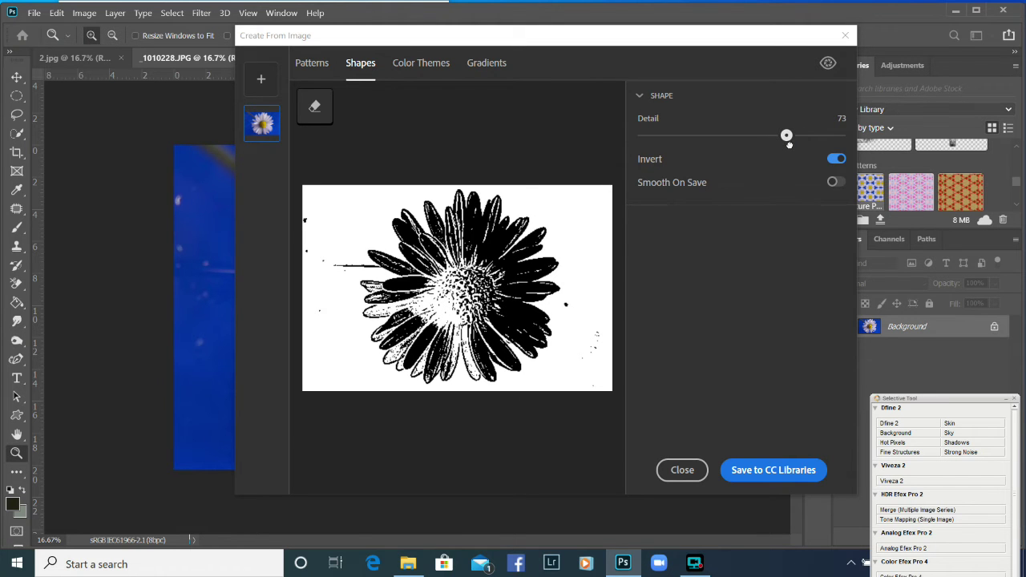
# Step: Erase the stray marks around the daisy shape with a smaller eraser and save the shape to CC Libraries
pyautogui.click(315, 108)
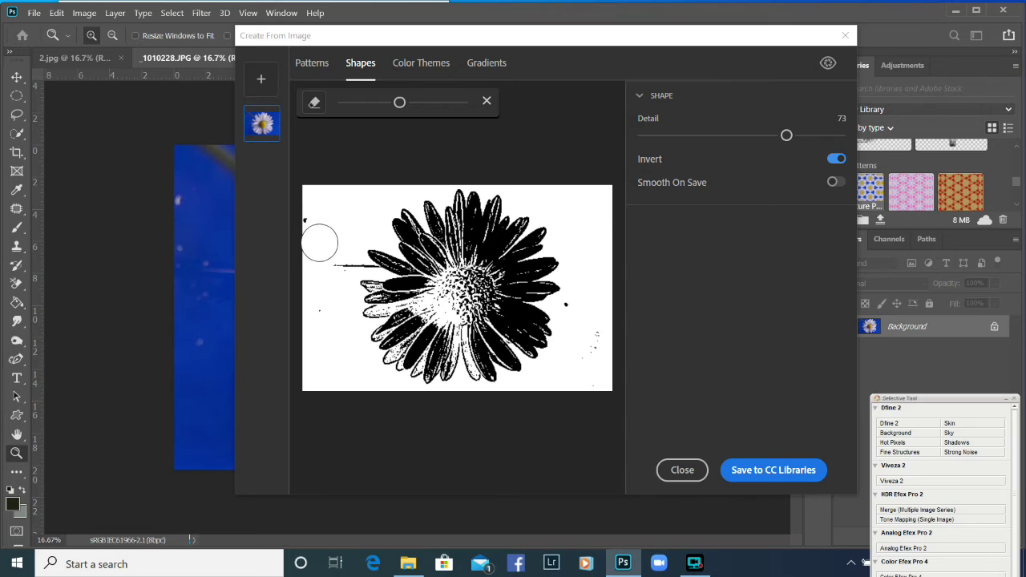
pyautogui.moveTo(399, 104); pyautogui.dragTo(368, 103)
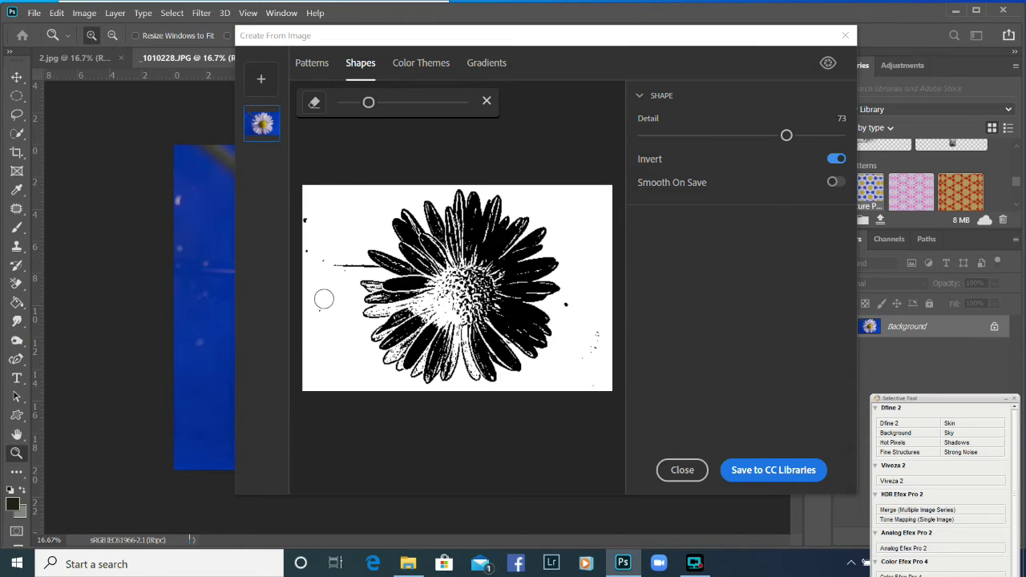
pyautogui.moveTo(305, 247)
pyautogui.mouseDown()
pyautogui.moveTo(309, 207)
pyautogui.moveTo(326, 234)
pyautogui.moveTo(321, 259)
pyautogui.moveTo(350, 265)
pyautogui.moveTo(325, 329)
pyautogui.mouseUp()
pyautogui.moveTo(593, 360)
pyautogui.mouseDown()
pyautogui.moveTo(575, 305)
pyautogui.moveTo(580, 329)
pyautogui.mouseUp()
pyautogui.click(761, 473)
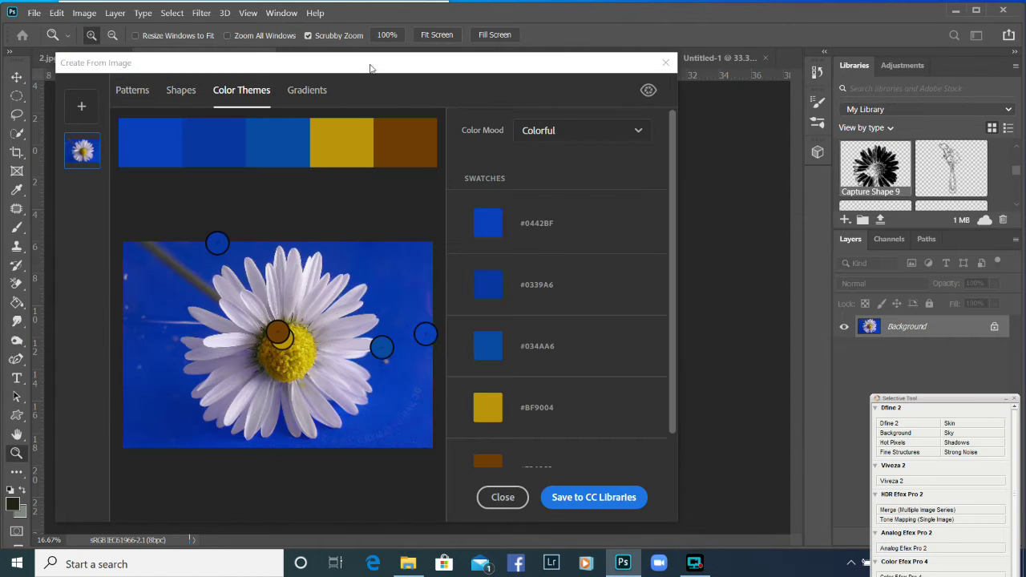
# Step: Resample the color theme by moving the brown and two blue samples onto petals and the yellow sample deeper into the flower's centre
pyautogui.moveTo(370, 67); pyautogui.dragTo(442, 20)
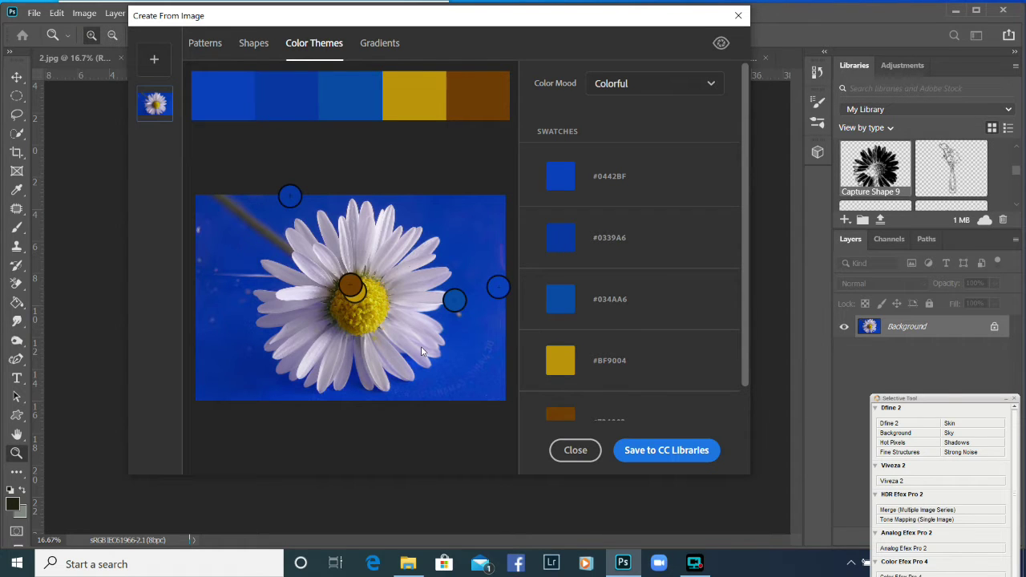
pyautogui.moveTo(350, 285)
pyautogui.mouseDown()
pyautogui.moveTo(307, 291)
pyautogui.moveTo(286, 321)
pyautogui.moveTo(279, 301)
pyautogui.mouseUp()
pyautogui.moveTo(287, 297); pyautogui.dragTo(284, 298)
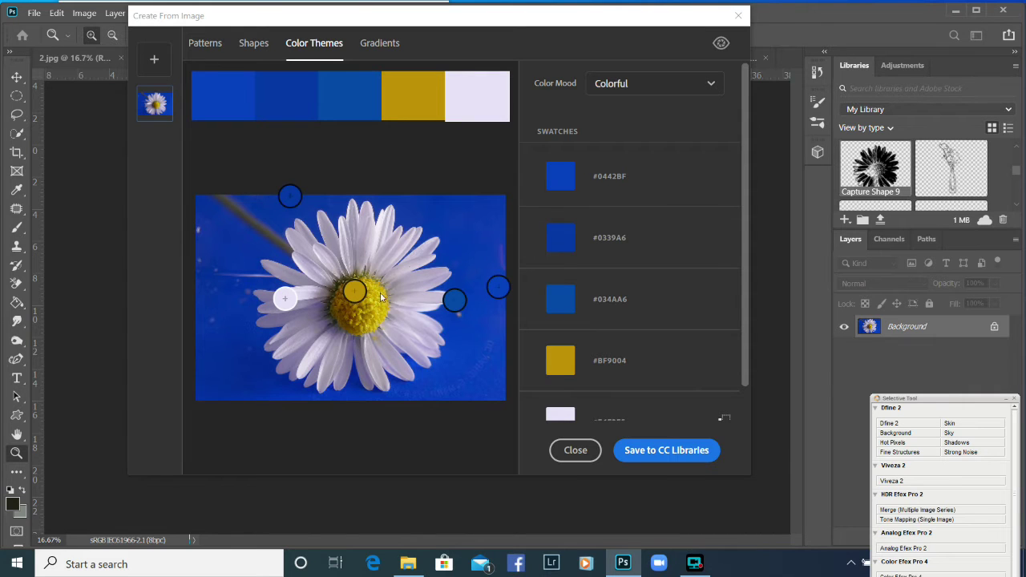
pyautogui.moveTo(355, 291)
pyautogui.mouseDown()
pyautogui.moveTo(361, 275)
pyautogui.moveTo(361, 303)
pyautogui.mouseUp()
pyautogui.moveTo(455, 302); pyautogui.dragTo(425, 342)
pyautogui.moveTo(499, 292); pyautogui.dragTo(425, 273)
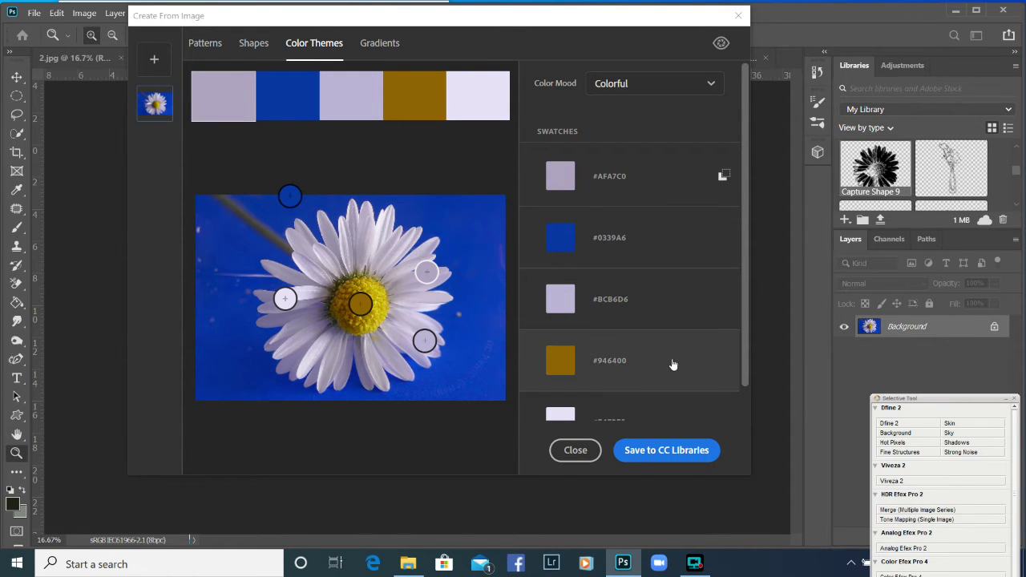
# Step: Move the remaining blue theme sample (#0339A6) onto an upper-left petal to pick up #C6C1CB
pyautogui.moveTo(746, 312)
pyautogui.mouseDown()
pyautogui.moveTo(746, 353)
pyautogui.moveTo(747, 294)
pyautogui.moveTo(747, 359)
pyautogui.moveTo(747, 329)
pyautogui.mouseUp()
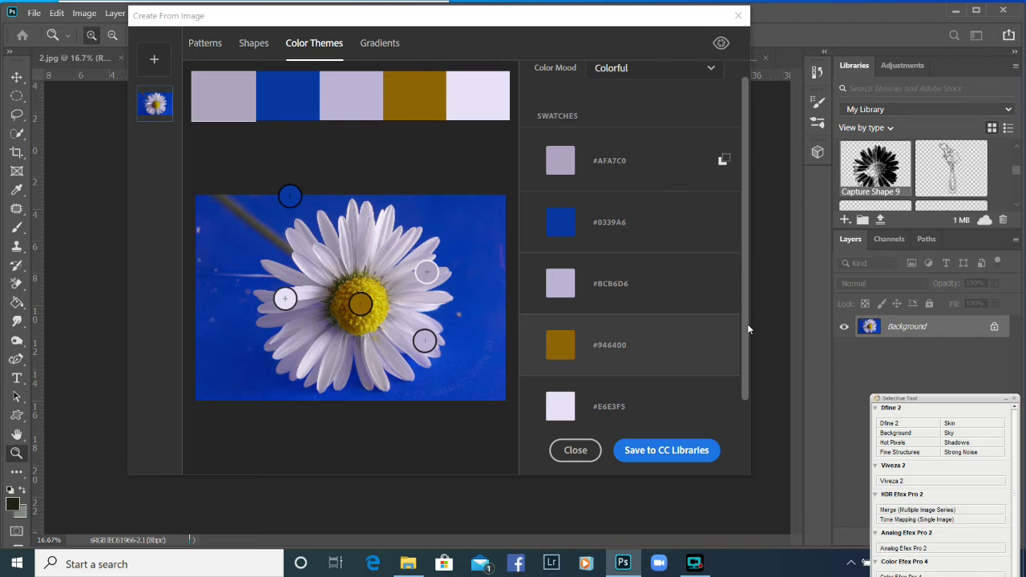
pyautogui.scroll(-1, 710, 394)
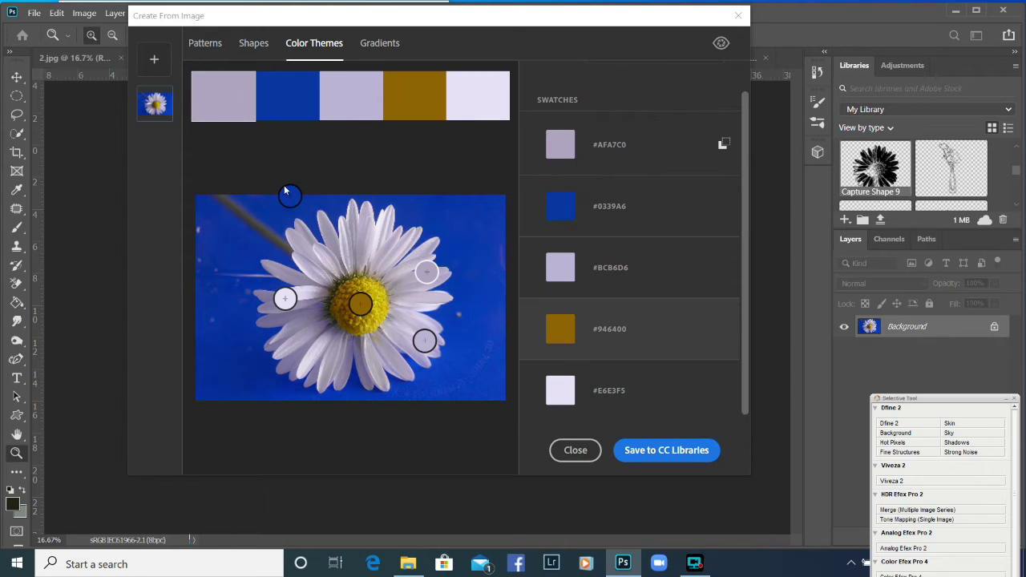
pyautogui.moveTo(289, 197)
pyautogui.mouseDown()
pyautogui.moveTo(338, 236)
pyautogui.moveTo(245, 275)
pyautogui.moveTo(321, 237)
pyautogui.moveTo(348, 245)
pyautogui.moveTo(321, 244)
pyautogui.mouseUp()
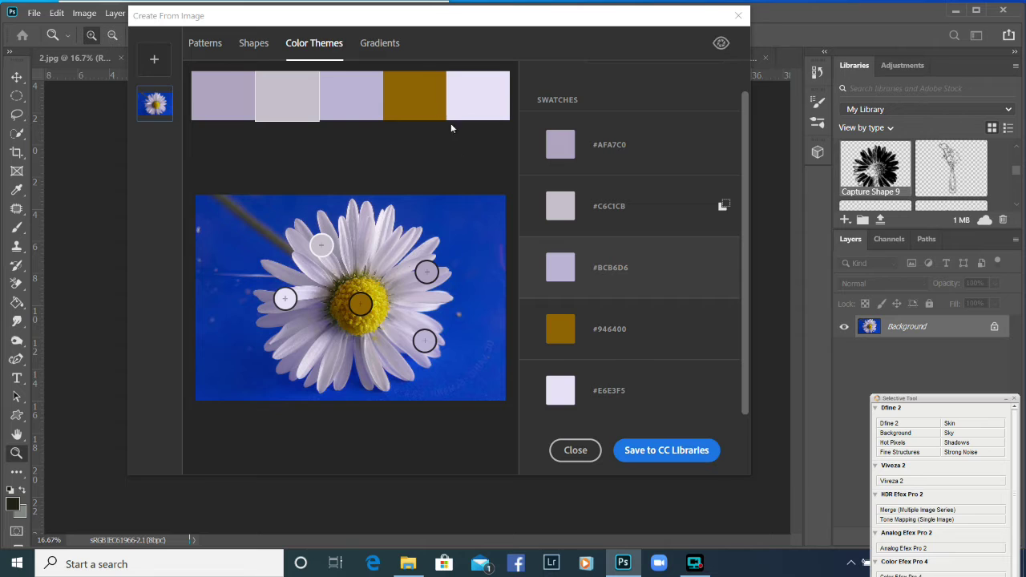
# Step: Set the captured daisy gradient to 4 gradient stops
pyautogui.click(385, 44)
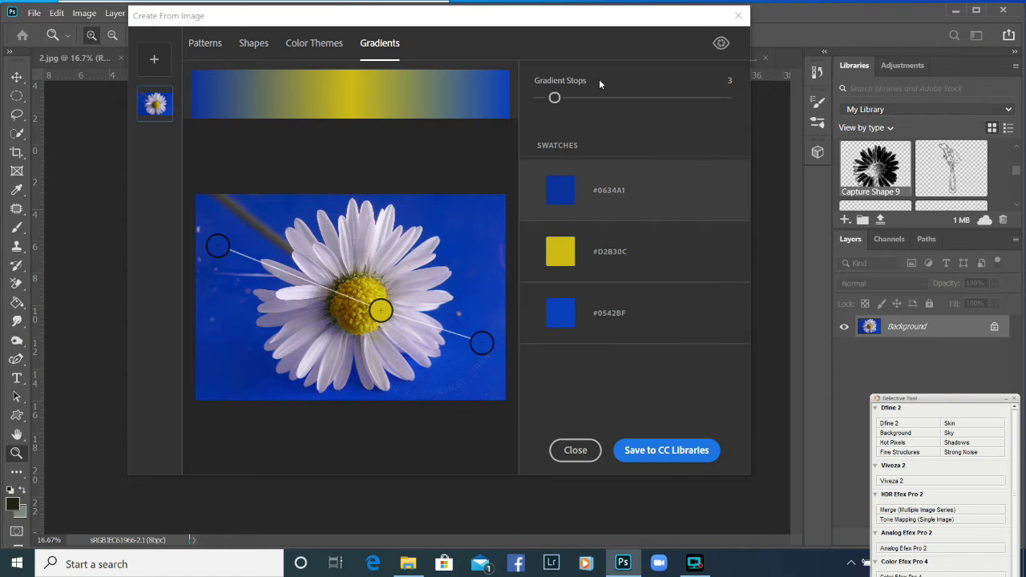
pyautogui.moveTo(554, 98)
pyautogui.mouseDown()
pyautogui.moveTo(592, 98)
pyautogui.moveTo(569, 99)
pyautogui.mouseUp()
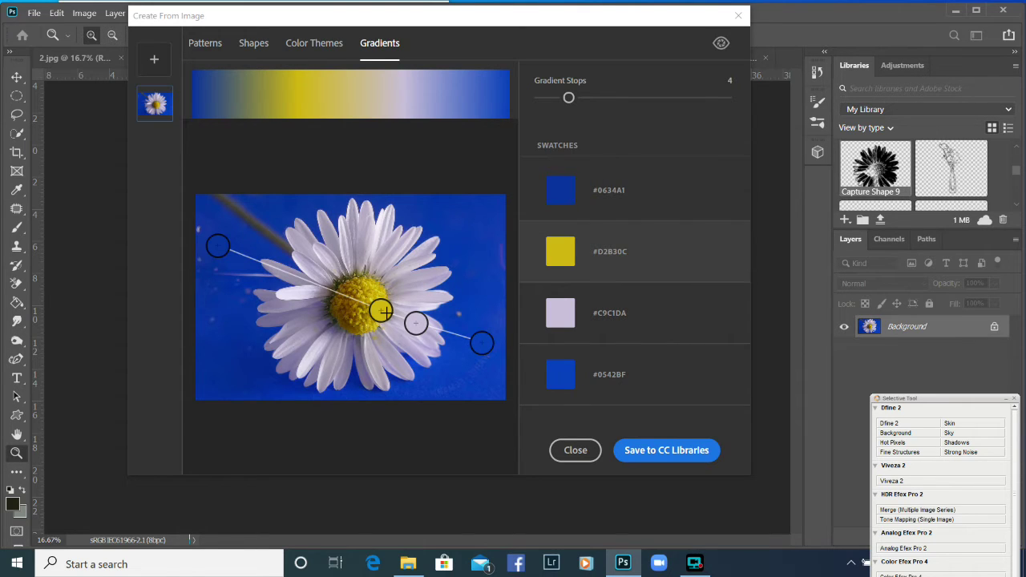
# Step: Reposition the four gradient stops over the blue background, yellow flower centre, petal and lower blue background, and save the gradient to CC Libraries
pyautogui.moveTo(381, 311)
pyautogui.mouseDown()
pyautogui.moveTo(361, 298)
pyautogui.moveTo(369, 305)
pyautogui.mouseUp()
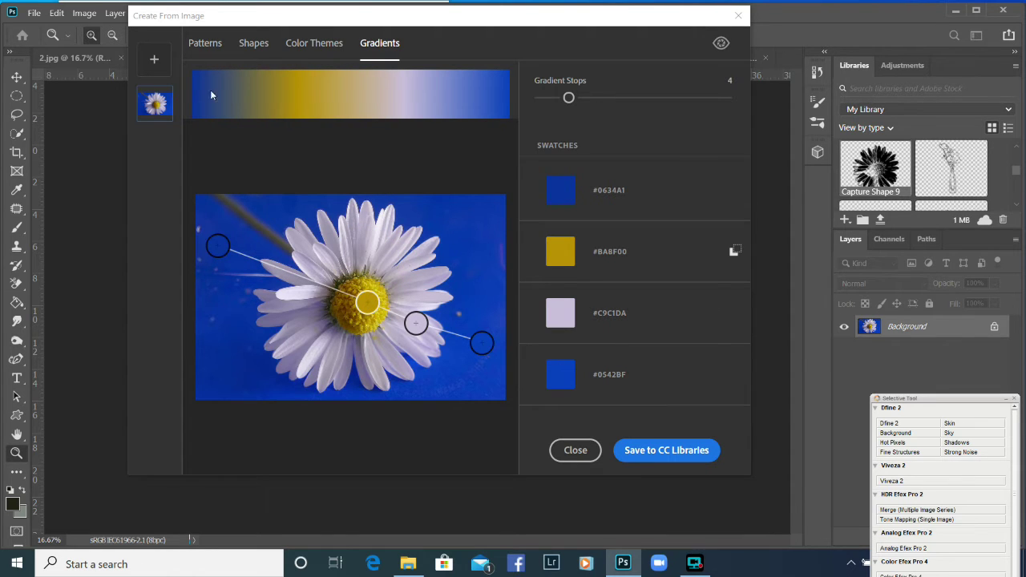
pyautogui.moveTo(216, 244); pyautogui.dragTo(419, 341)
pyautogui.moveTo(481, 344); pyautogui.dragTo(473, 360)
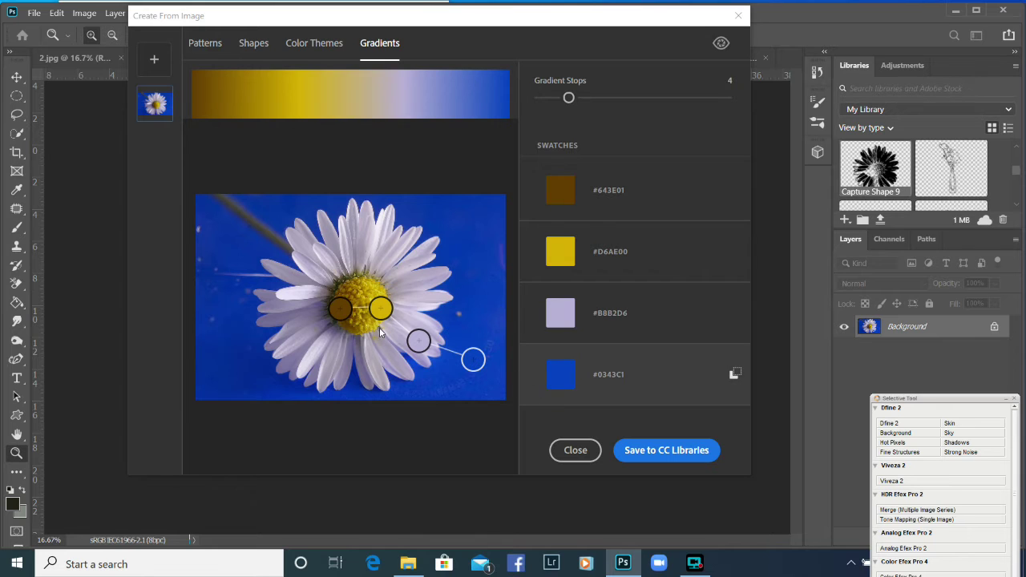
pyautogui.moveTo(339, 308); pyautogui.dragTo(247, 239)
pyautogui.moveTo(381, 308)
pyautogui.mouseDown()
pyautogui.moveTo(362, 300)
pyautogui.moveTo(391, 310)
pyautogui.mouseUp()
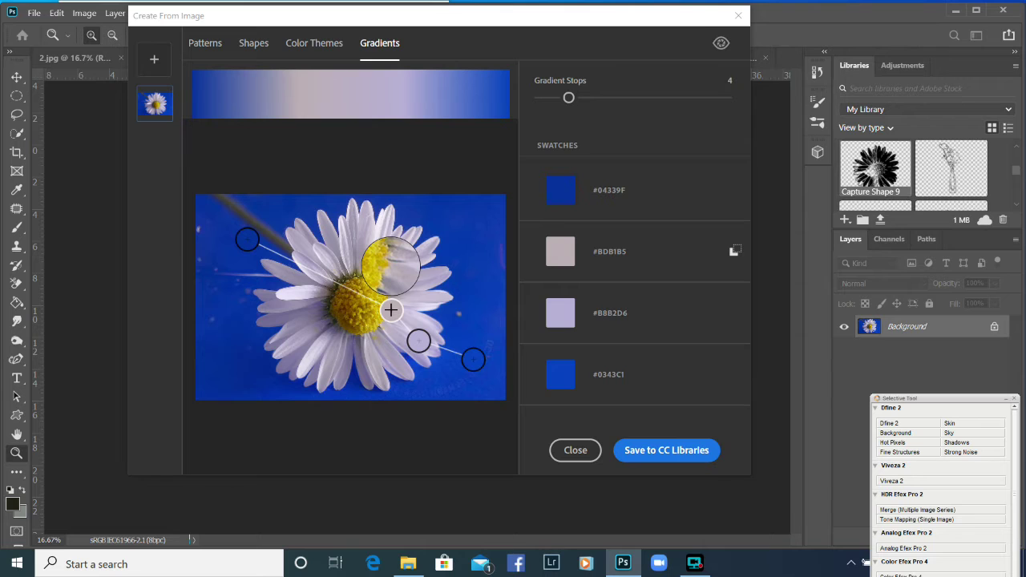
pyautogui.moveTo(391, 309); pyautogui.dragTo(383, 298)
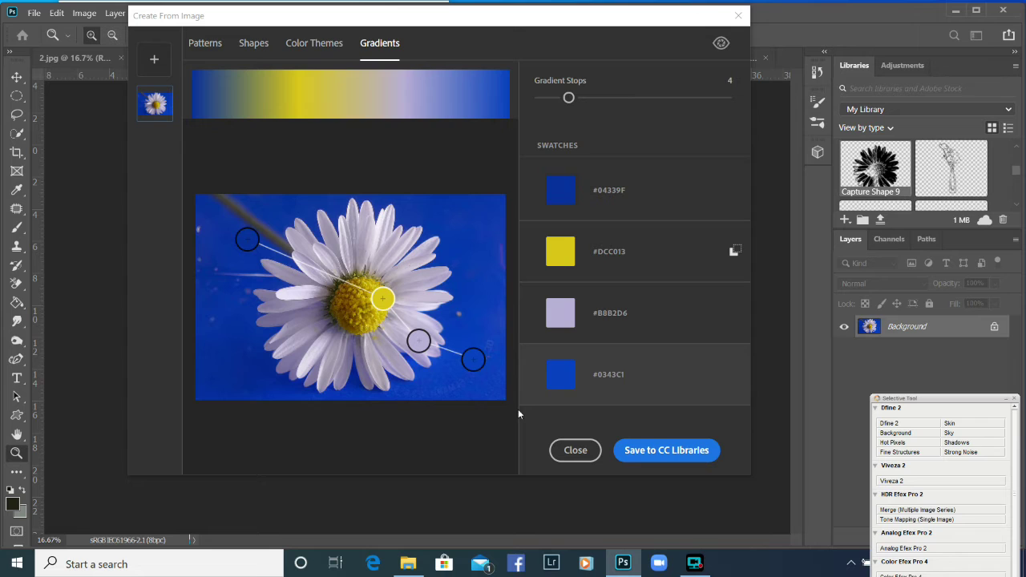
pyautogui.click(657, 450)
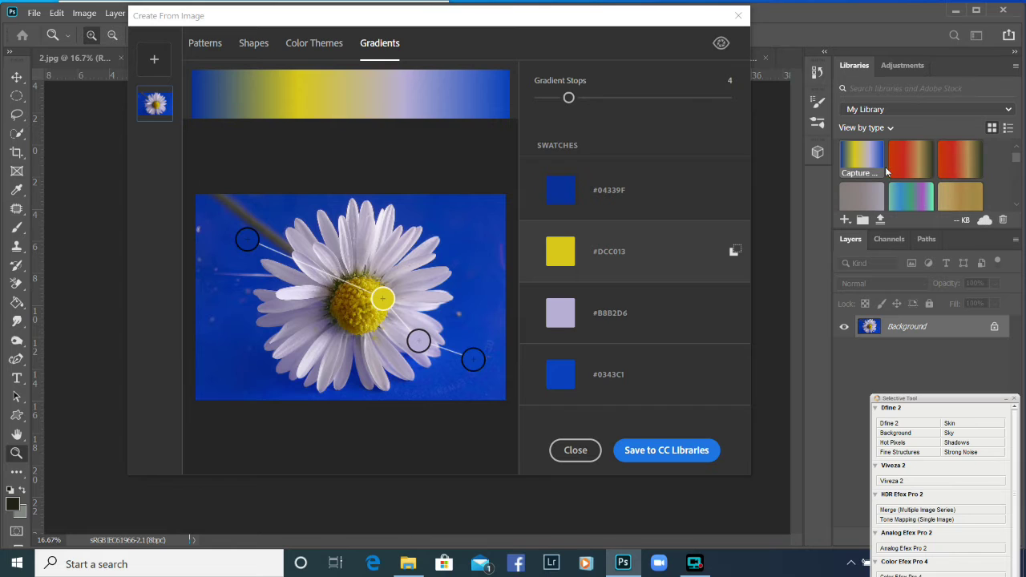
pyautogui.click(672, 453)
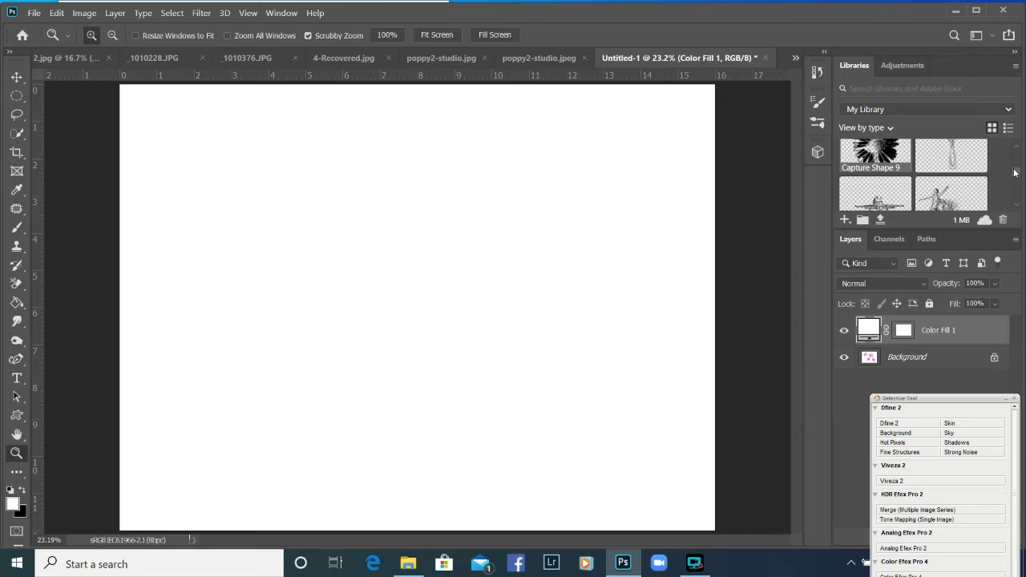
# Step: Place Capture Shape 9 from My Library onto the white Untitled-1 canvas and scale it down proportionally in the lower-left area
pyautogui.scroll(2, 1015, 171)
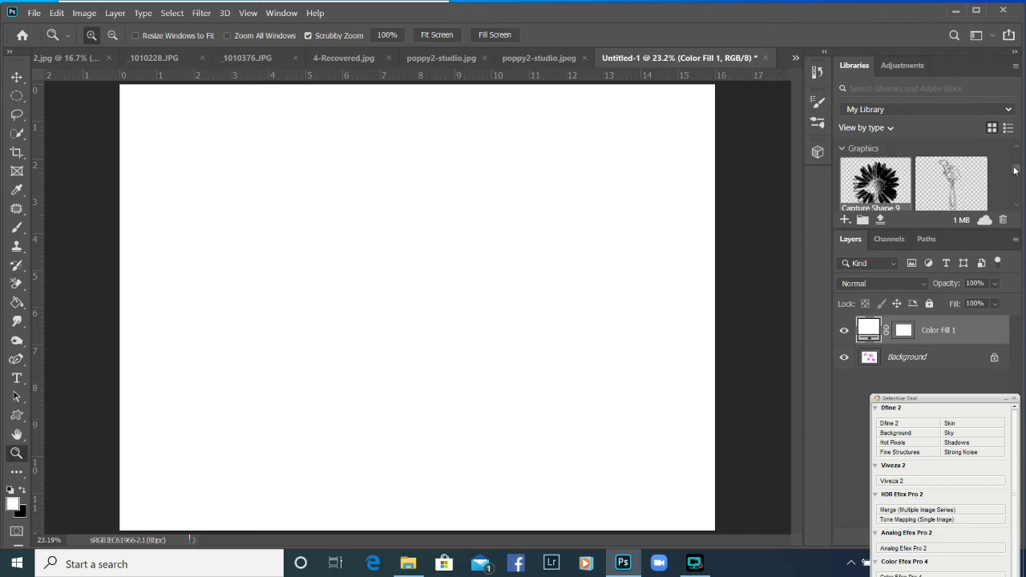
pyautogui.scroll(-2, 1015, 171)
pyautogui.scroll(1, 1012, 172)
pyautogui.moveTo(877, 172); pyautogui.dragTo(493, 267)
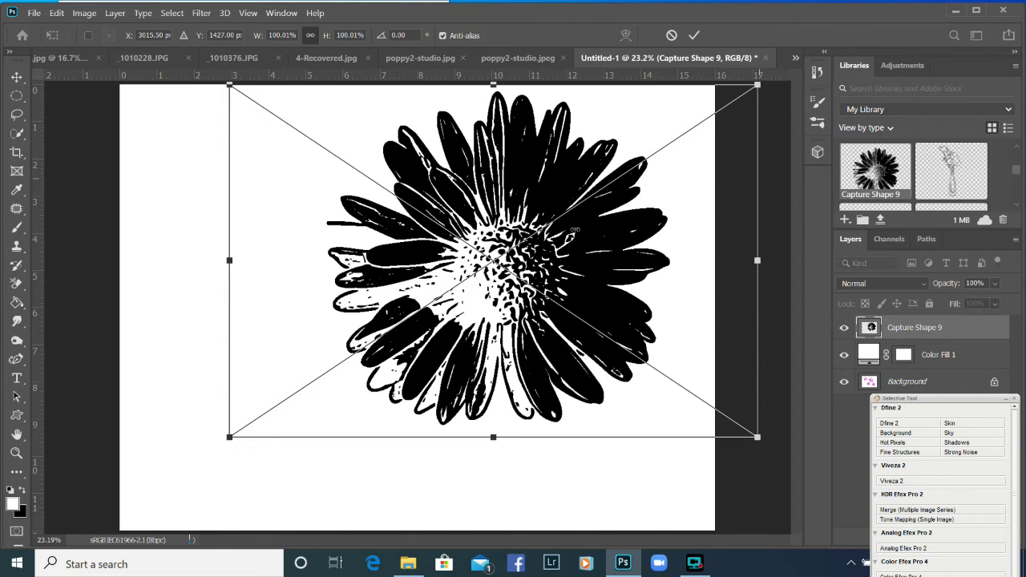
pyautogui.moveTo(514, 249); pyautogui.dragTo(437, 287)
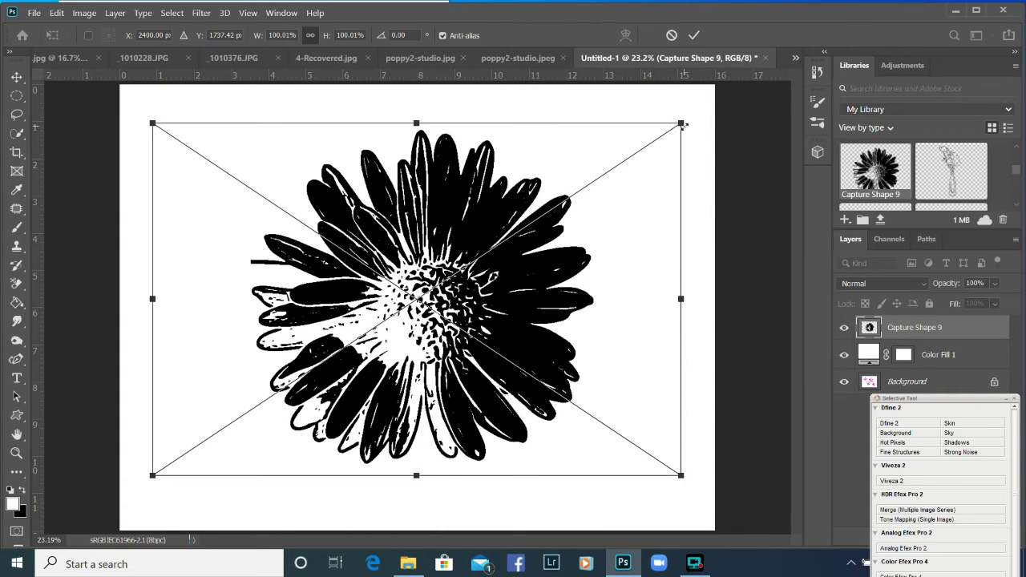
pyautogui.moveTo(667, 135); pyautogui.dragTo(557, 199)
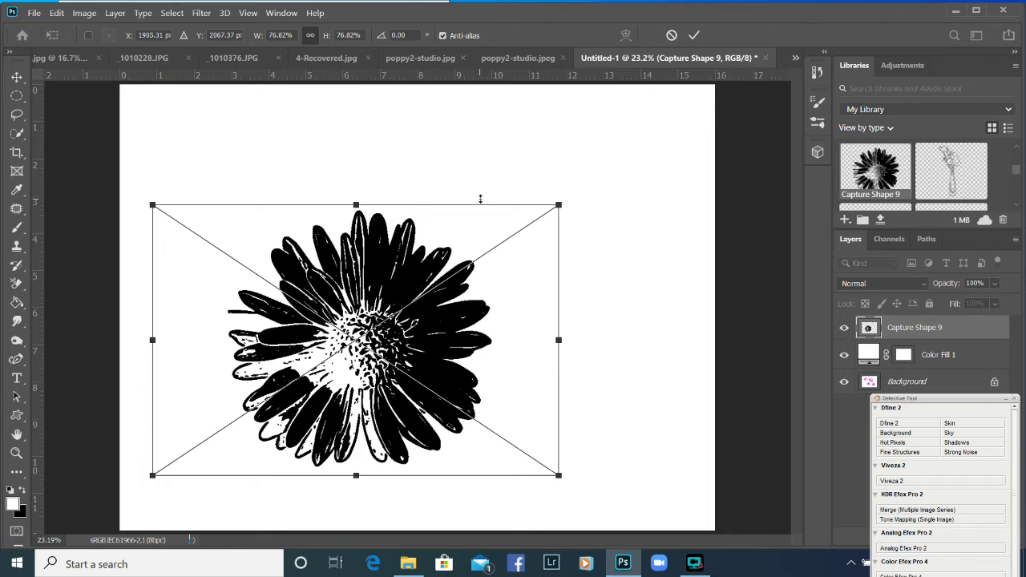
pyautogui.moveTo(557, 207); pyautogui.dragTo(483, 250)
pyautogui.click(17, 98)
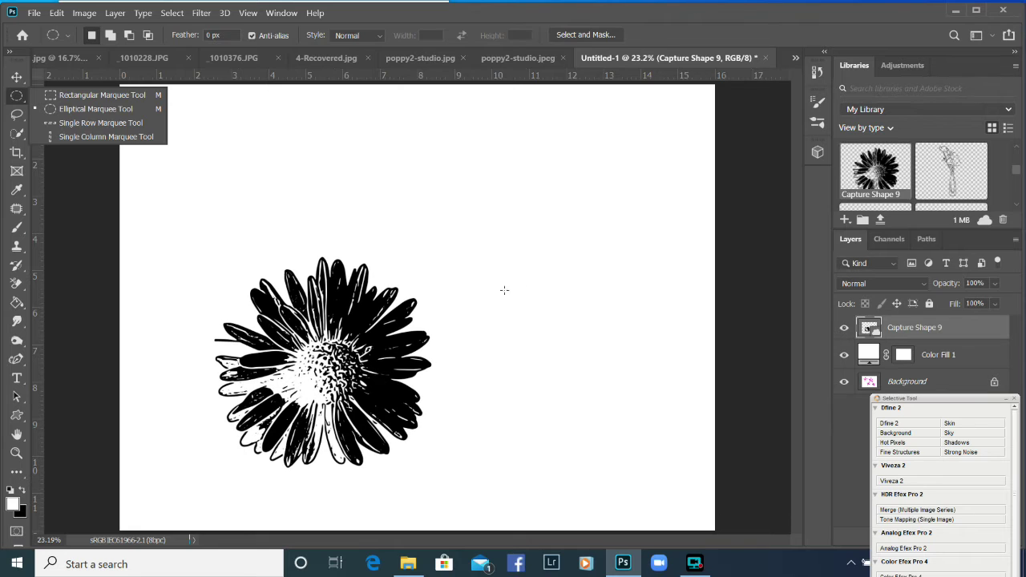
pyautogui.moveTo(752, 271); pyautogui.dragTo(17, 157)
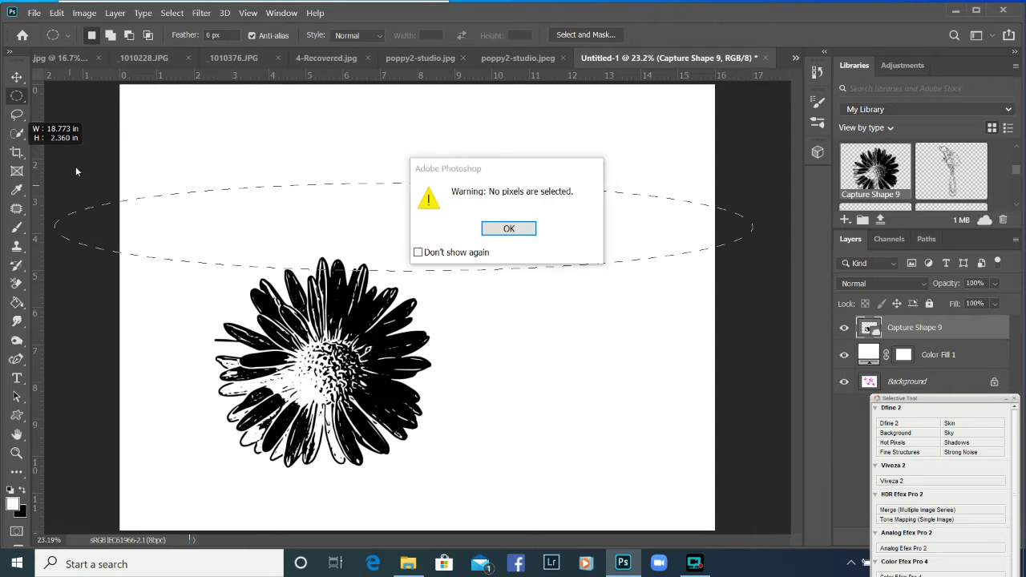
pyautogui.click(505, 231)
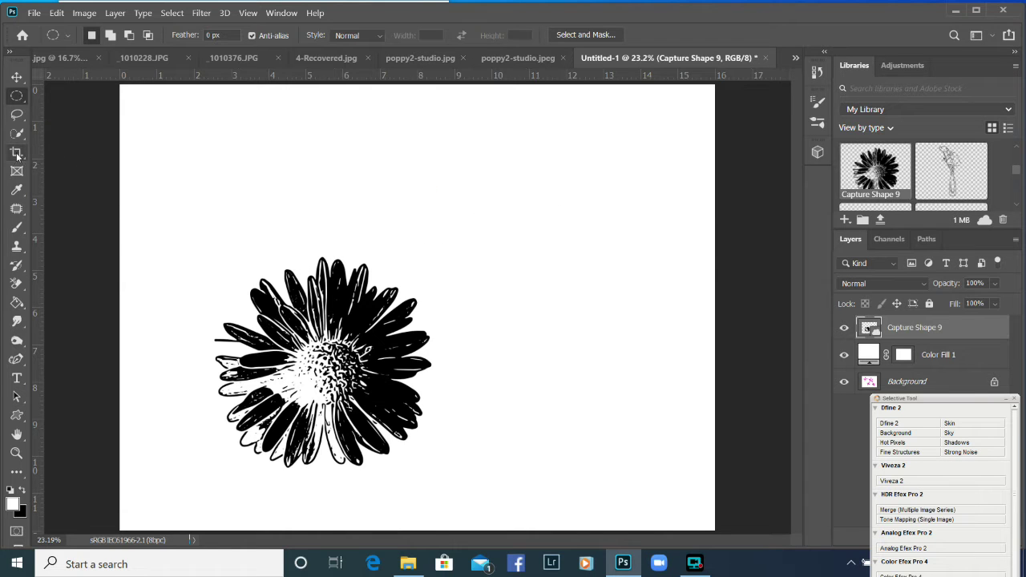
# Step: Crop the canvas closely around the black daisy shape, leaving a narrow white margin on all sides
pyautogui.click(17, 153)
pyautogui.moveTo(712, 313); pyautogui.dragTo(632, 321)
pyautogui.moveTo(449, 527); pyautogui.dragTo(415, 418)
pyautogui.moveTo(560, 307); pyautogui.dragTo(538, 302)
pyautogui.moveTo(412, 187); pyautogui.dragTo(412, 193)
pyautogui.moveTo(295, 308); pyautogui.dragTo(298, 308)
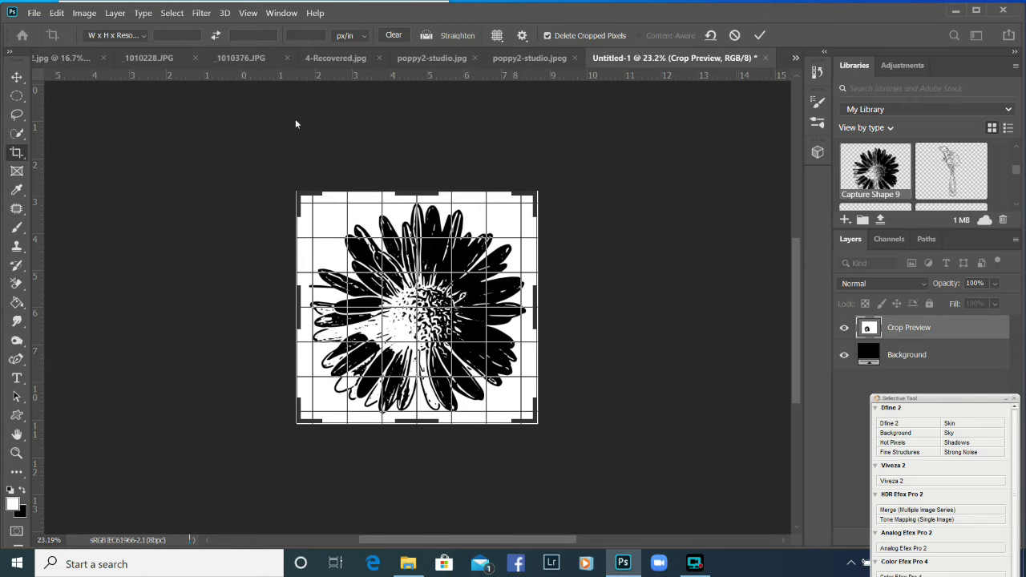
pyautogui.click(762, 34)
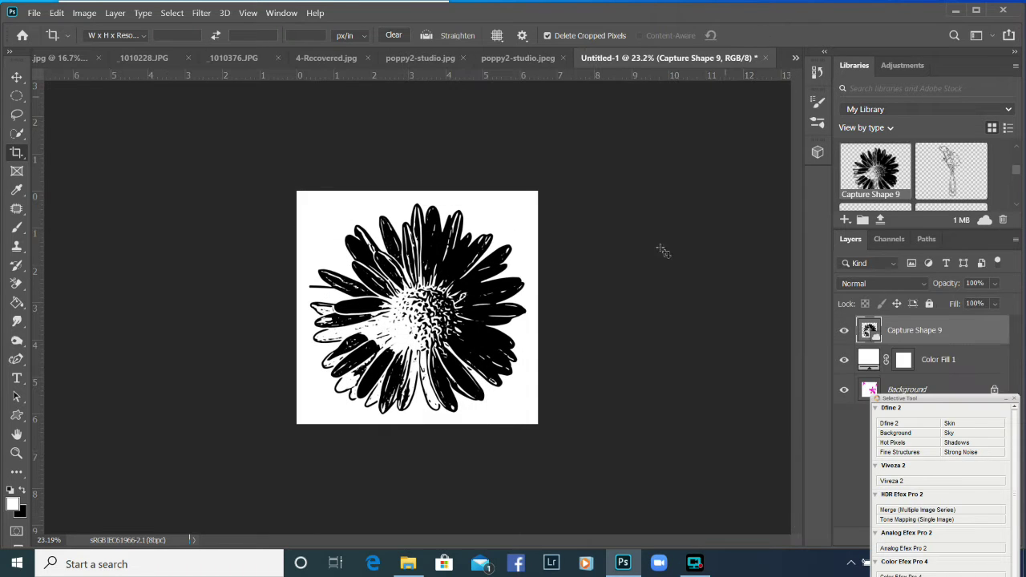
# Step: Define the cropped daisy as a brush preset named "monday flower3"
pyautogui.click(57, 12)
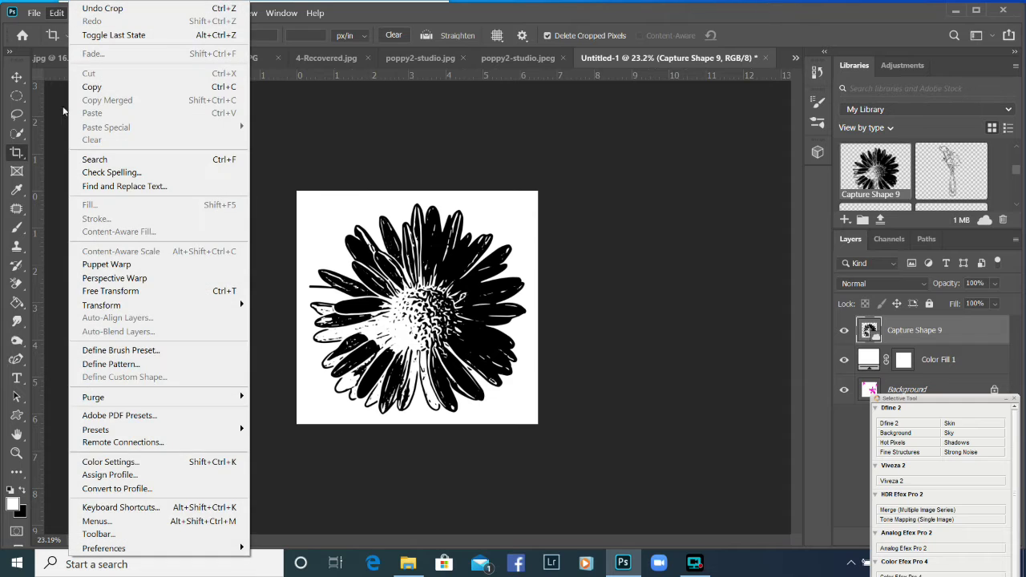
pyautogui.click(95, 350)
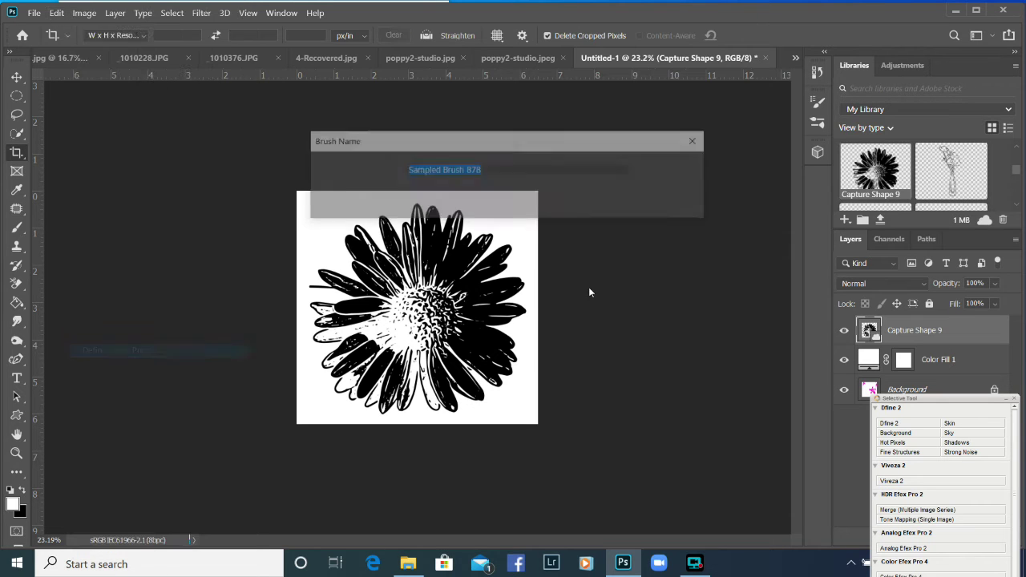
pyautogui.write('monday flow')
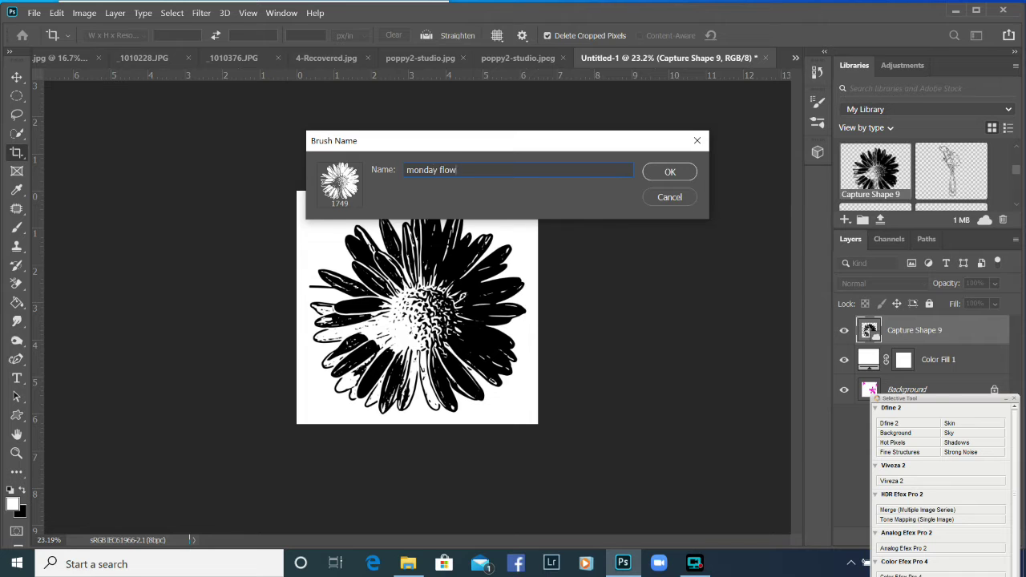
pyautogui.write('er3')
pyautogui.click(671, 170)
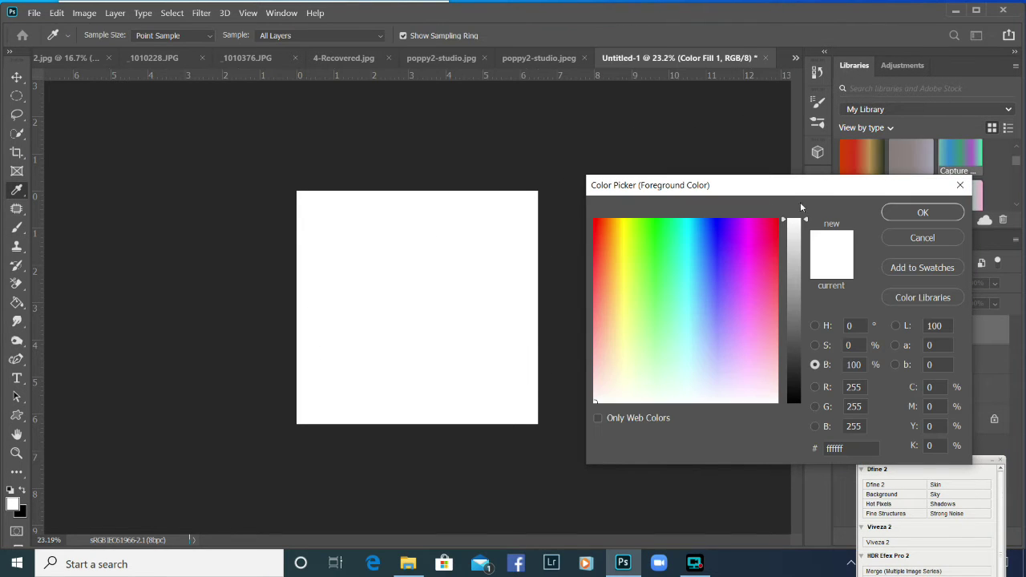
# Step: Set the foreground color to a vivid blue and the background color to a bright magenta pink for the Brush tool
pyautogui.click(719, 232)
pyautogui.click(922, 213)
pyautogui.press('b')
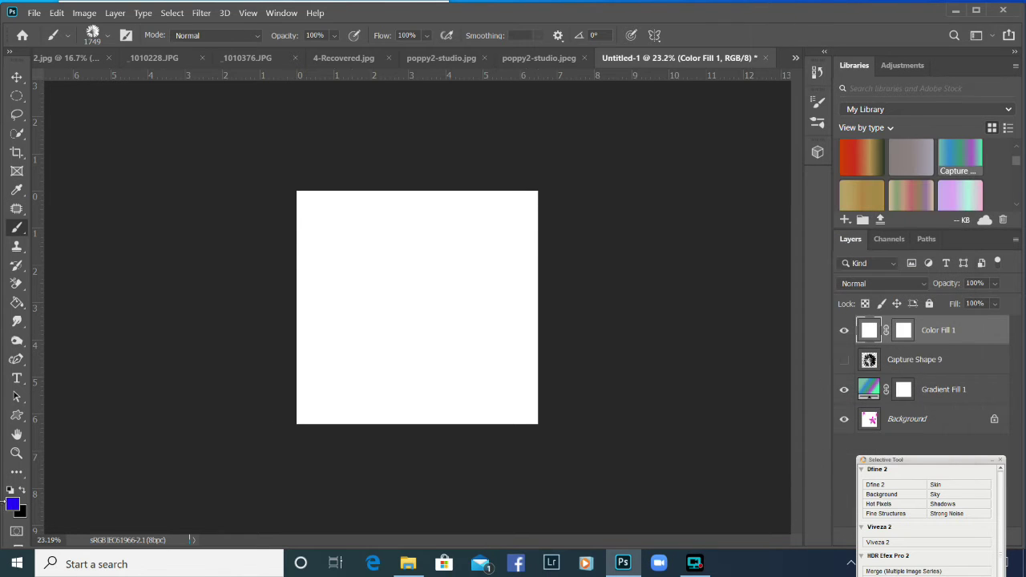
pyautogui.click(22, 510)
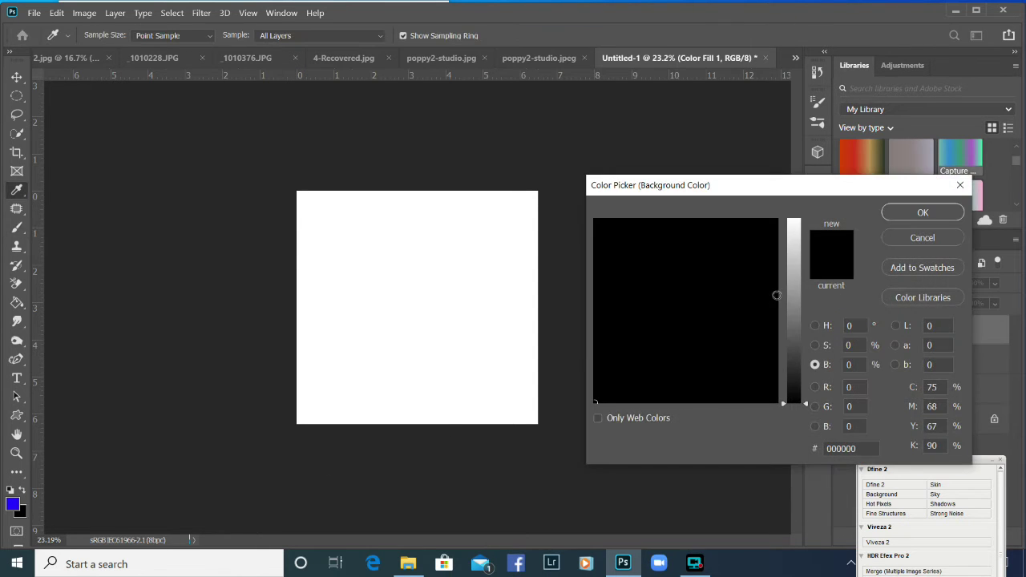
pyautogui.click(793, 327)
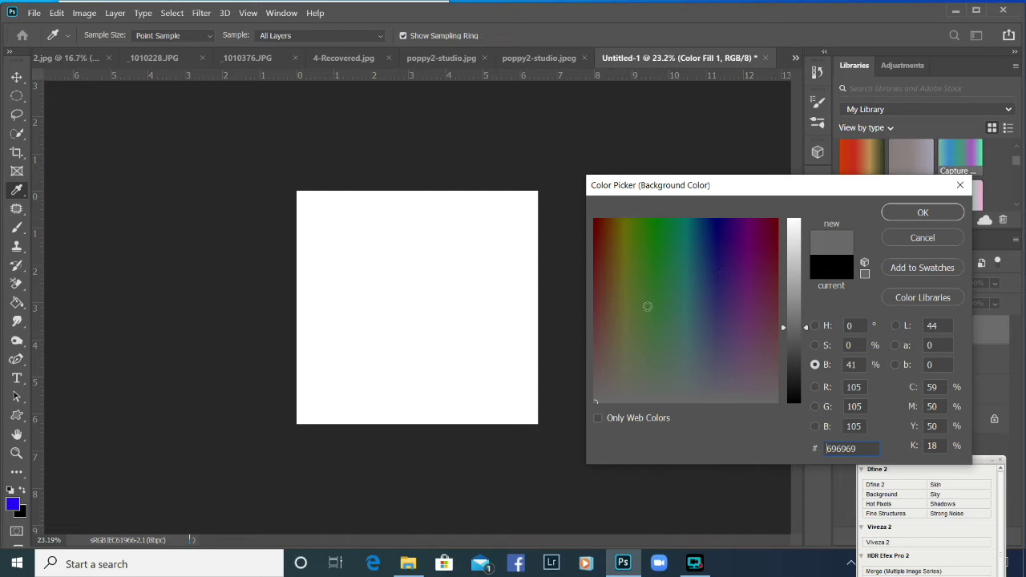
pyautogui.click(751, 280)
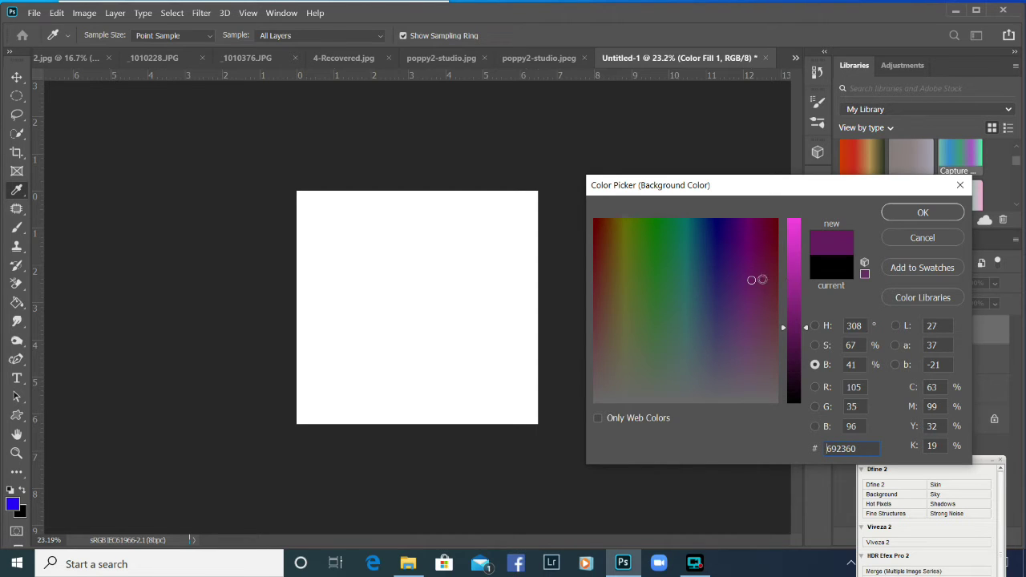
pyautogui.click(796, 228)
pyautogui.click(922, 213)
# Step: Reduce the daisy brush size to 600 px
pyautogui.press('[')
pyautogui.press('[')
pyautogui.press('[')
pyautogui.press('[')
pyautogui.press('[')
pyautogui.press('[')
pyautogui.press('[')
pyautogui.press('[')
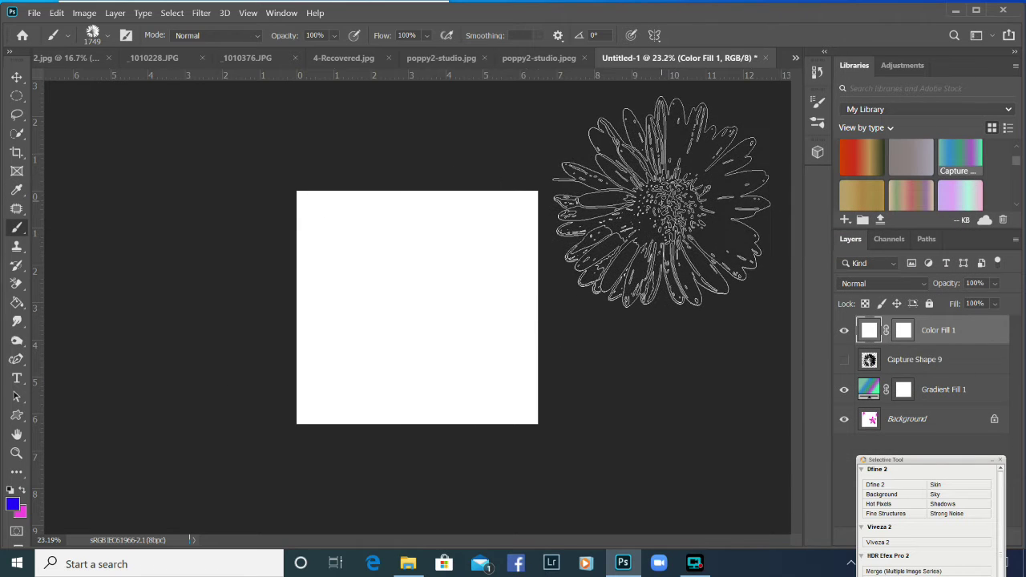
pyautogui.press('[')
pyautogui.press('[')
pyautogui.press('[')
pyautogui.press('[')
pyautogui.press('[')
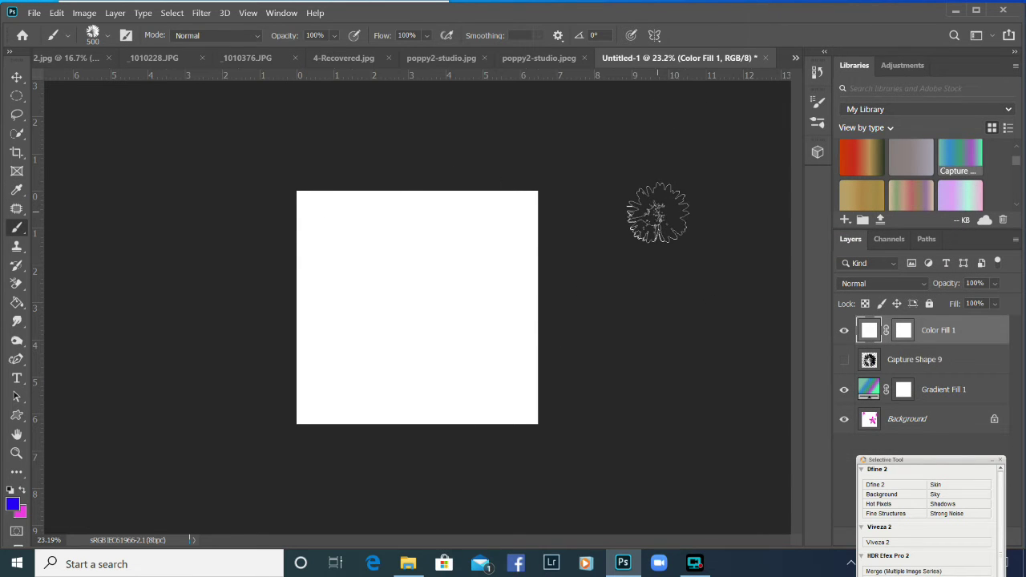
pyautogui.press(']')
pyautogui.press(']')
# Step: Fit the canvas to the screen and set the daisy brush tip's spacing to 145%
pyautogui.click(17, 453)
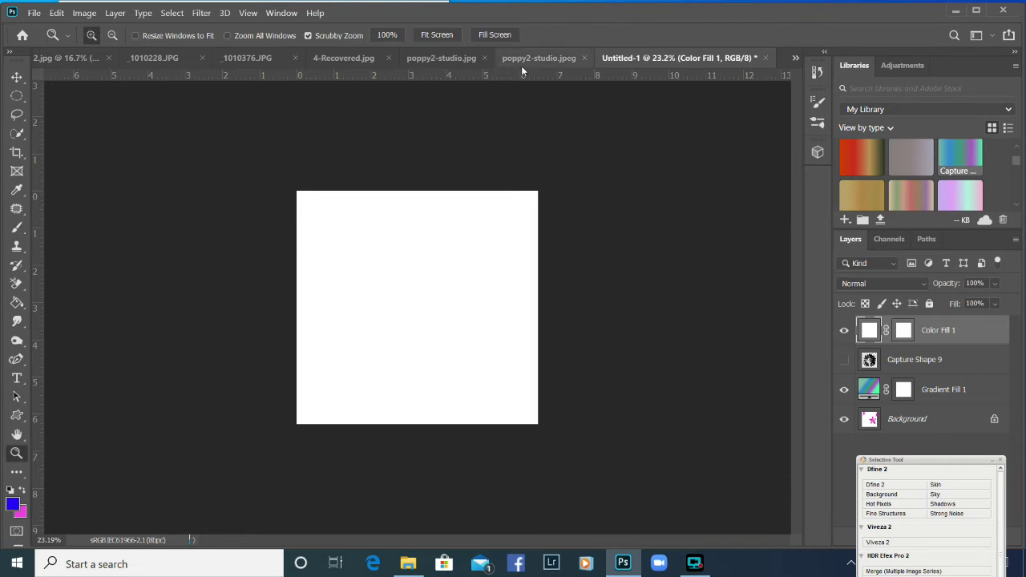
pyautogui.click(437, 34)
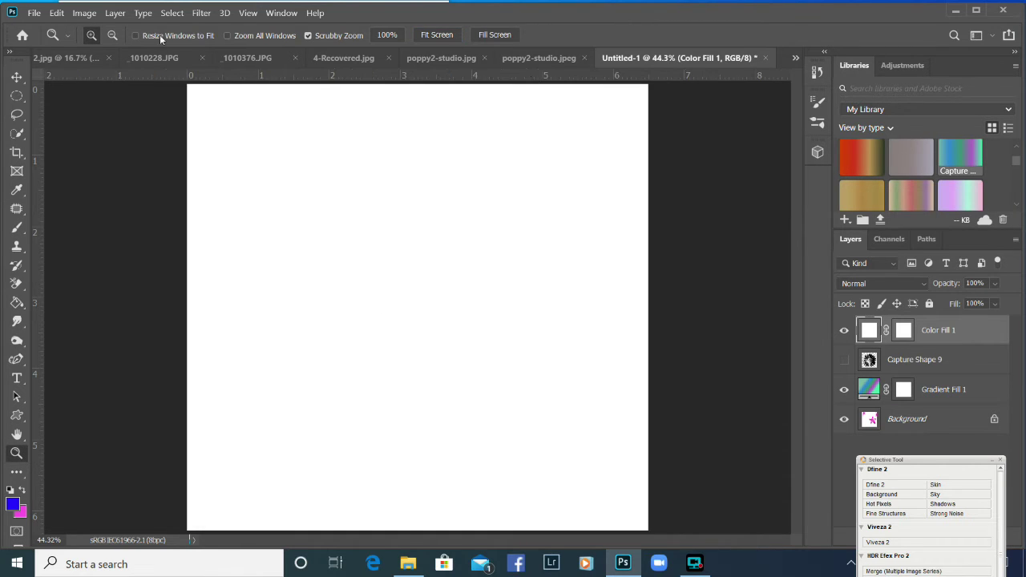
pyautogui.press('b')
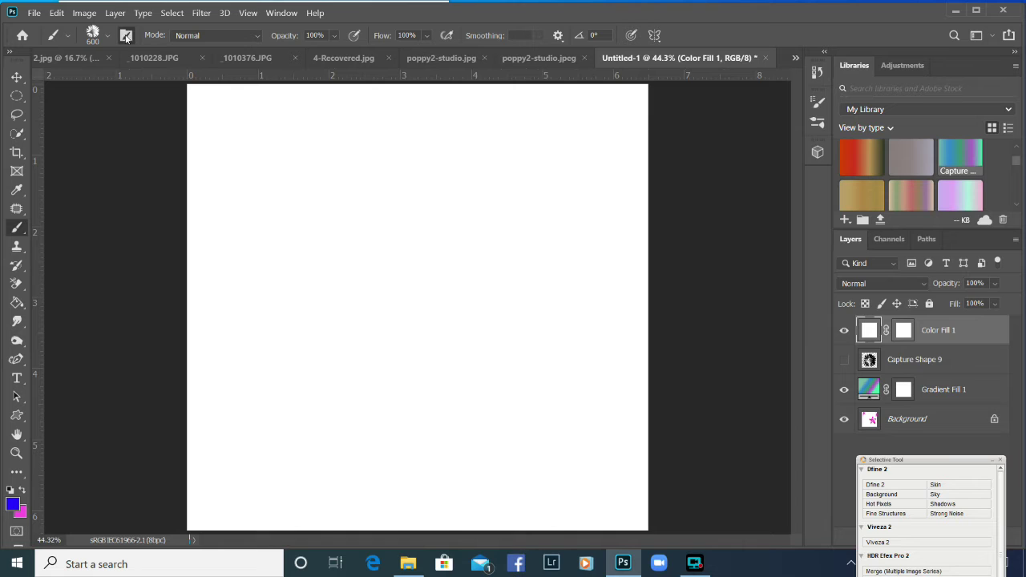
pyautogui.click(129, 35)
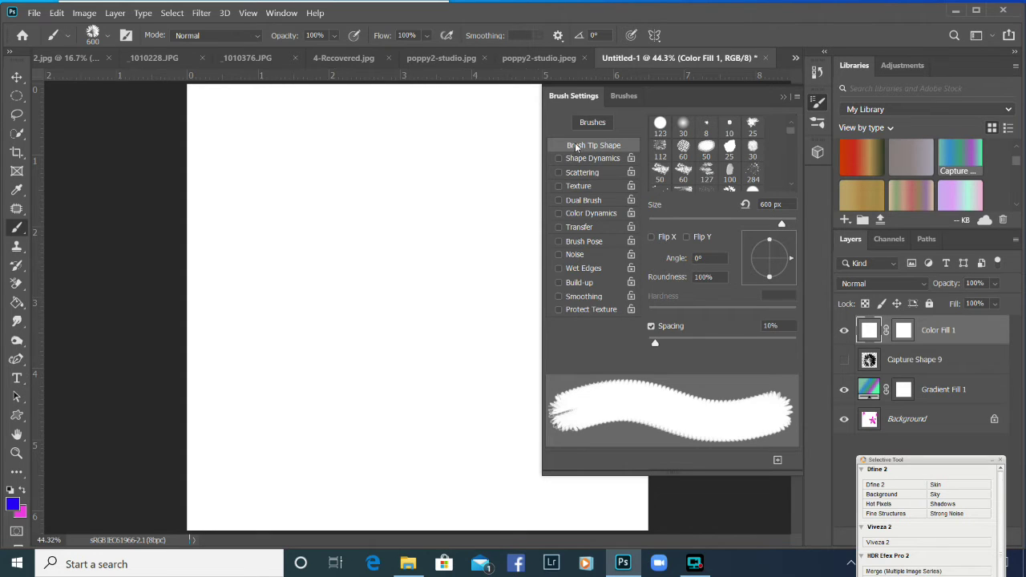
pyautogui.moveTo(655, 345); pyautogui.dragTo(740, 345)
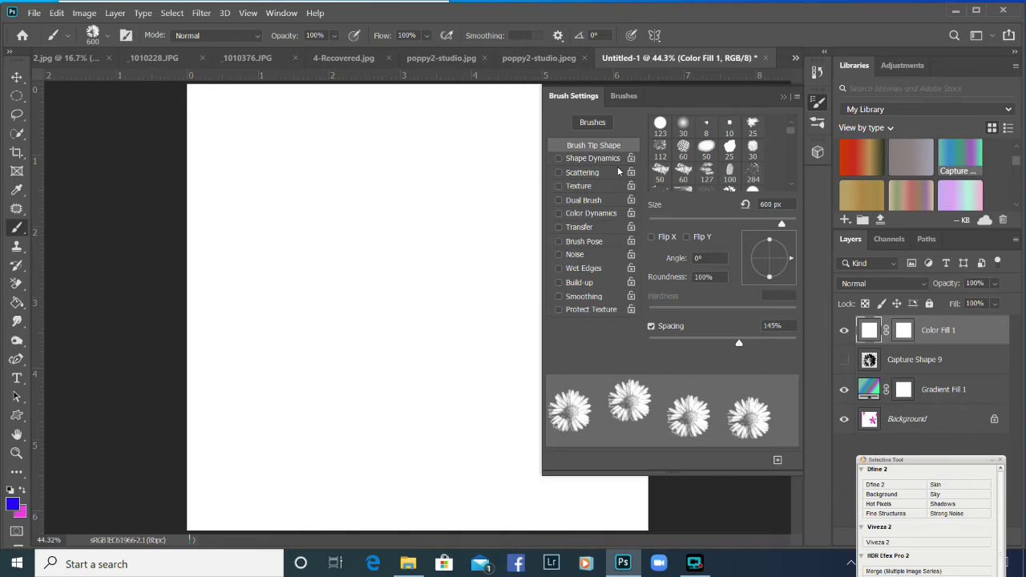
# Step: Enable Shape Dynamics for the daisy brush with 48% size jitter and 5% angle jitter
pyautogui.click(588, 159)
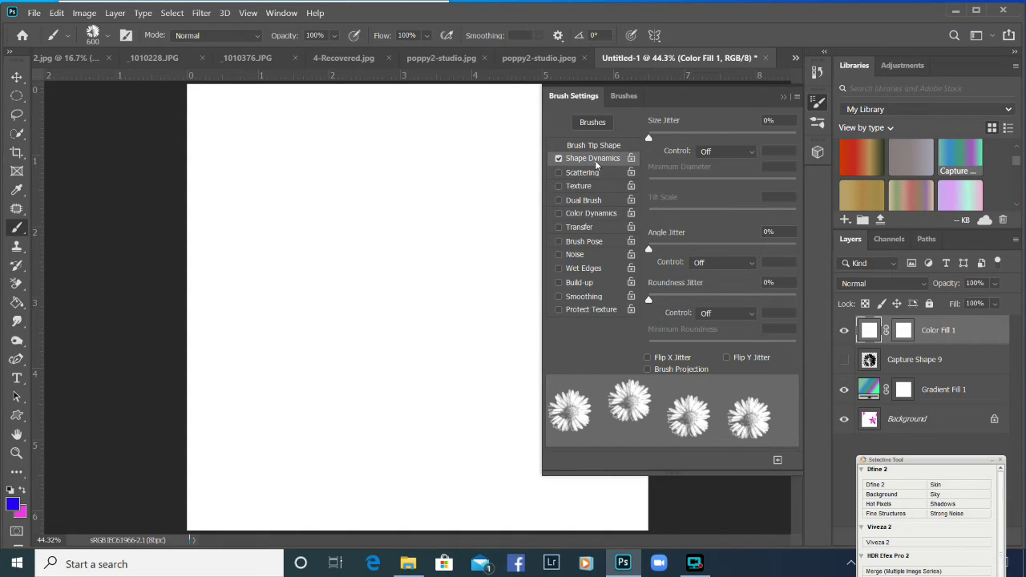
pyautogui.moveTo(649, 139); pyautogui.dragTo(720, 143)
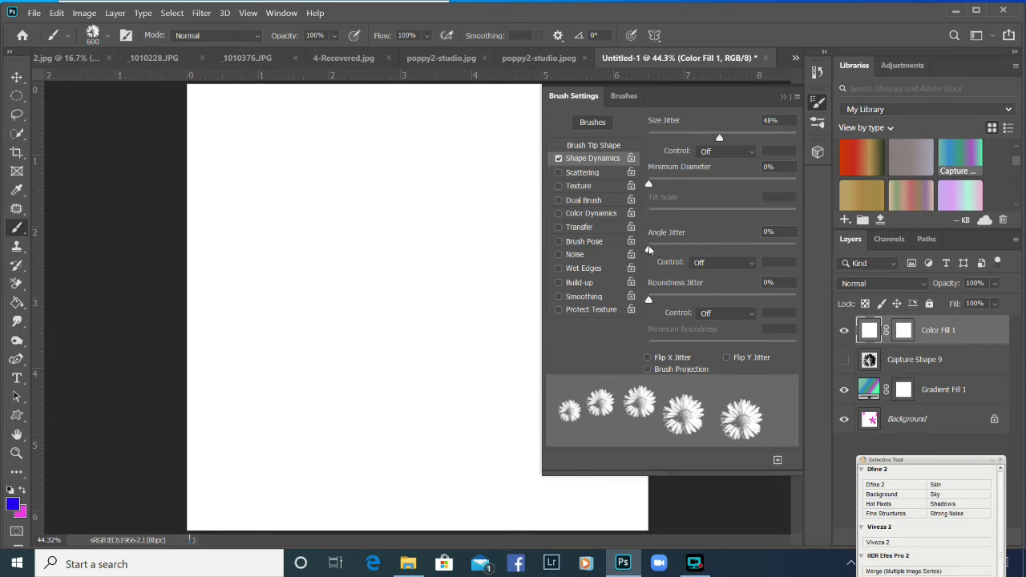
pyautogui.moveTo(649, 249); pyautogui.dragTo(659, 252)
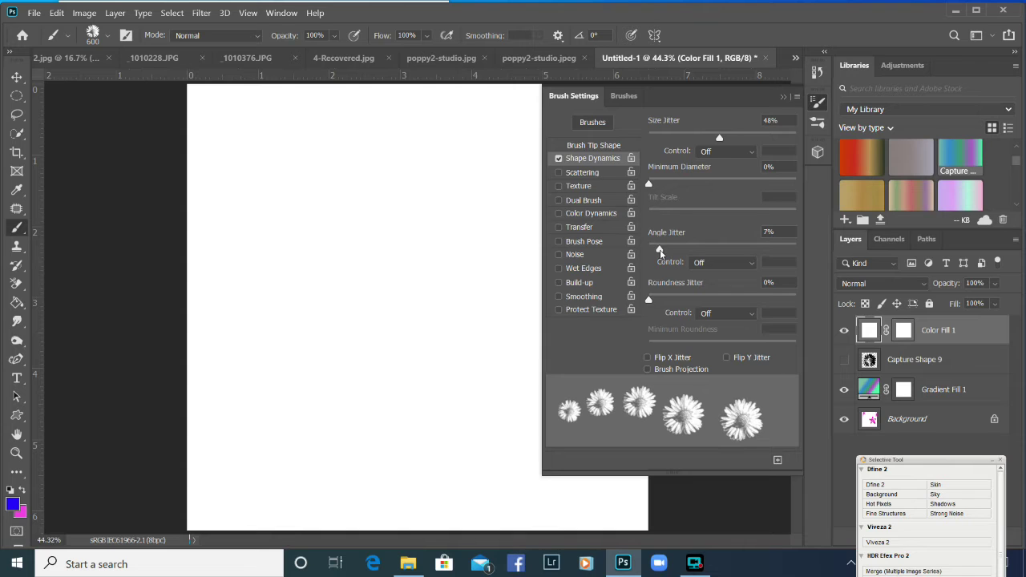
pyautogui.moveTo(661, 249); pyautogui.dragTo(657, 250)
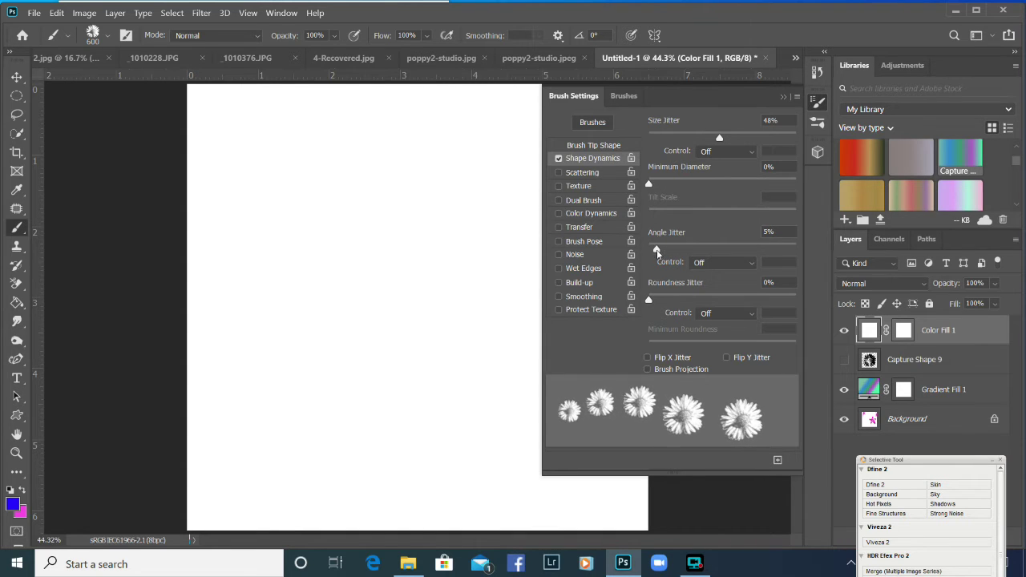
# Step: Enable Scattering at 69% on both axes and turn on Color Dynamics for the daisy brush
pyautogui.click(582, 173)
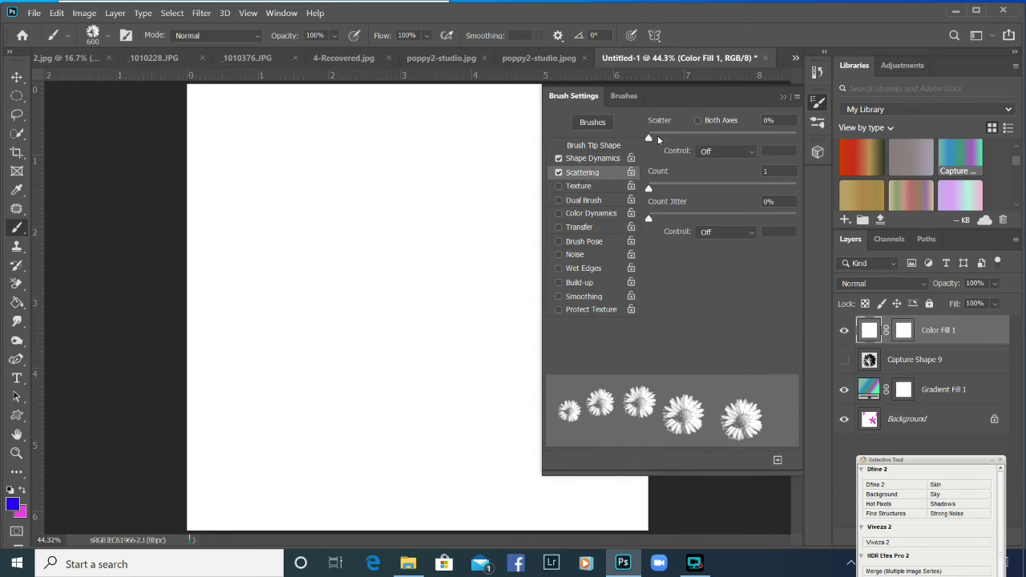
pyautogui.moveTo(650, 138)
pyautogui.mouseDown()
pyautogui.moveTo(679, 139)
pyautogui.moveTo(657, 142)
pyautogui.mouseUp()
pyautogui.click(698, 121)
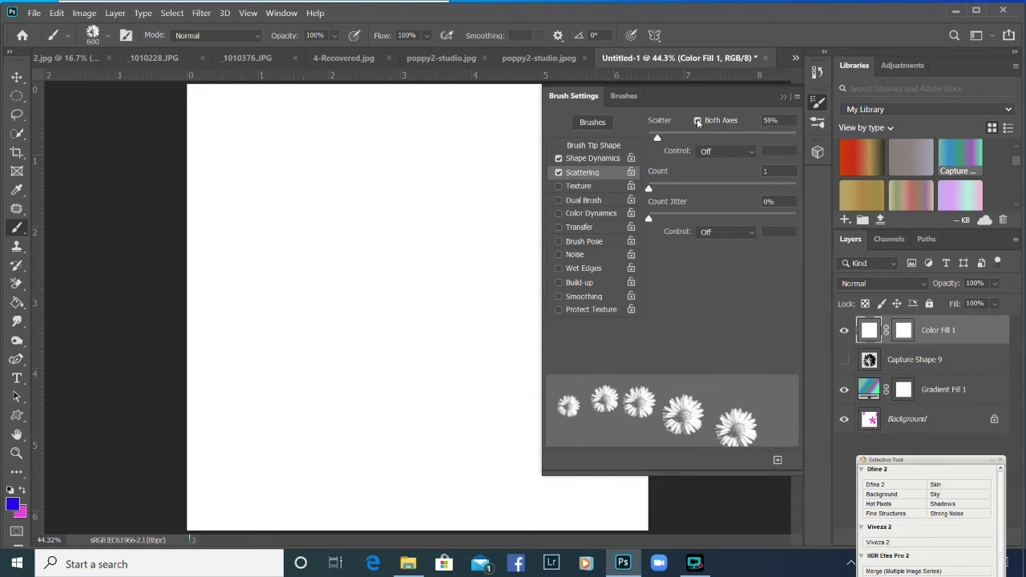
pyautogui.moveTo(659, 135); pyautogui.dragTo(659, 138)
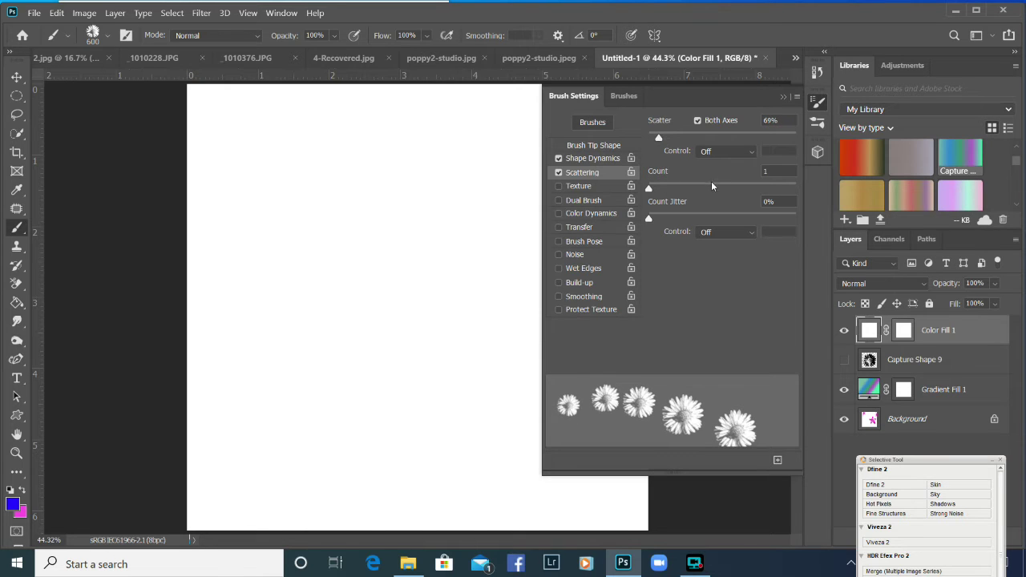
pyautogui.click(590, 213)
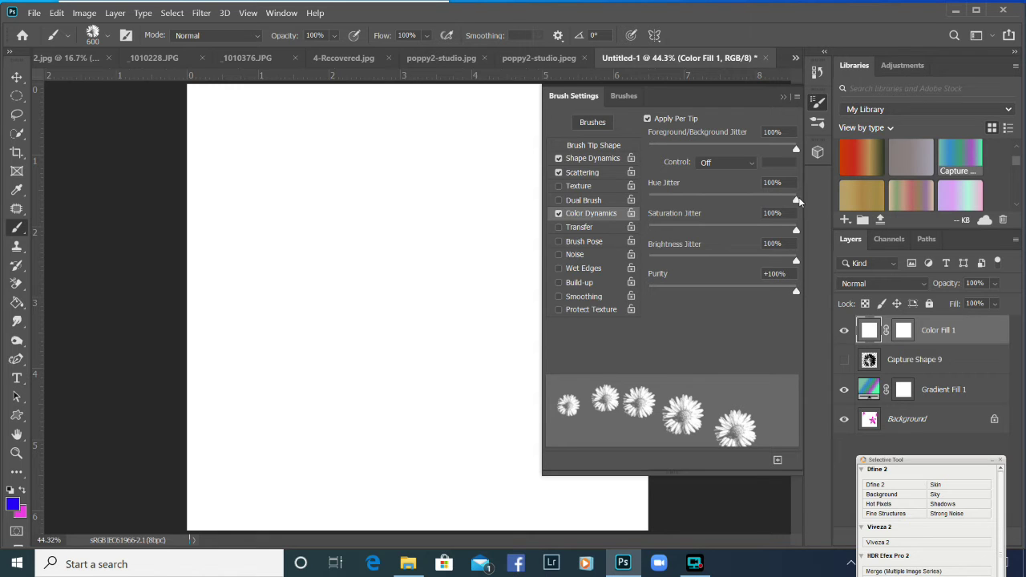
pyautogui.press('F5')
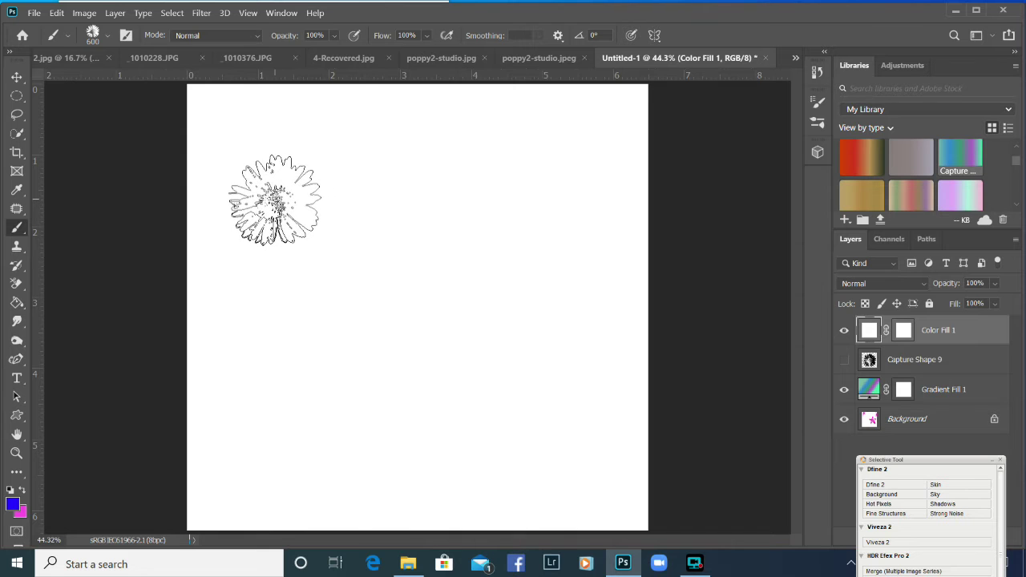
# Step: Paint daisies all over the Color Fill 1 layer with one long winding stroke, filling the white gaps with single stamps
pyautogui.moveTo(251, 151)
pyautogui.mouseDown()
pyautogui.moveTo(307, 158)
pyautogui.moveTo(306, 241)
pyautogui.moveTo(330, 277)
pyautogui.moveTo(426, 176)
pyautogui.moveTo(500, 196)
pyautogui.moveTo(486, 273)
pyautogui.moveTo(519, 369)
pyautogui.moveTo(327, 413)
pyautogui.moveTo(306, 446)
pyautogui.moveTo(503, 461)
pyautogui.moveTo(555, 377)
pyautogui.moveTo(588, 181)
pyautogui.moveTo(604, 165)
pyautogui.moveTo(634, 461)
pyautogui.mouseUp()
pyautogui.click(254, 318)
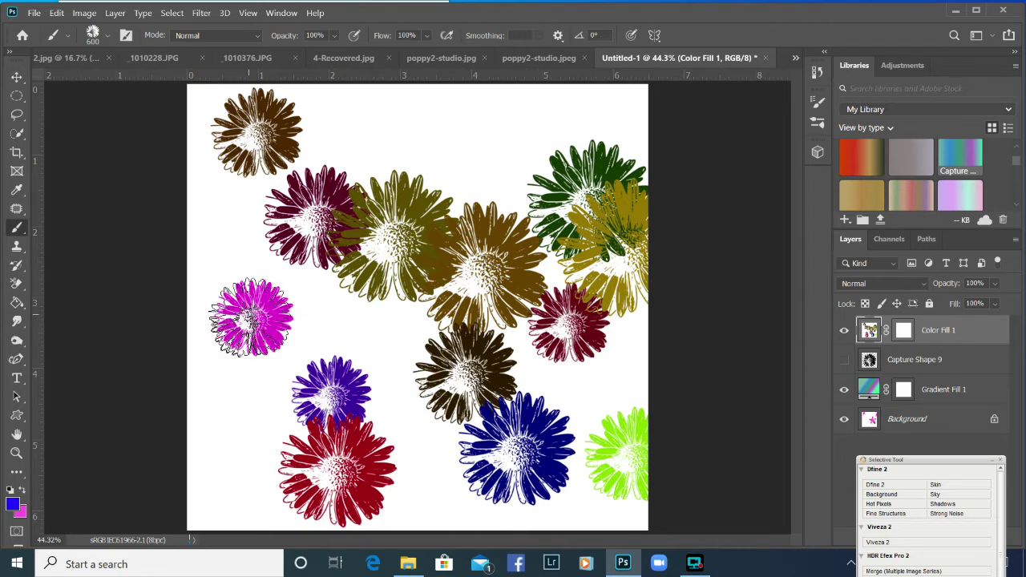
pyautogui.click(261, 406)
pyautogui.click(361, 333)
pyautogui.click(409, 469)
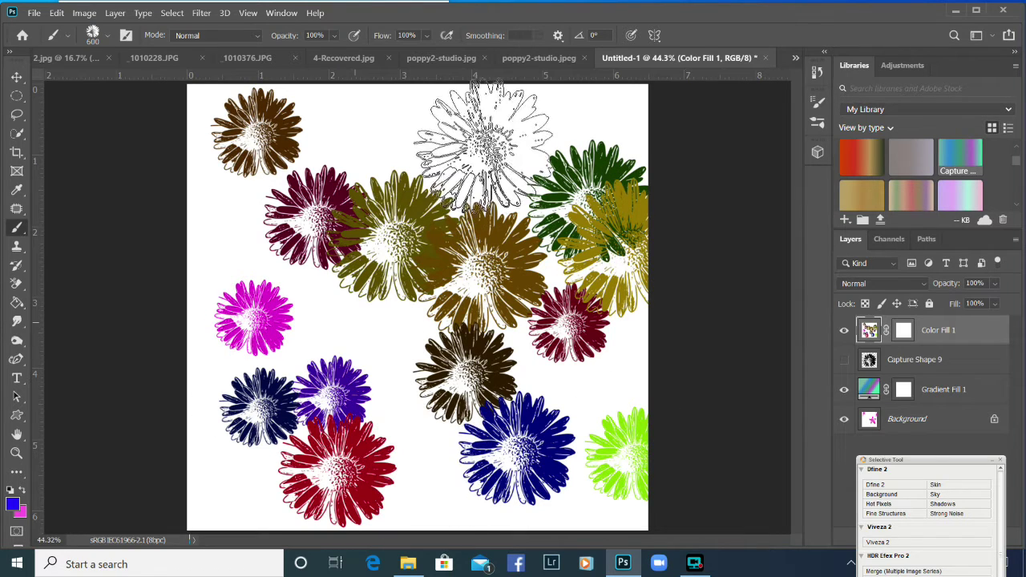
pyautogui.click(518, 147)
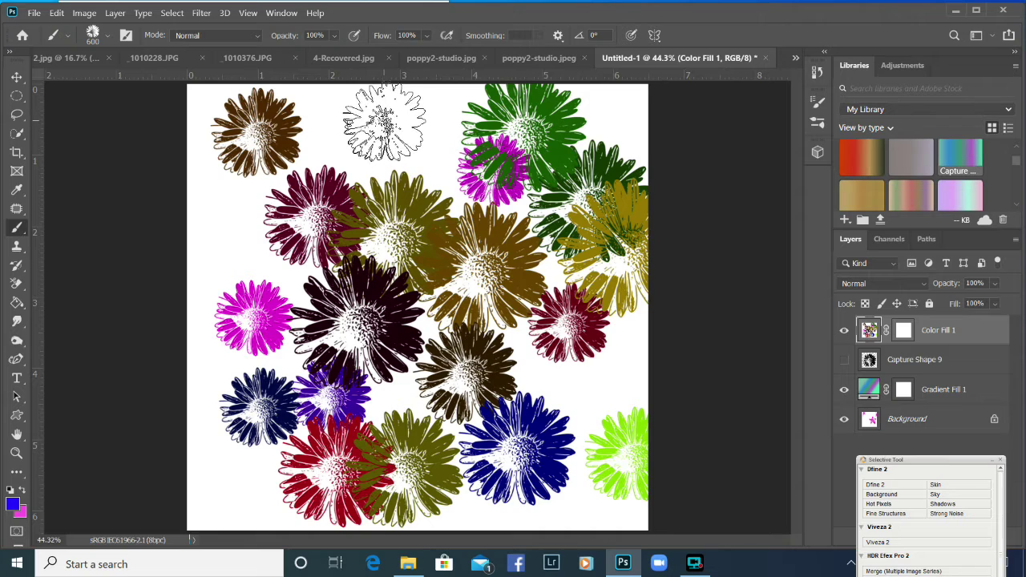
pyautogui.click(353, 132)
pyautogui.click(433, 172)
pyautogui.click(255, 183)
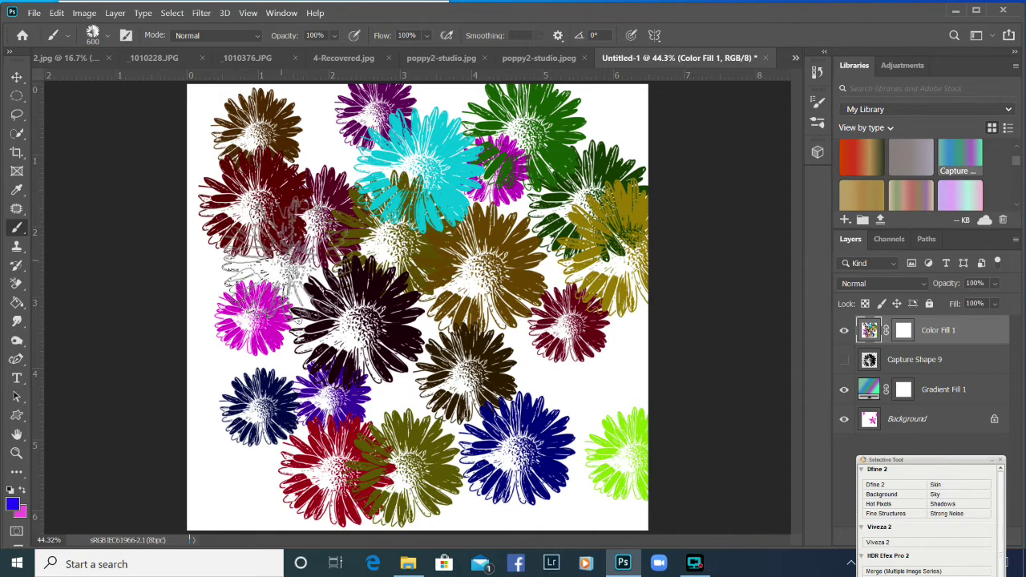
pyautogui.click(267, 245)
pyautogui.click(258, 491)
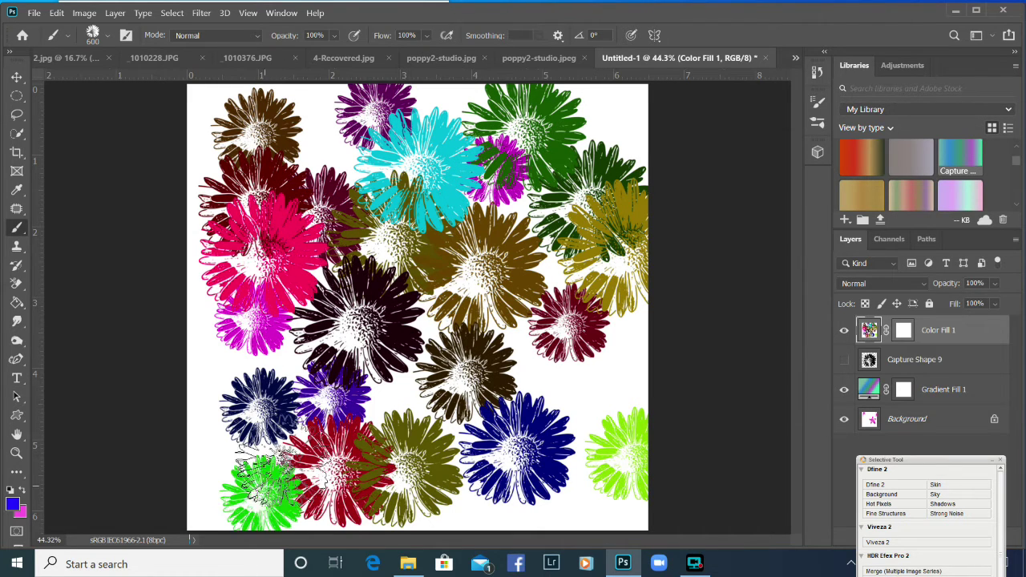
pyautogui.click(231, 379)
pyautogui.click(577, 367)
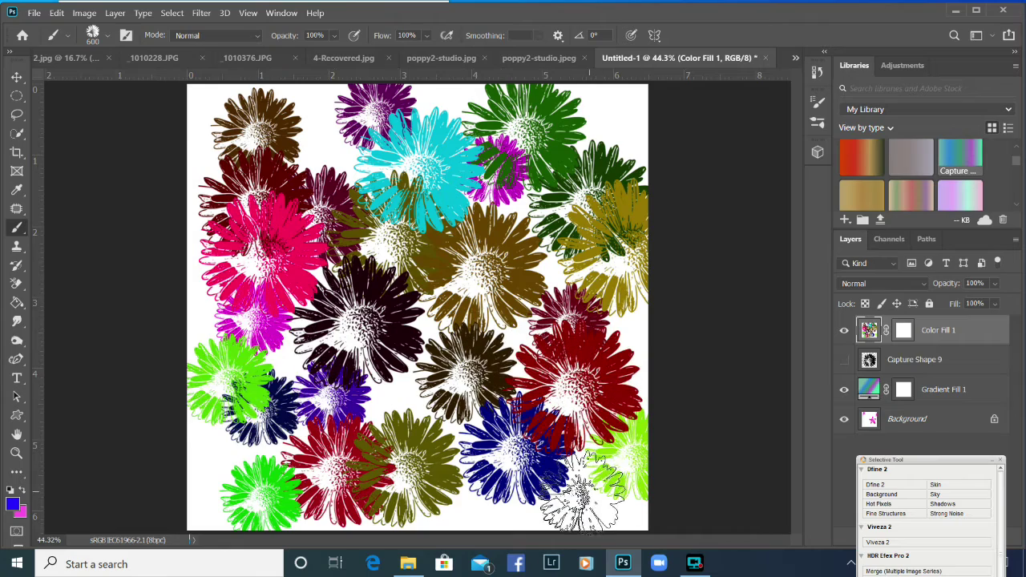
pyautogui.click(574, 502)
pyautogui.click(500, 478)
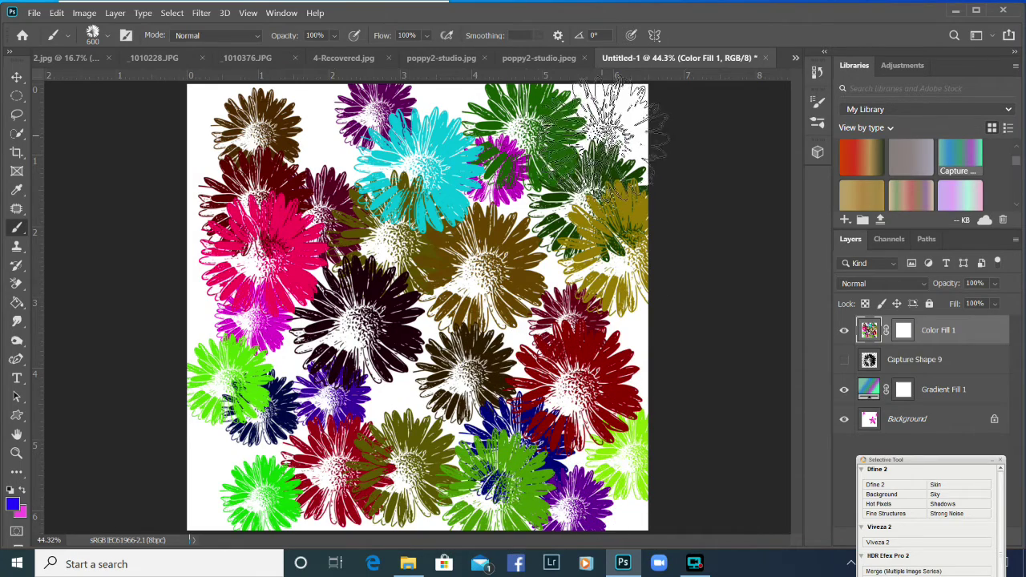
pyautogui.click(600, 133)
pyautogui.click(353, 165)
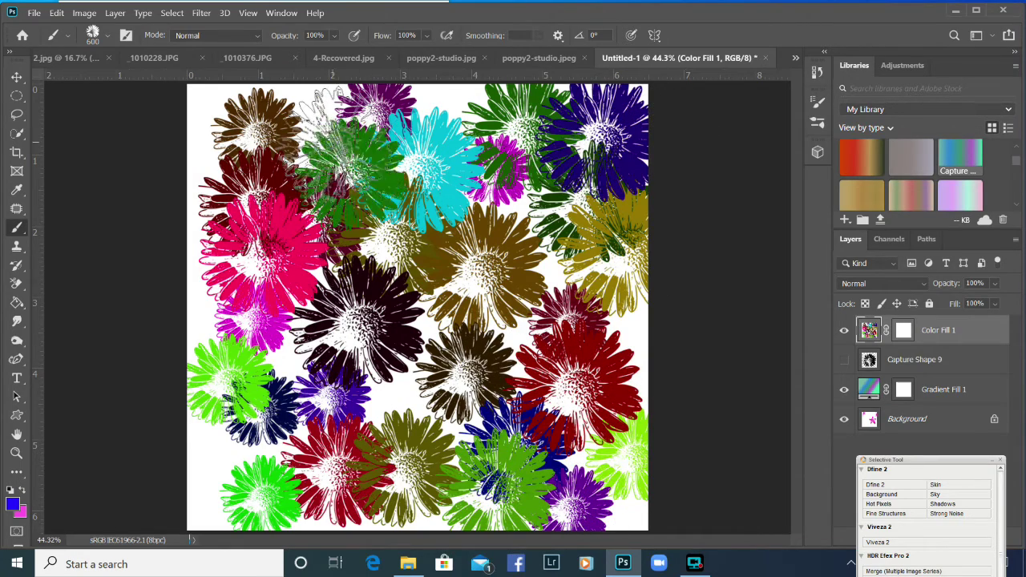
pyautogui.click(322, 101)
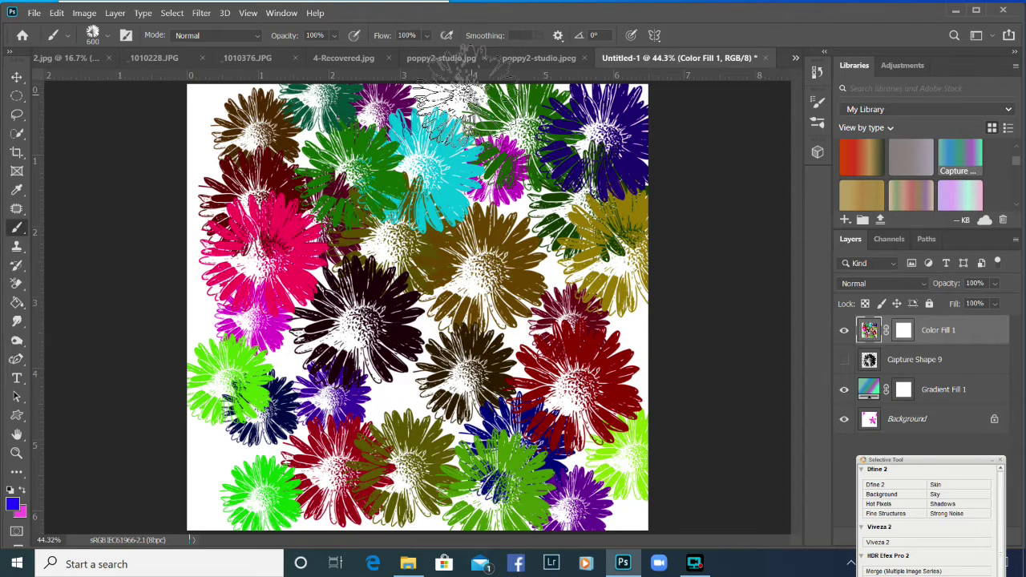
pyautogui.click(469, 112)
pyautogui.click(646, 319)
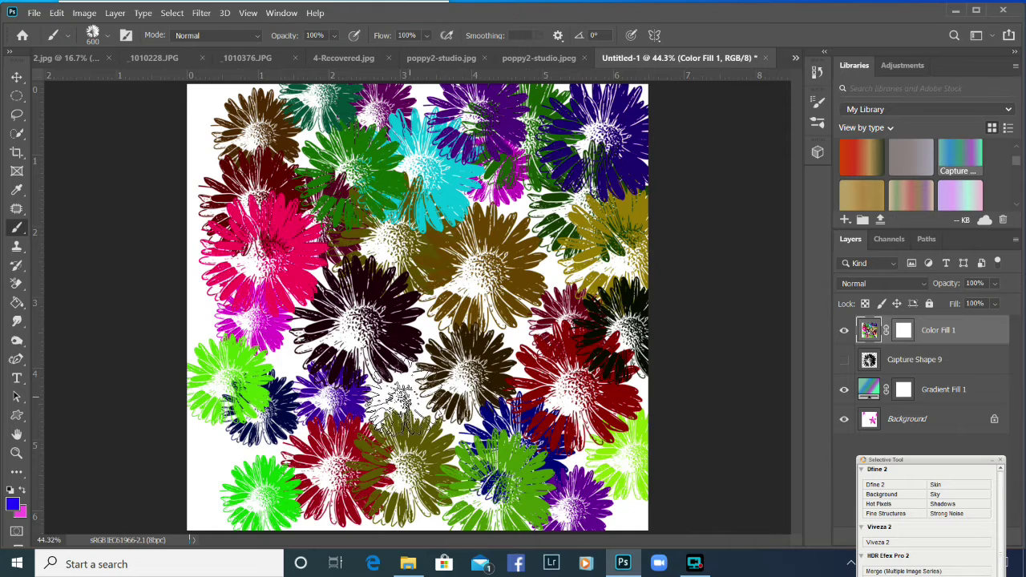
pyautogui.click(422, 398)
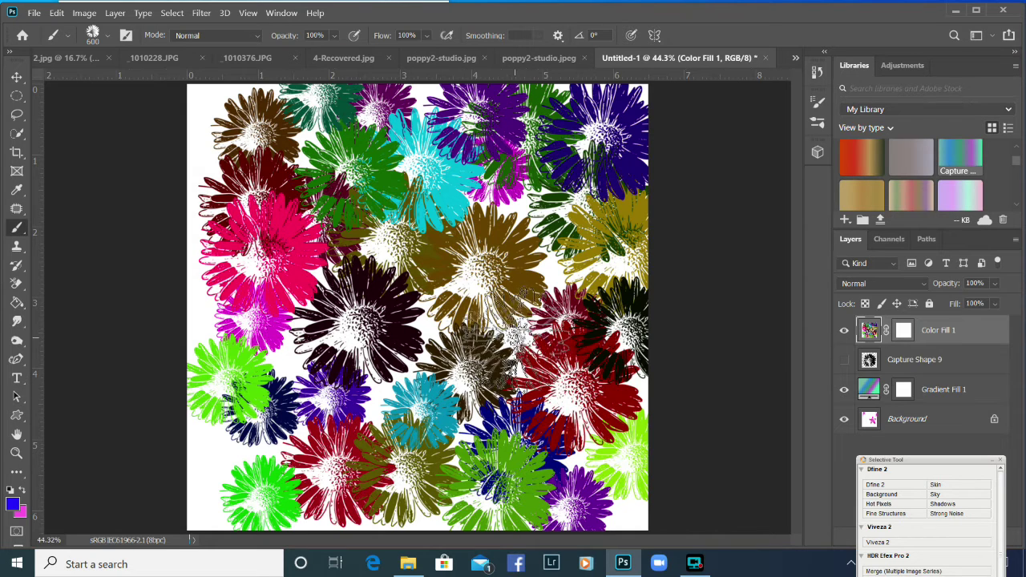
pyautogui.click(511, 336)
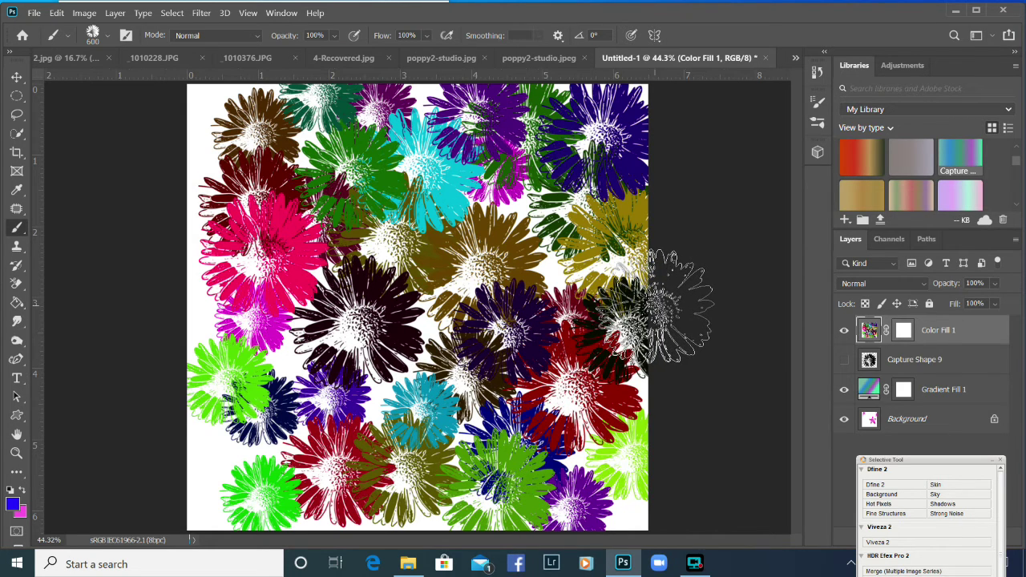
pyautogui.click(223, 472)
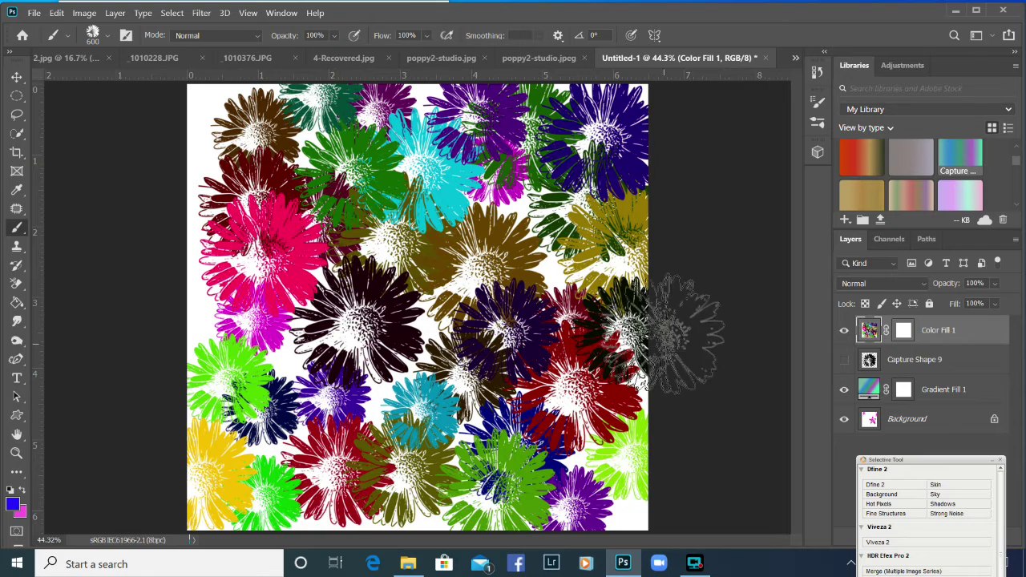
pyautogui.click(547, 183)
pyautogui.click(561, 244)
pyautogui.click(625, 505)
pyautogui.click(240, 145)
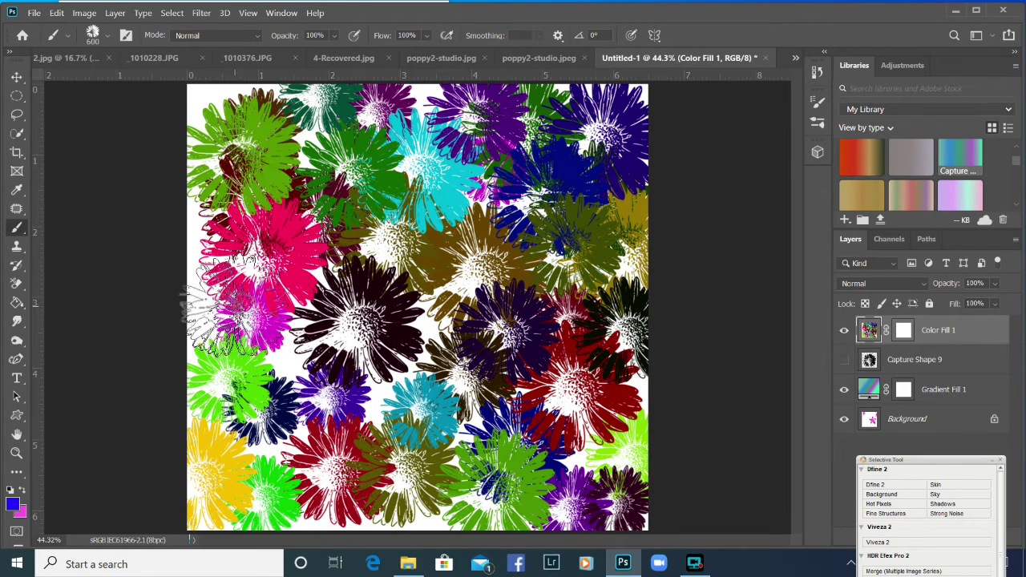
pyautogui.click(228, 301)
pyautogui.click(319, 361)
pyautogui.click(439, 333)
pyautogui.click(425, 117)
pyautogui.click(227, 92)
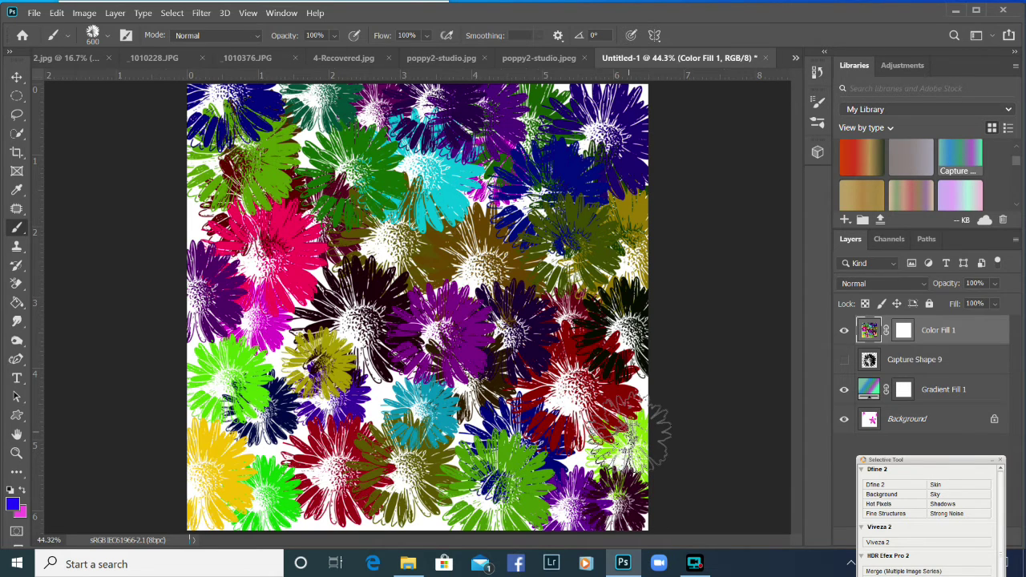
# Step: Flatten the image into a single Background layer, discarding the hidden Capture Shape 9 layer
pyautogui.rightClick(930, 328)
pyautogui.click(813, 452)
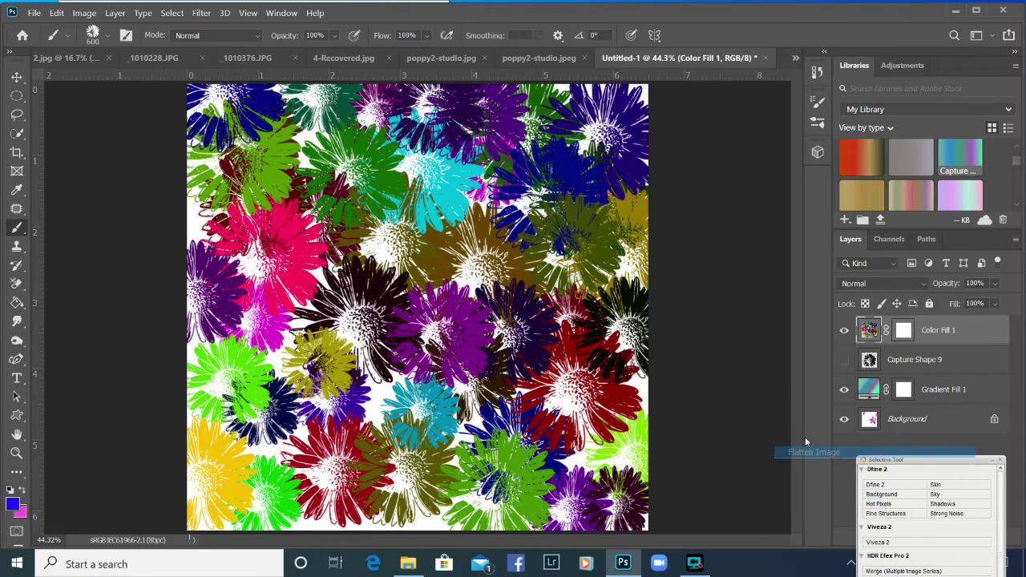
pyautogui.press('Return')
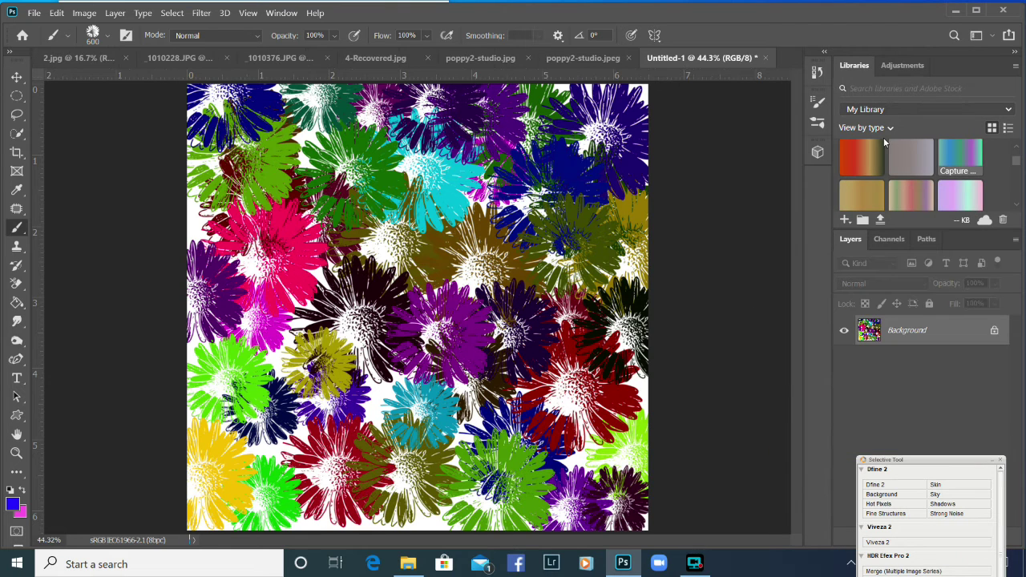
# Step: Create a pattern from the flower image with scale 0.8, rotation -18 and the fourth pattern geometry
pyautogui.click(844, 219)
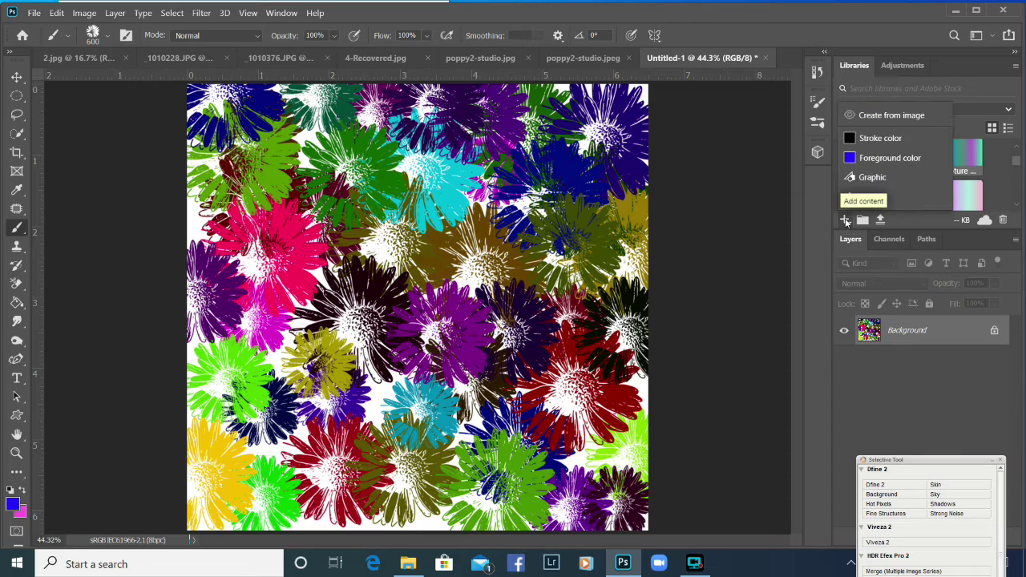
pyautogui.click(876, 116)
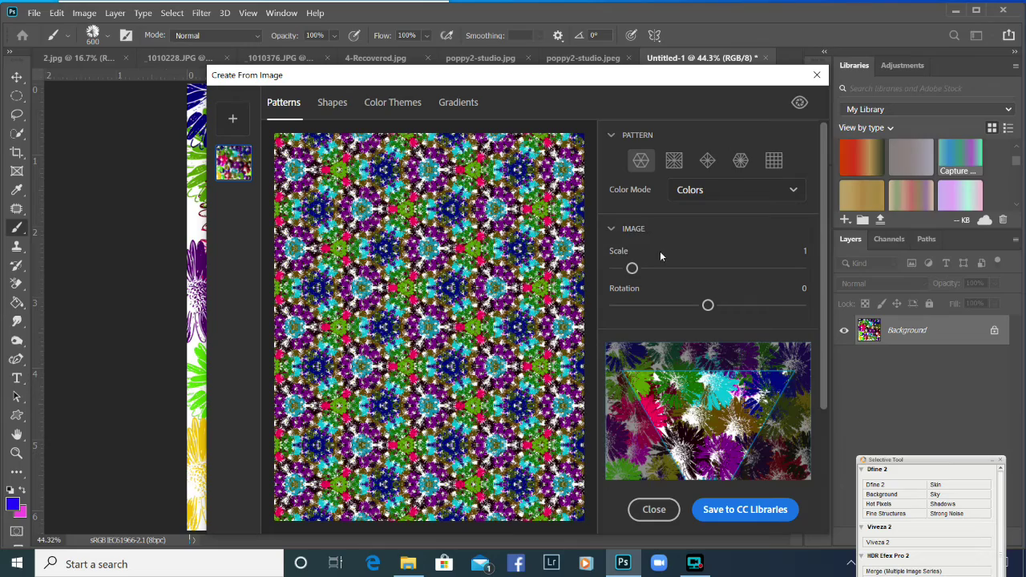
pyautogui.moveTo(632, 268)
pyautogui.mouseDown()
pyautogui.moveTo(650, 269)
pyautogui.moveTo(627, 269)
pyautogui.mouseUp()
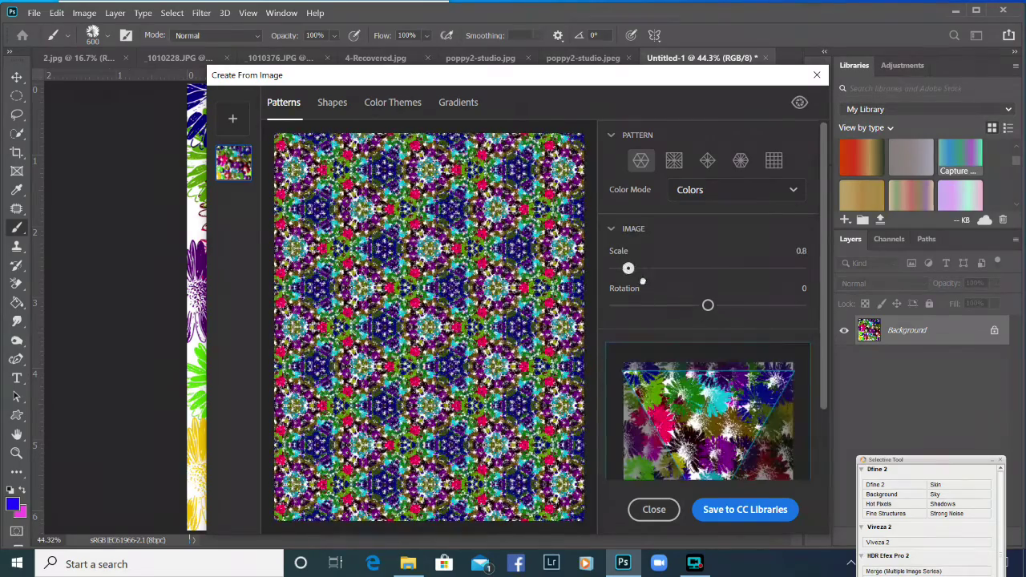
pyautogui.moveTo(708, 304)
pyautogui.mouseDown()
pyautogui.moveTo(746, 305)
pyautogui.moveTo(699, 306)
pyautogui.mouseUp()
pyautogui.click(707, 161)
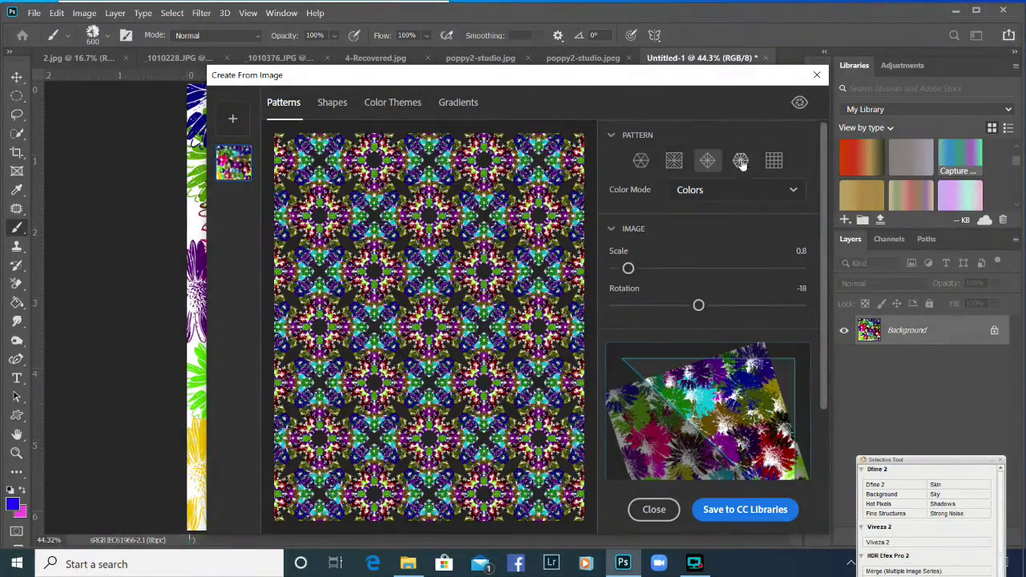
pyautogui.click(738, 164)
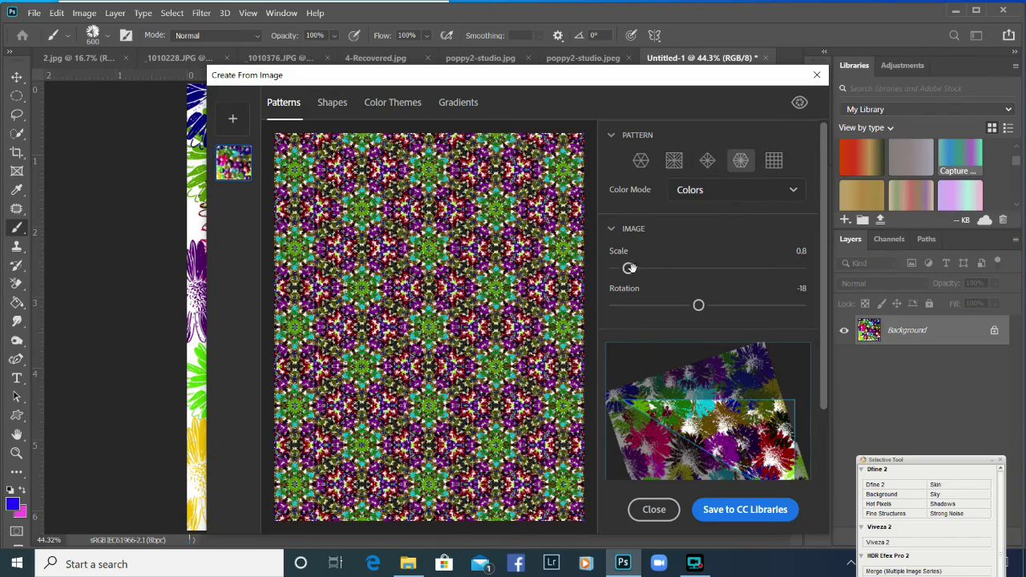
# Step: Scale the pattern image to 2.3, center the brown daisy in the sampling area, and save the pattern to CC Libraries
pyautogui.moveTo(629, 270); pyautogui.dragTo(656, 268)
pyautogui.moveTo(753, 433); pyautogui.dragTo(671, 484)
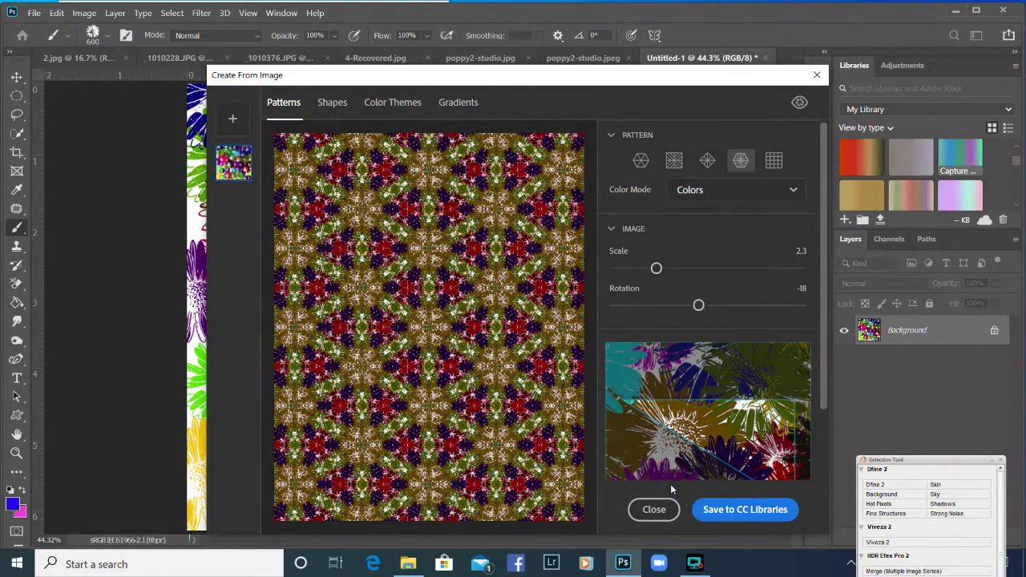
pyautogui.moveTo(744, 433); pyautogui.dragTo(748, 449)
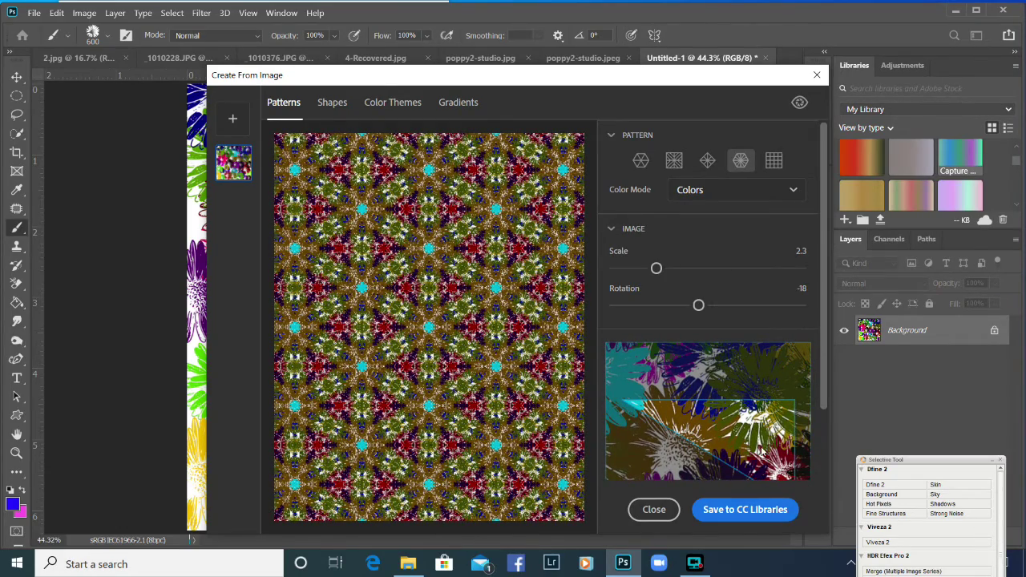
pyautogui.moveTo(760, 438); pyautogui.dragTo(804, 429)
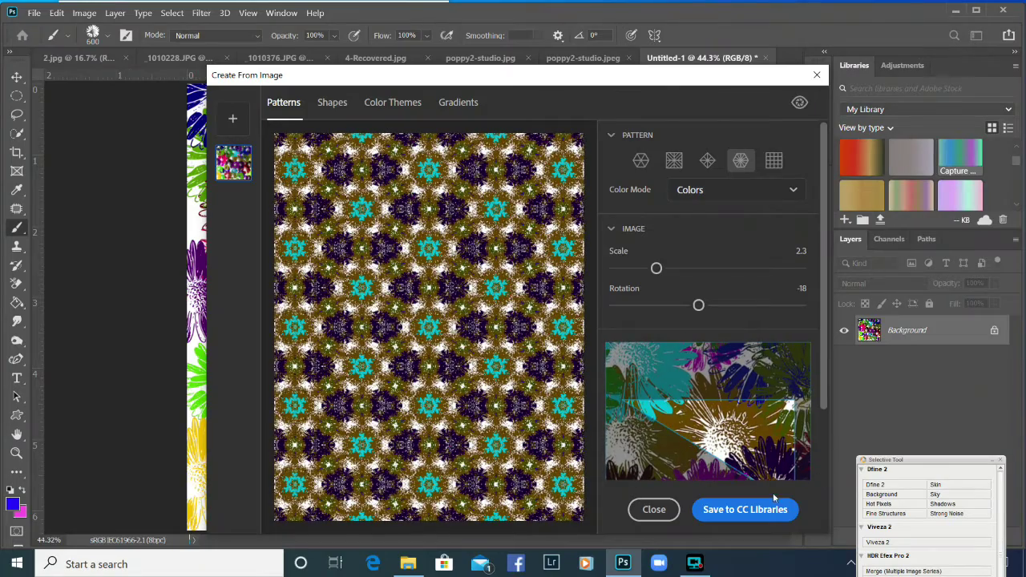
pyautogui.click(748, 515)
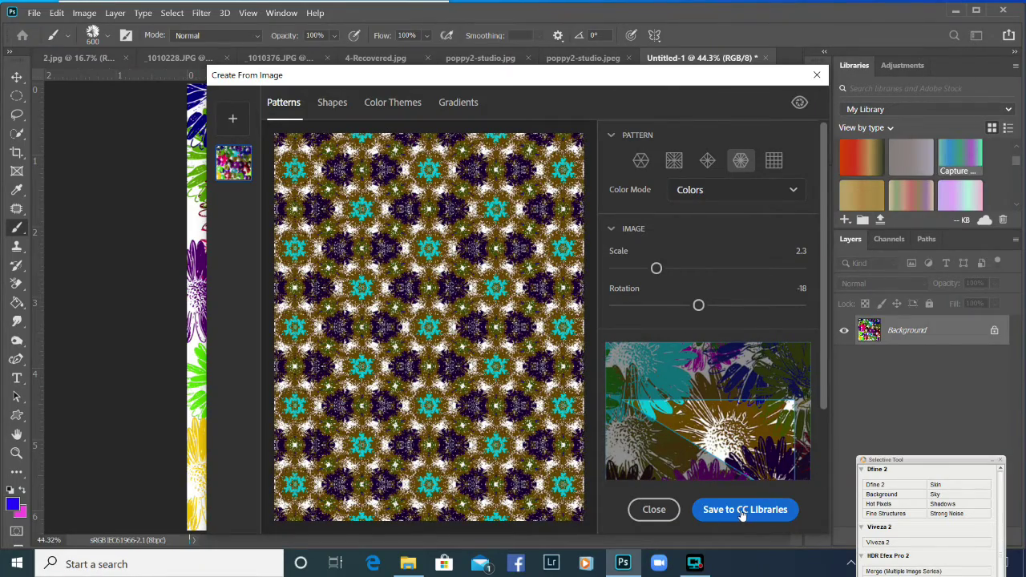
pyautogui.click(653, 509)
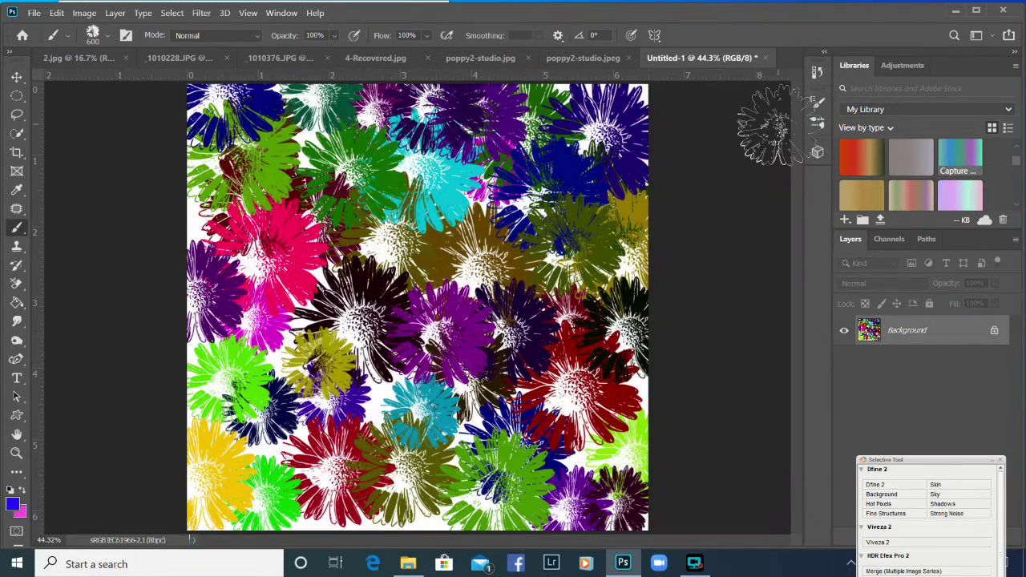
# Step: Close the Untitled-1 flower document and bring up the butterfly photo _1010376.JPG
pyautogui.click(765, 62)
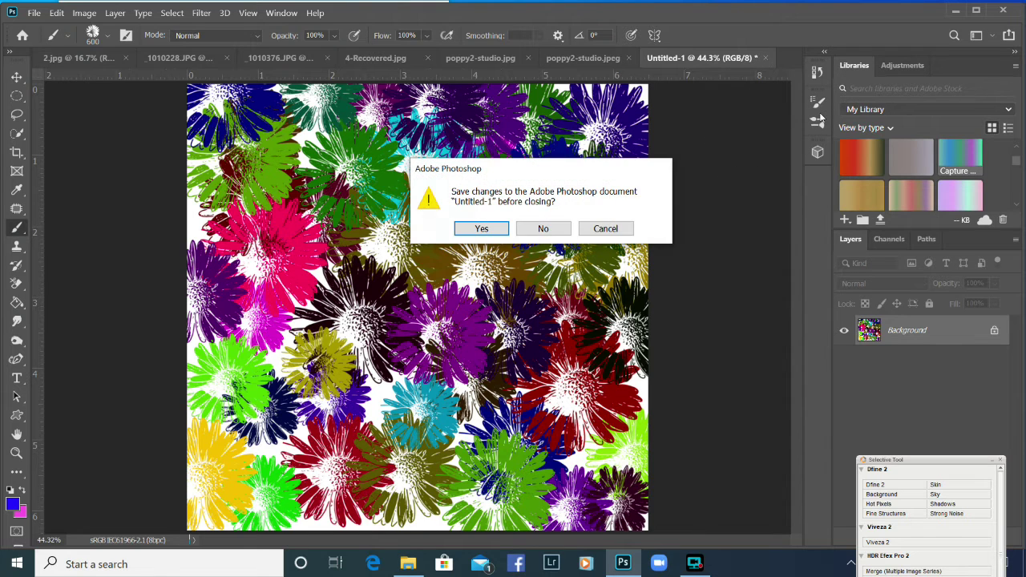
pyautogui.click(605, 229)
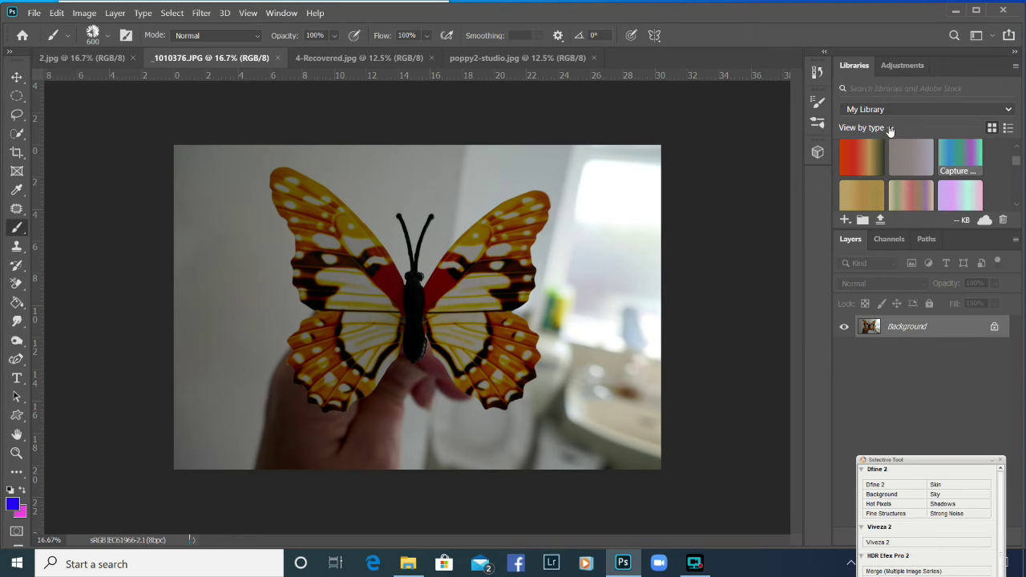
pyautogui.click(844, 219)
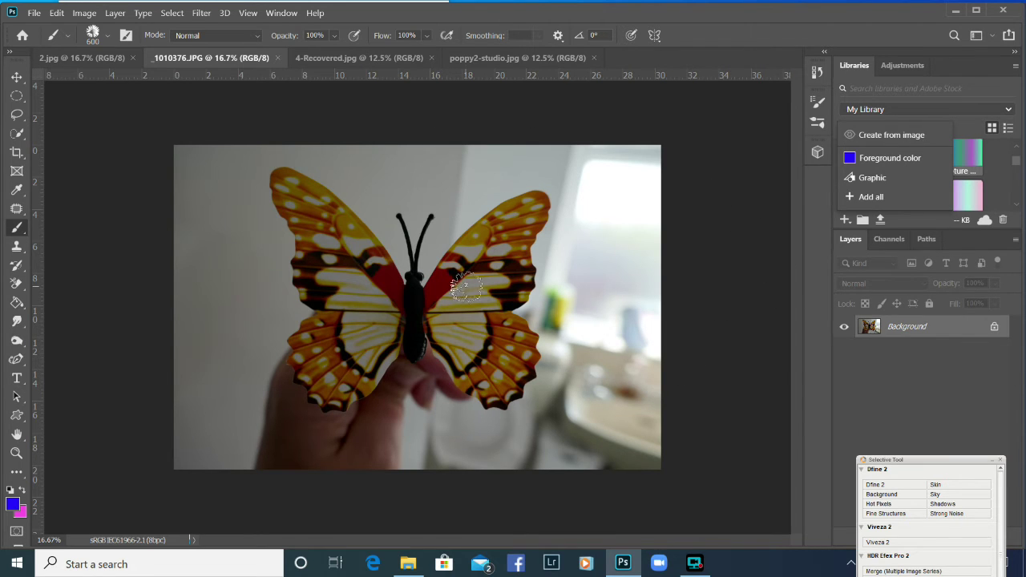
pyautogui.click(57, 13)
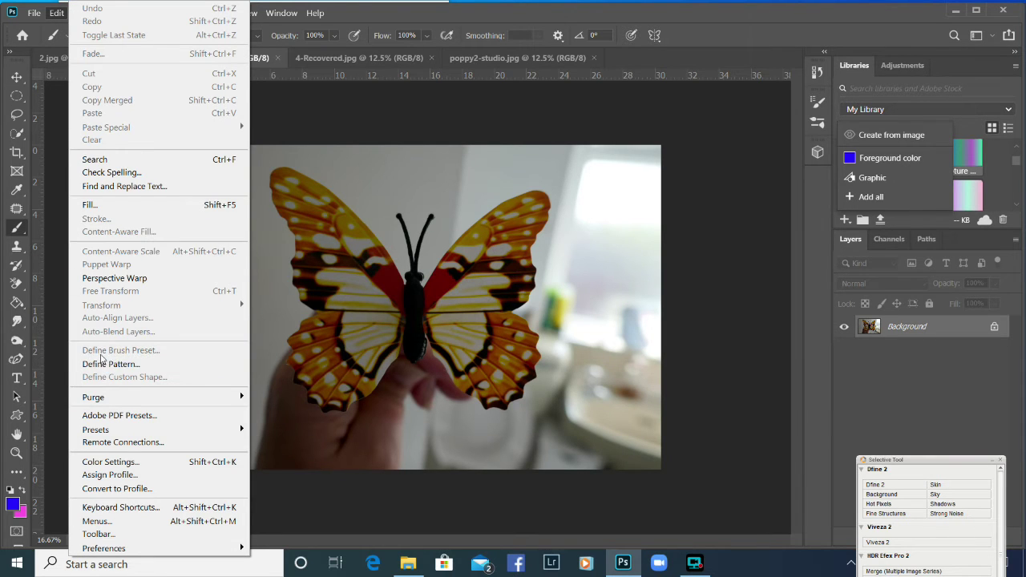
pyautogui.click(736, 231)
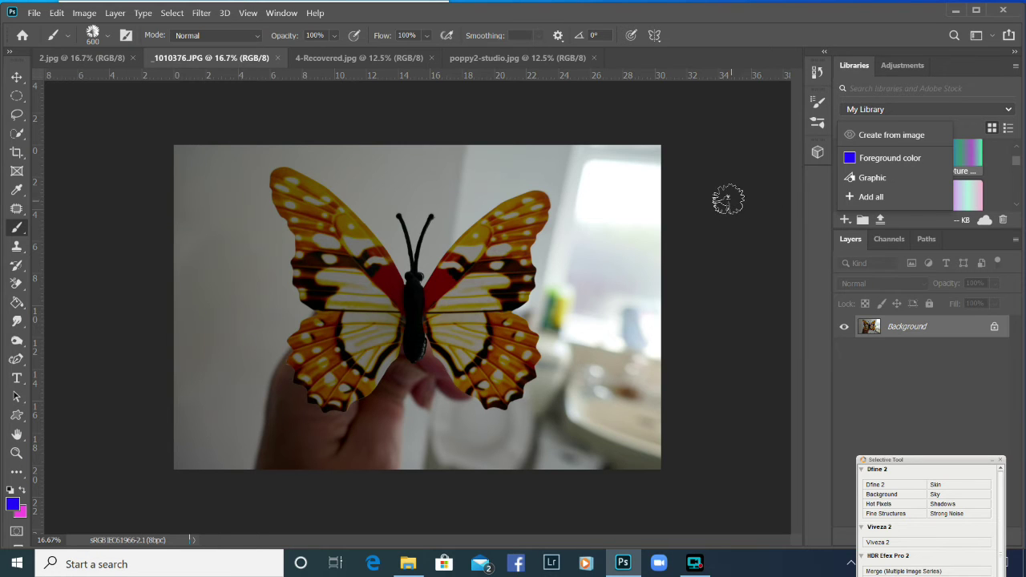
# Step: Close the butterfly photo and 2.jpg, and bring up the ballerina image 4-Recovered.jpg at 12.5% zoom
pyautogui.click(277, 59)
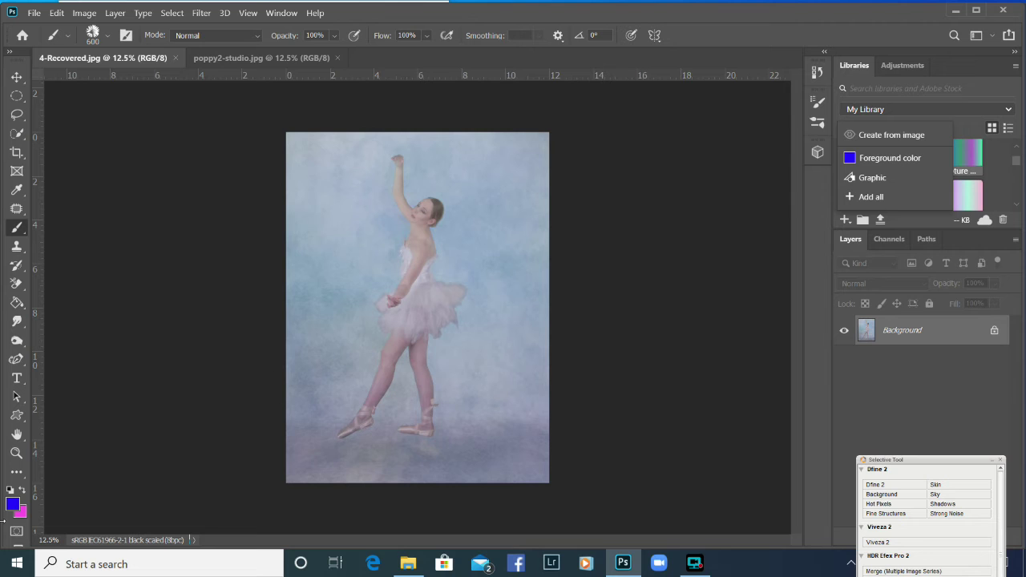
pyautogui.click(18, 456)
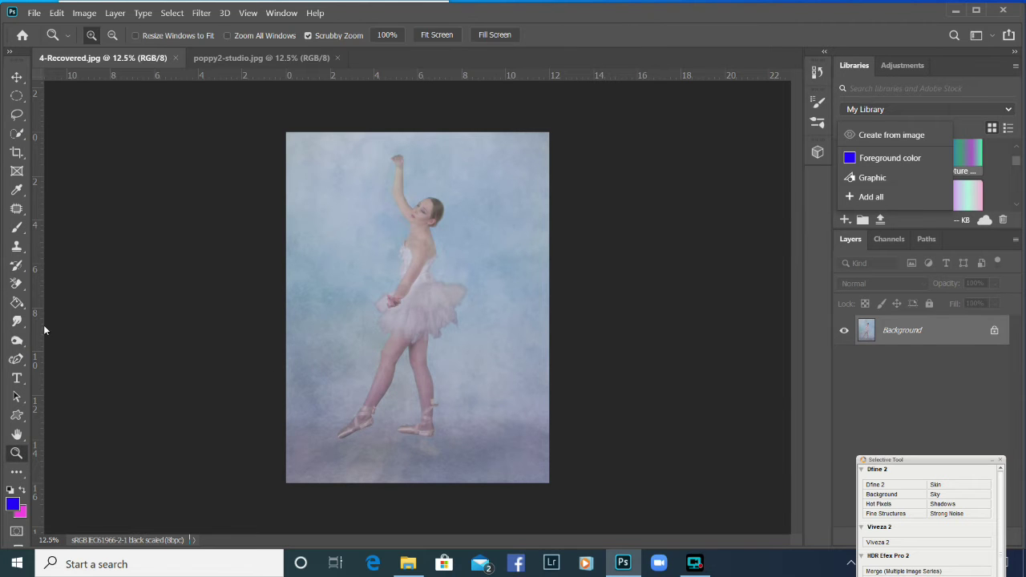
pyautogui.click(411, 280)
pyautogui.moveTo(795, 275)
pyautogui.mouseDown()
pyautogui.moveTo(795, 256)
pyautogui.moveTo(794, 278)
pyautogui.mouseUp()
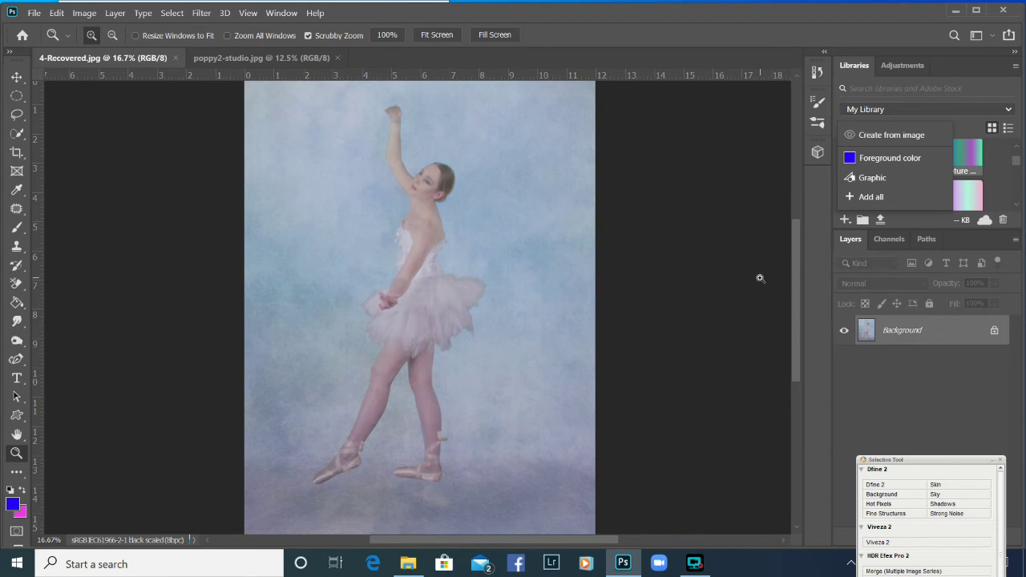
pyautogui.keyDown('alt'); pyautogui.click(764, 302); pyautogui.keyUp('alt')
# Step: Select a narrow vertical strip through the ballerina, from the image's upper edge to its lower edge, with the Rectangular Marquee tool
pyautogui.click(19, 97)
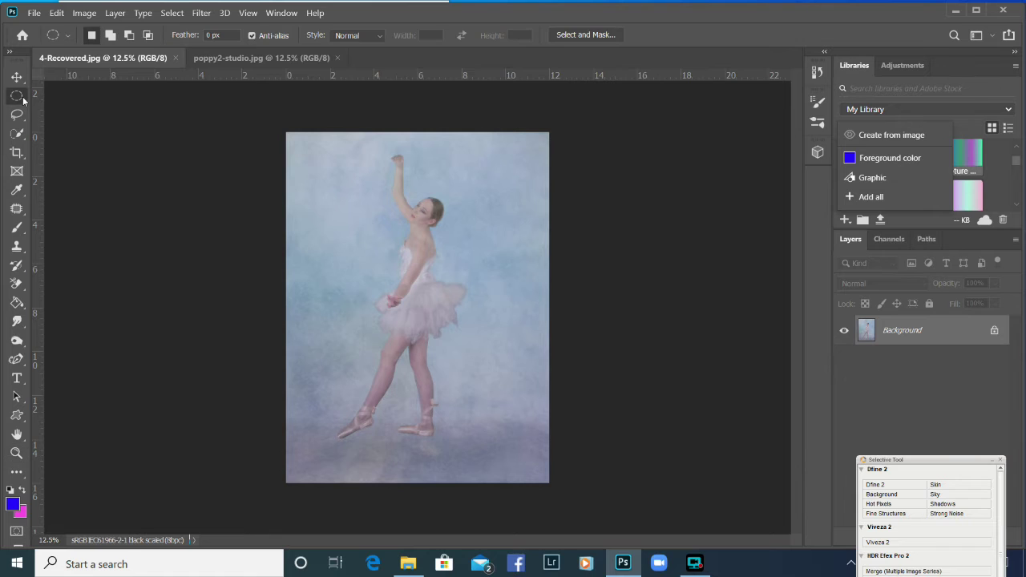
pyautogui.rightClick(23, 100)
pyautogui.click(55, 97)
pyautogui.hotkey('shift', 'alt')
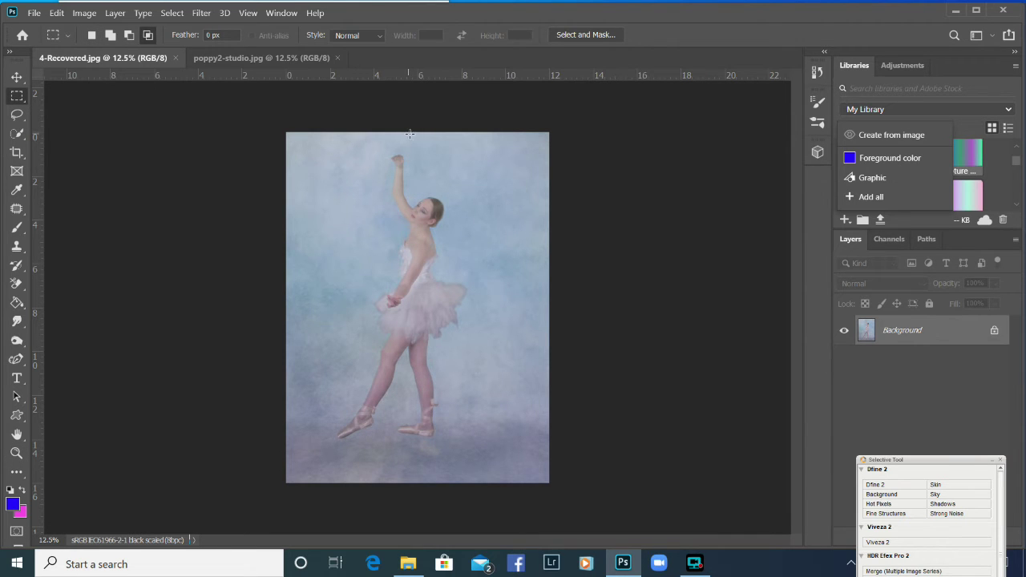
pyautogui.moveTo(436, 181); pyautogui.dragTo(437, 486)
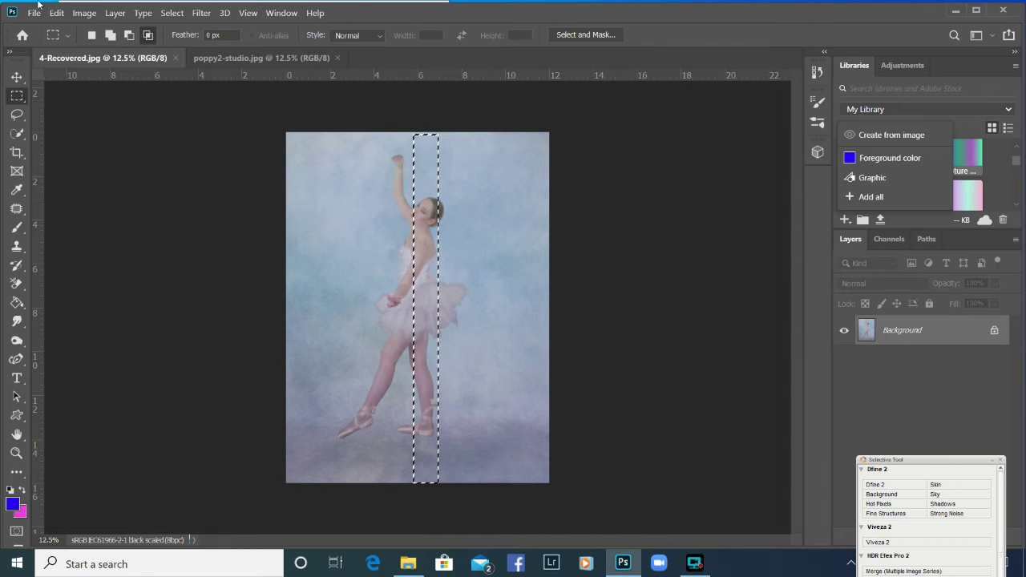
# Step: Copy the selected strip onto its own layer and hide the Background layer
pyautogui.click(57, 13)
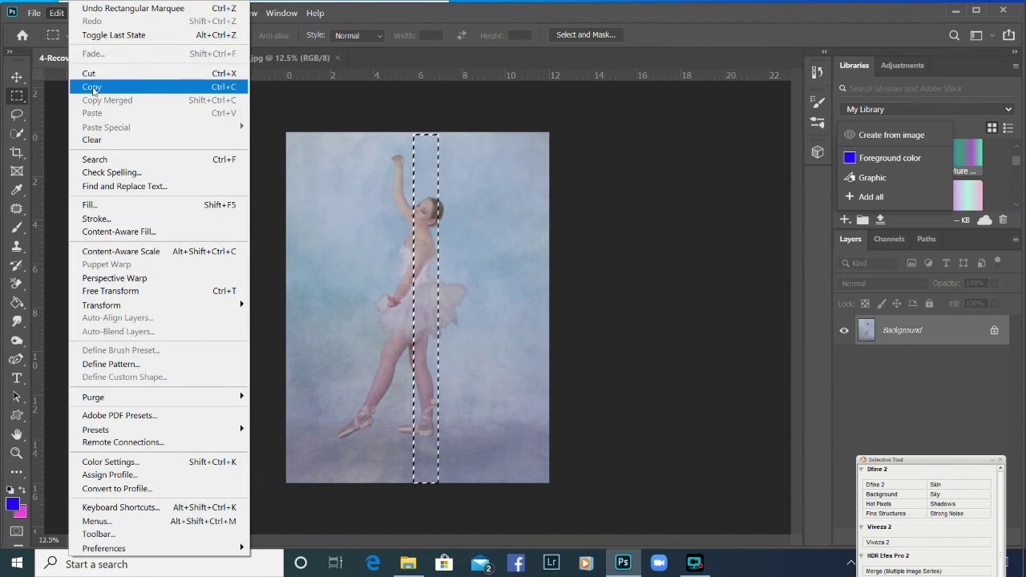
pyautogui.click(92, 88)
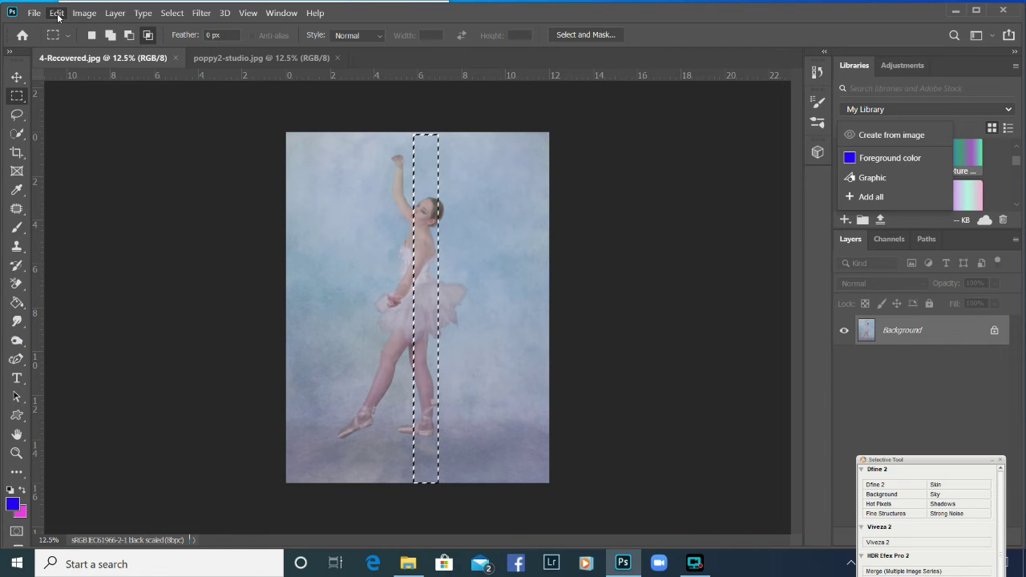
pyautogui.click(57, 15)
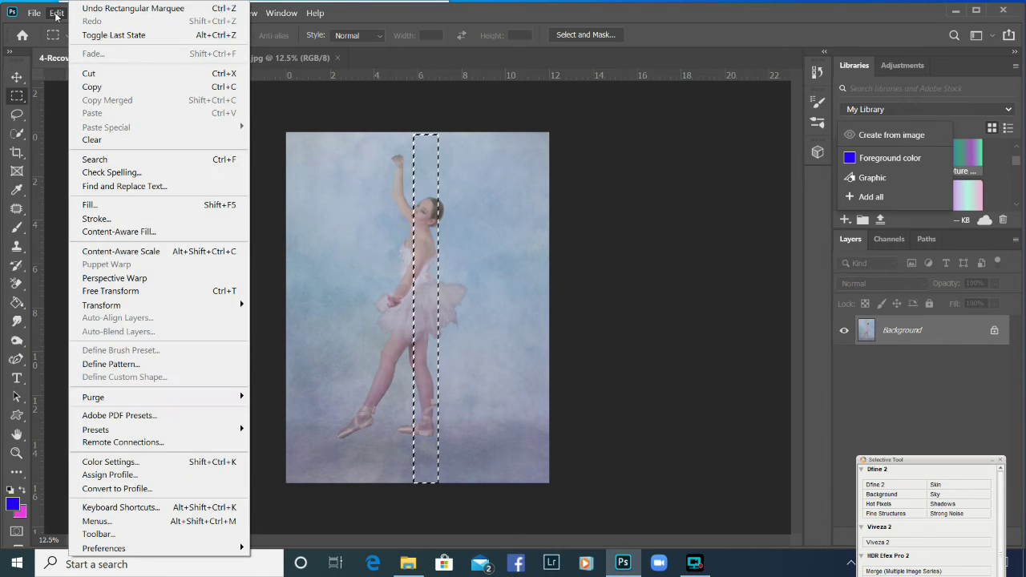
pyautogui.click(93, 87)
pyautogui.click(57, 14)
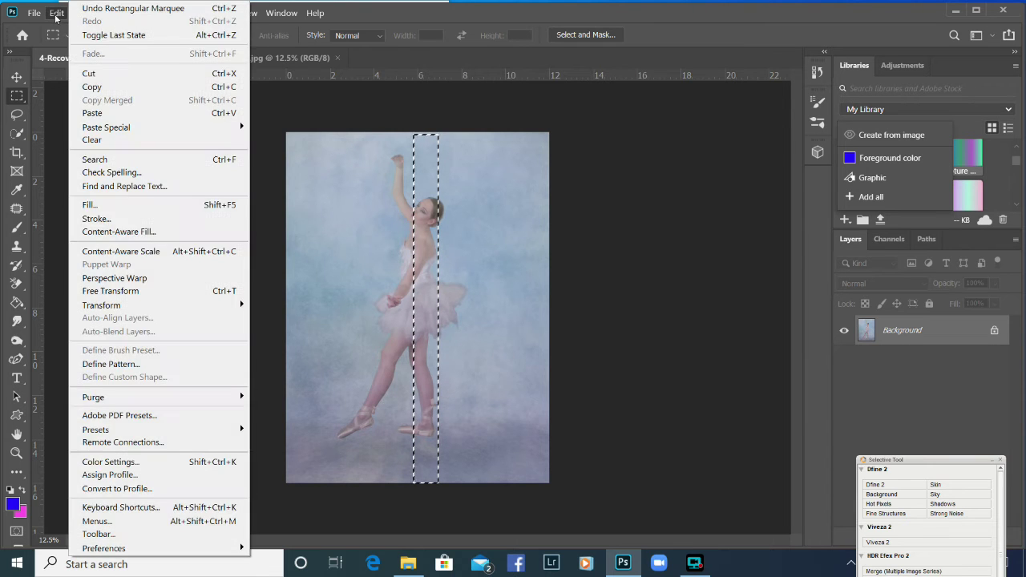
pyautogui.click(92, 113)
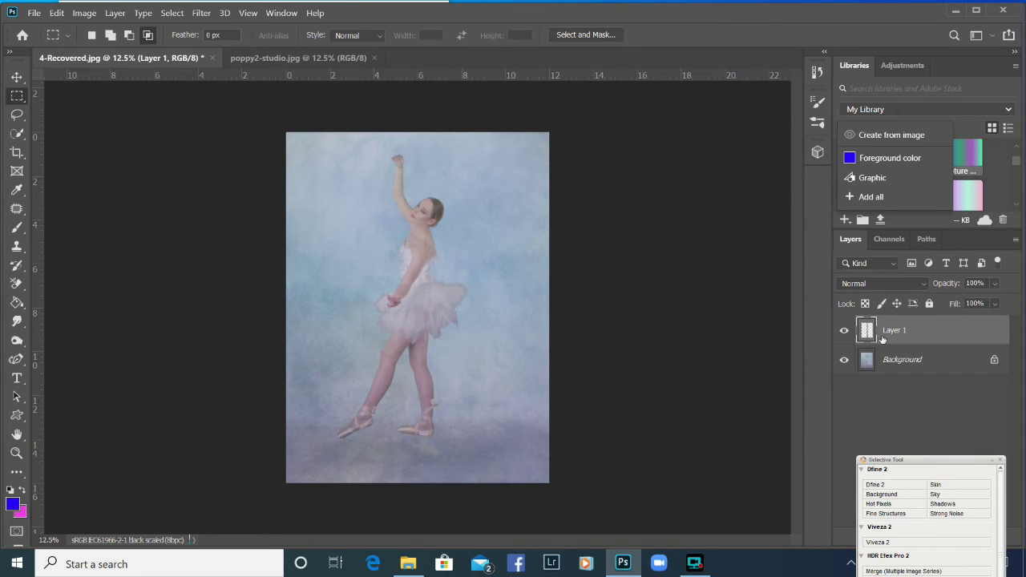
pyautogui.click(850, 363)
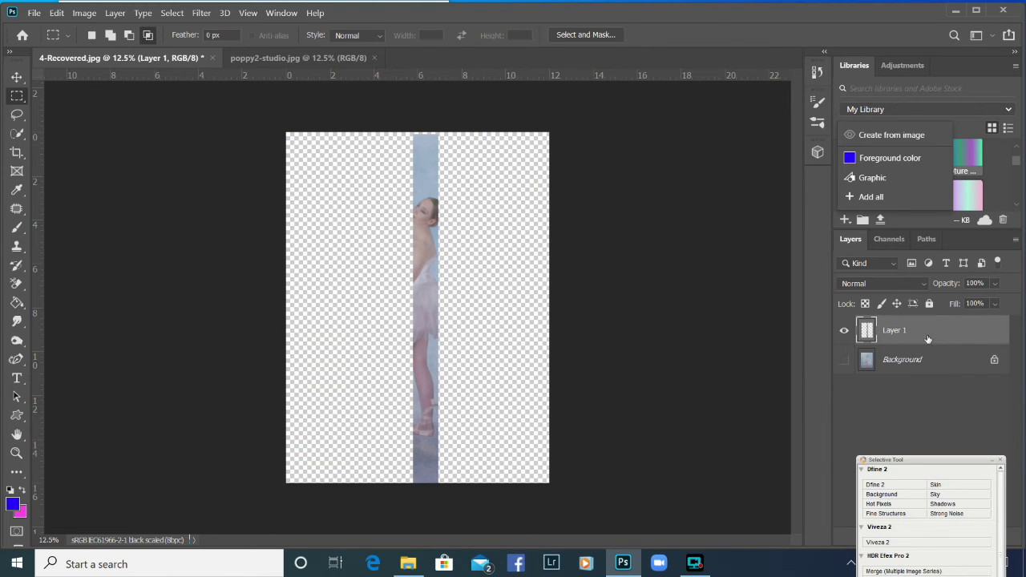
# Step: Stretch the strip on Layer 1 horizontally on both sides to about 1045% so it fills the canvas width
pyautogui.click(24, 82)
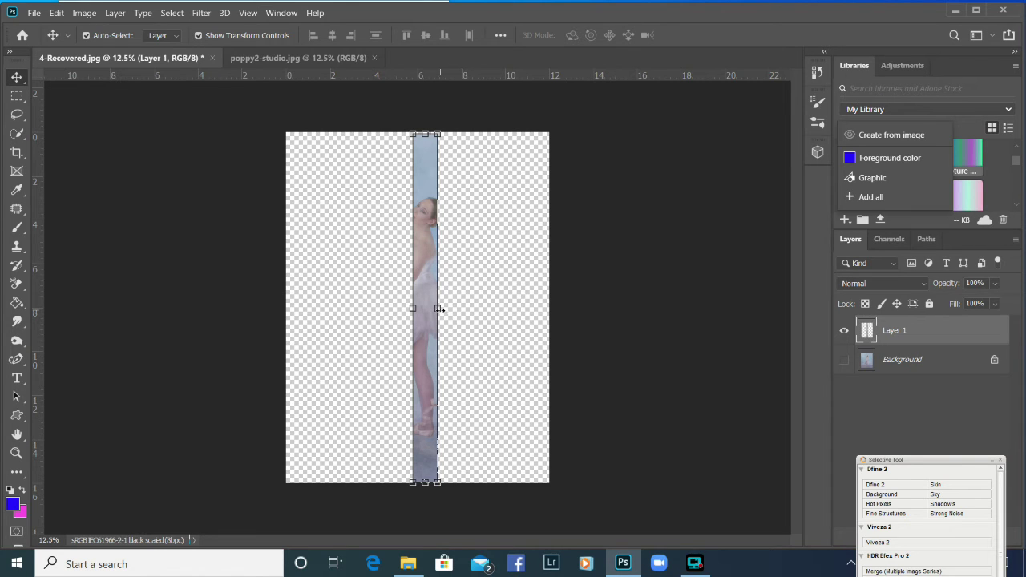
pyautogui.moveTo(453, 311); pyautogui.dragTo(550, 312)
pyautogui.moveTo(343, 311); pyautogui.dragTo(284, 311)
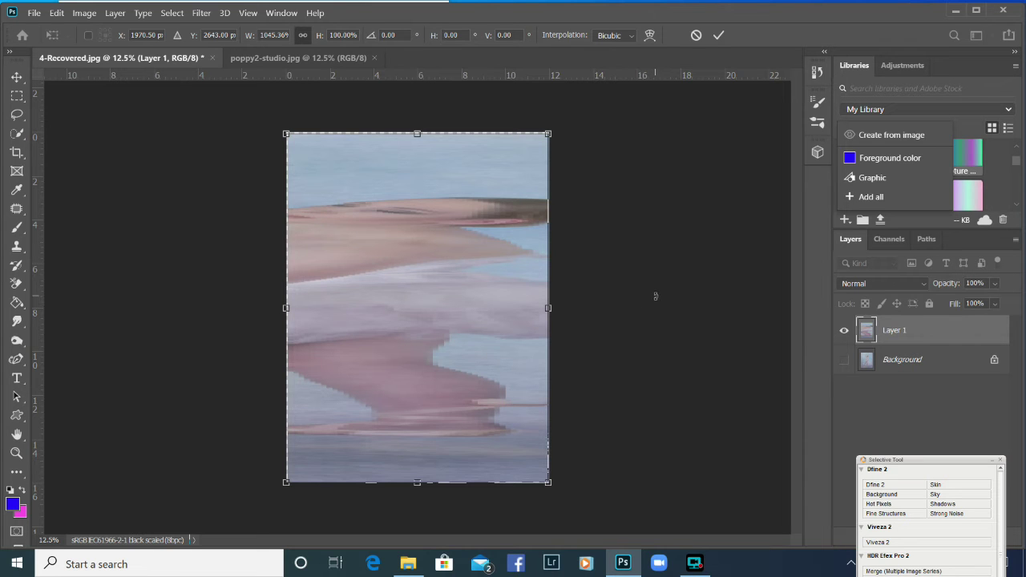
# Step: Apply the Polar Coordinates distortion to Layer 1 with the Rectangular to Polar option
pyautogui.click(201, 13)
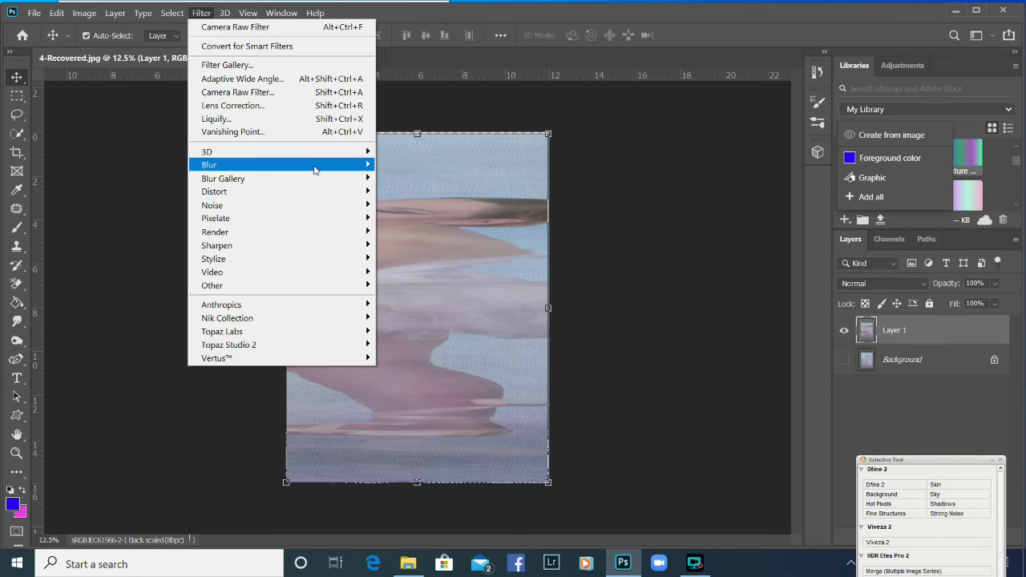
pyautogui.moveTo(314, 170)
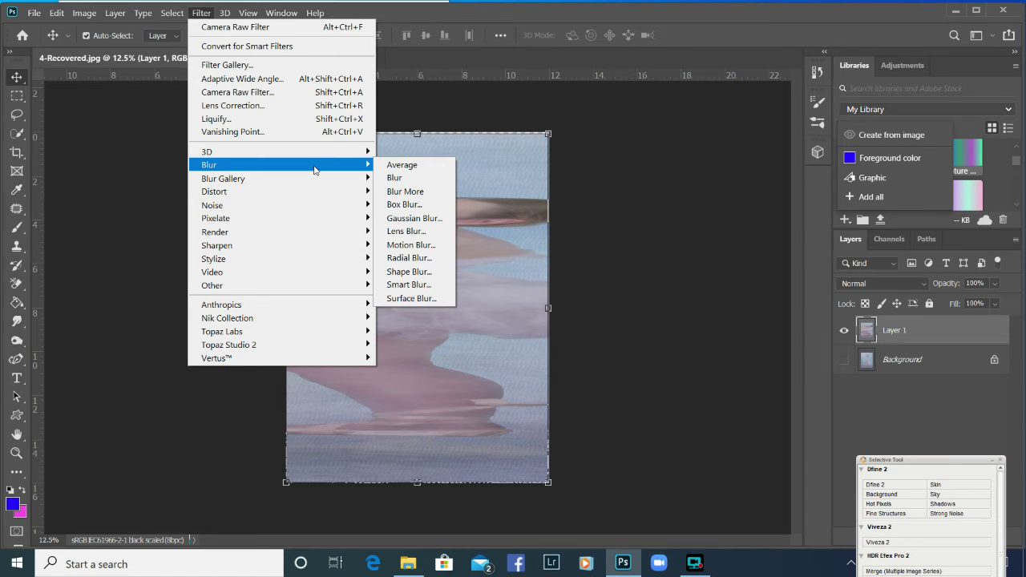
pyautogui.moveTo(344, 193)
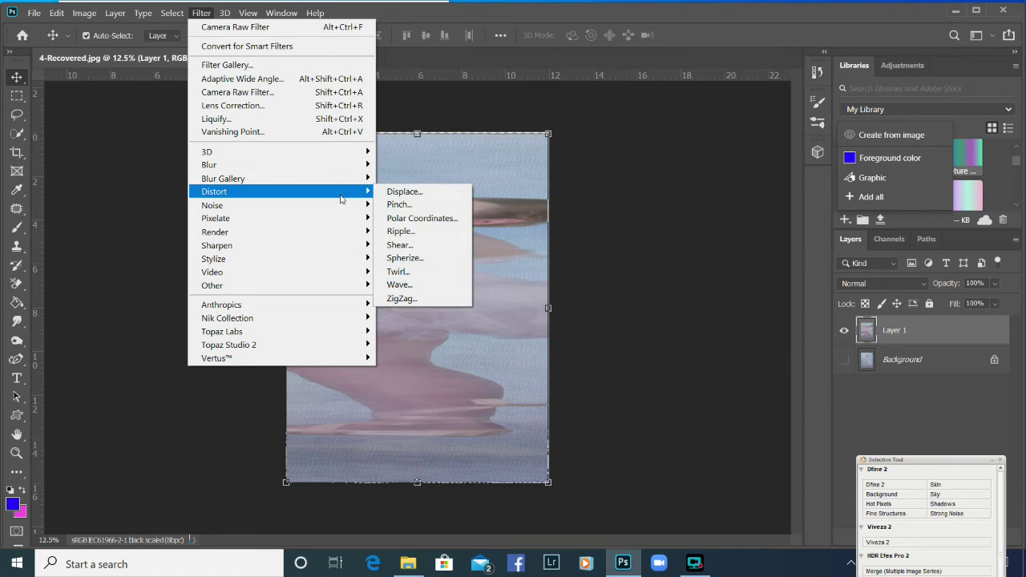
pyautogui.click(423, 218)
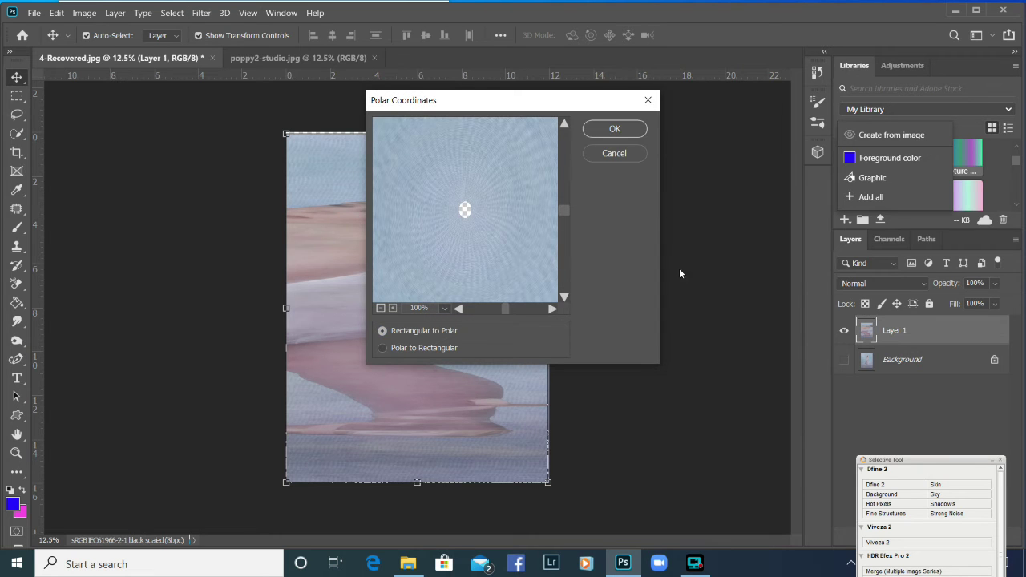
pyautogui.click(614, 129)
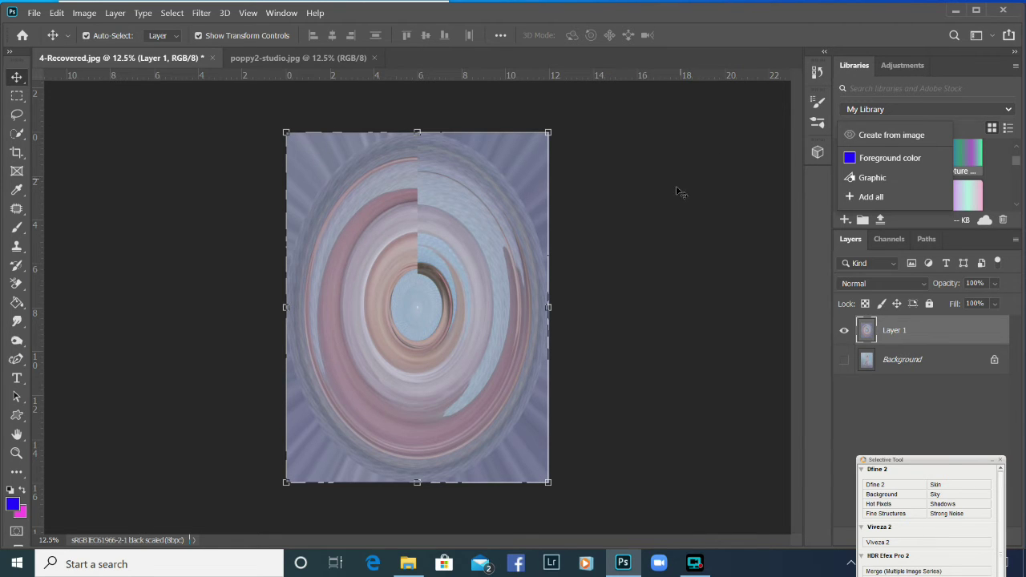
# Step: Show the Background layer, make it the active layer, and hide Layer 1
pyautogui.click(844, 360)
pyautogui.click(903, 368)
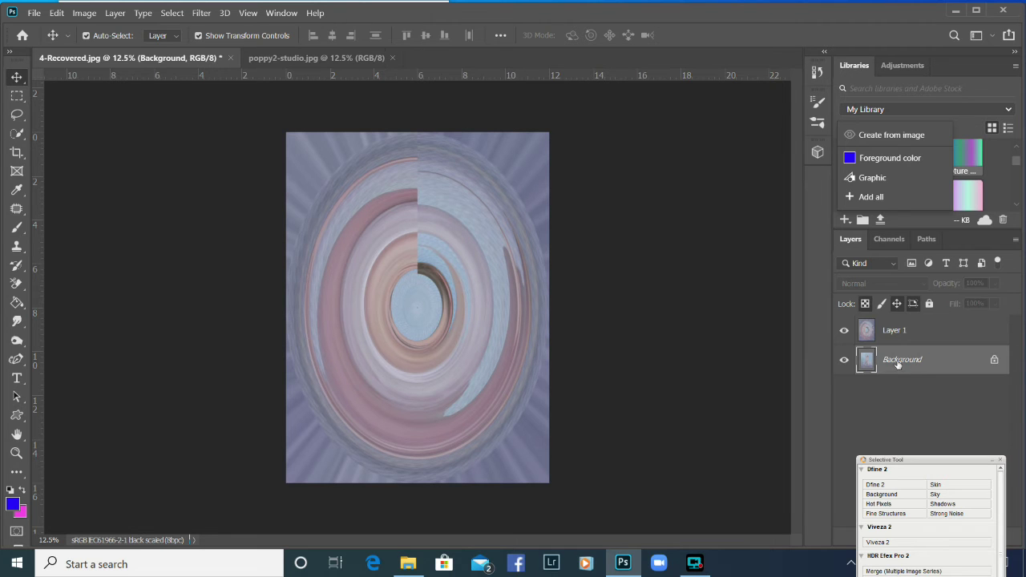
pyautogui.click(844, 330)
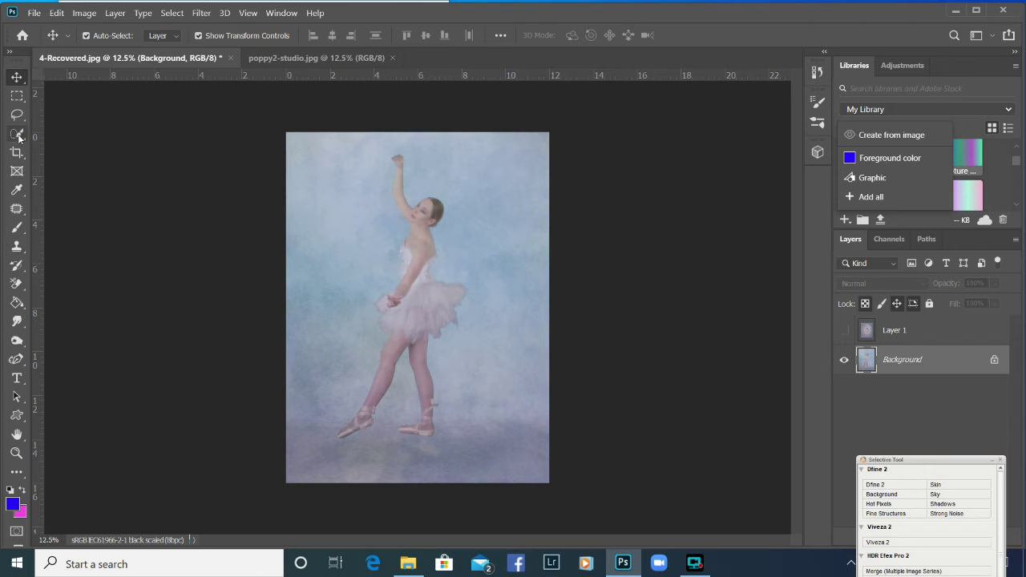
# Step: Select the ballerina on the Background layer with Select Subject and copy her onto a new layer
pyautogui.click(19, 139)
pyautogui.click(90, 147)
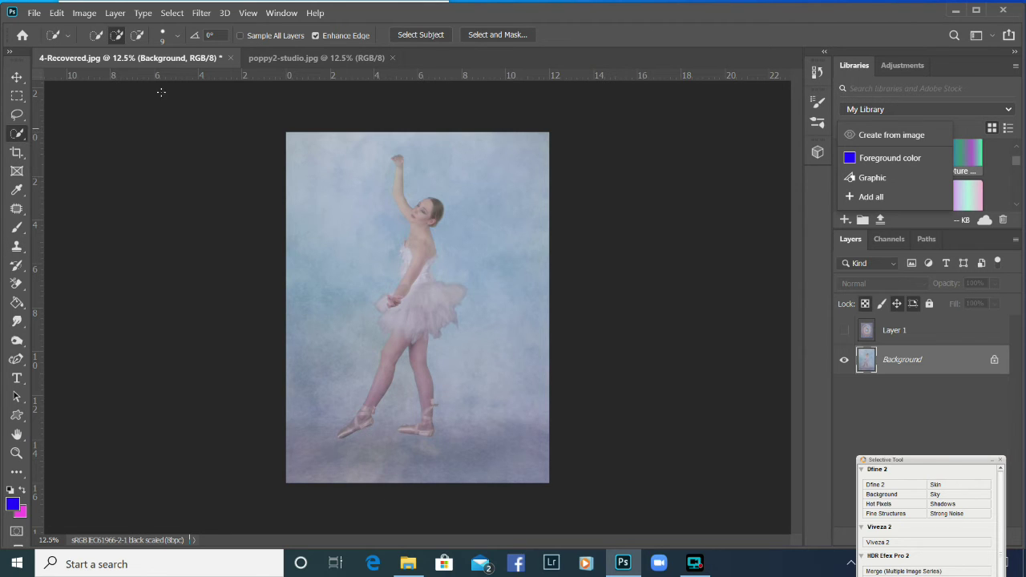
pyautogui.click(419, 36)
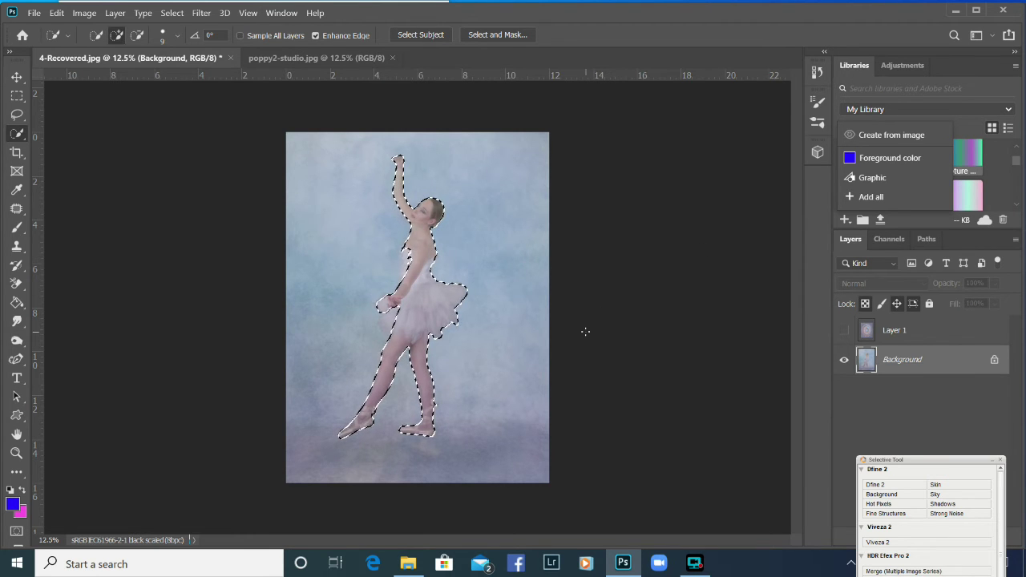
pyautogui.click(56, 13)
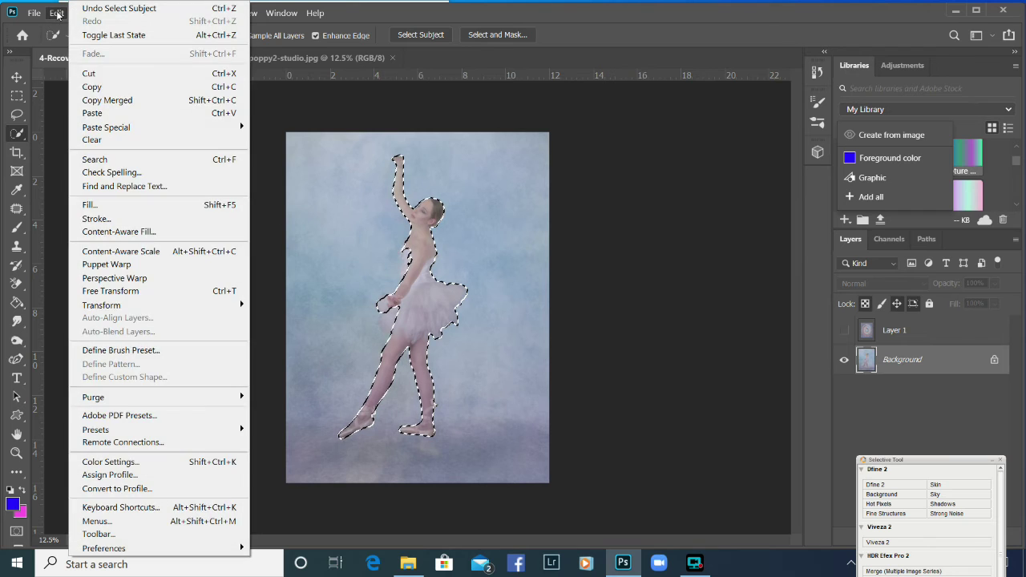
pyautogui.click(95, 86)
pyautogui.click(57, 12)
pyautogui.click(88, 113)
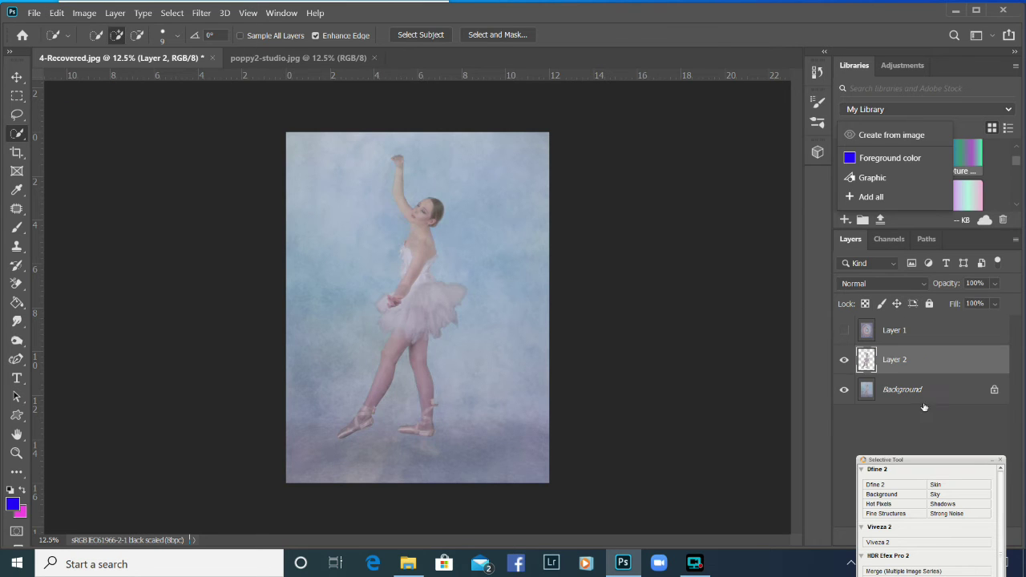
# Step: Show Layer 1 and move the ballerina's Layer 2 above it in the layer stack
pyautogui.click(843, 329)
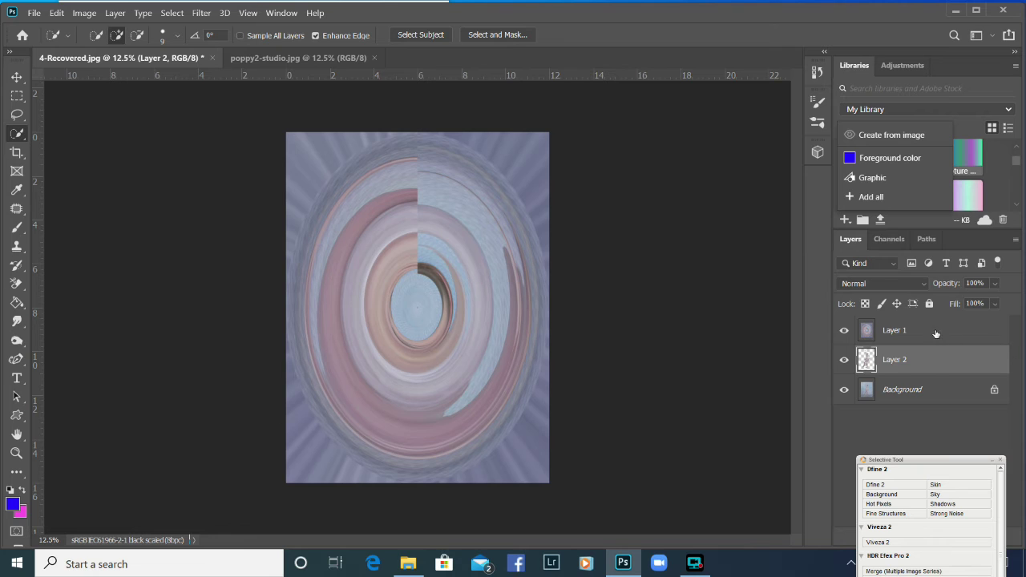
pyautogui.click(940, 335)
pyautogui.moveTo(896, 361); pyautogui.dragTo(918, 336)
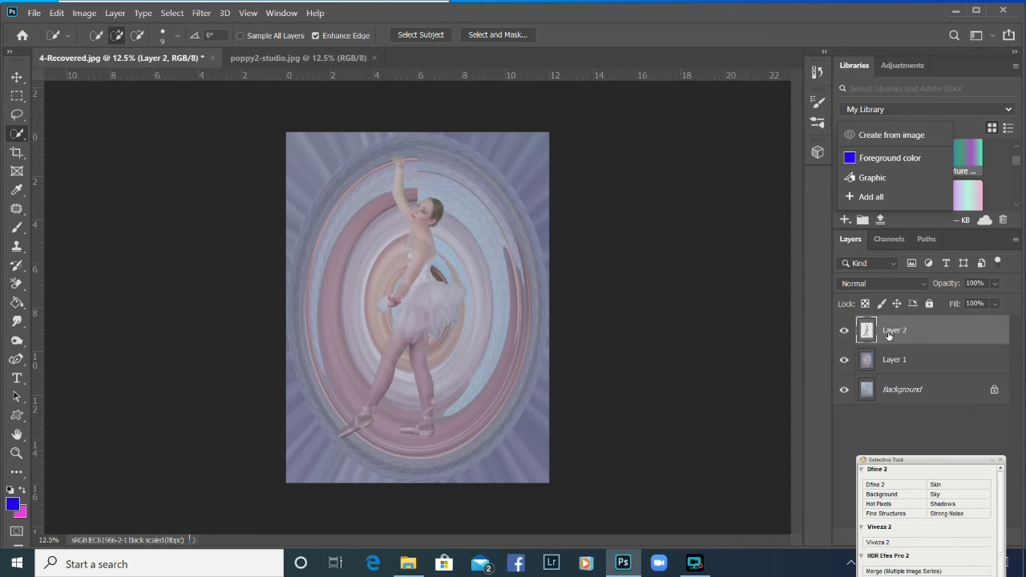
# Step: Move the floating Selective Tool window away from the layer controls and add a layer mask to Layer 2
pyautogui.click(16, 453)
pyautogui.click(91, 36)
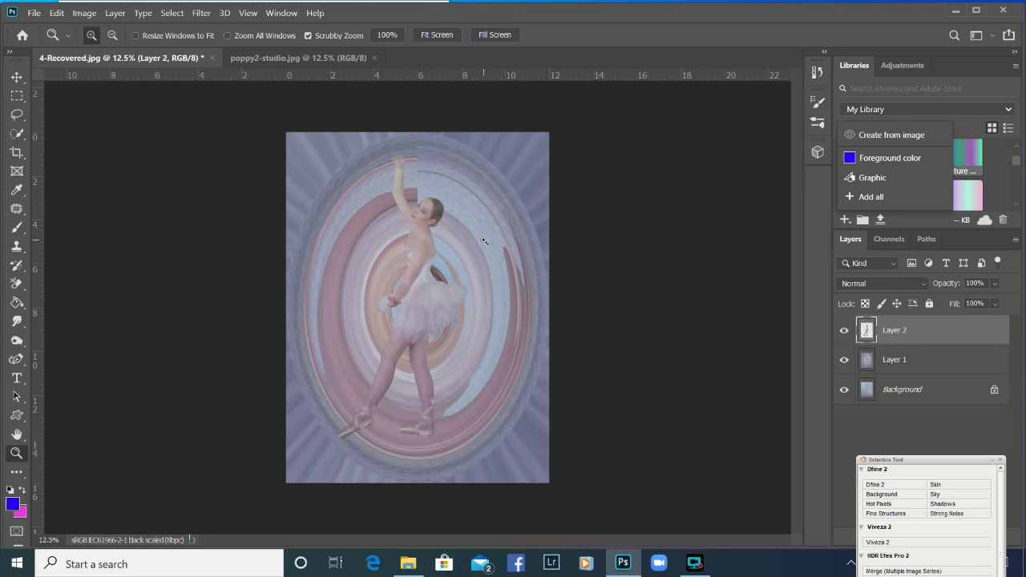
pyautogui.click(444, 308)
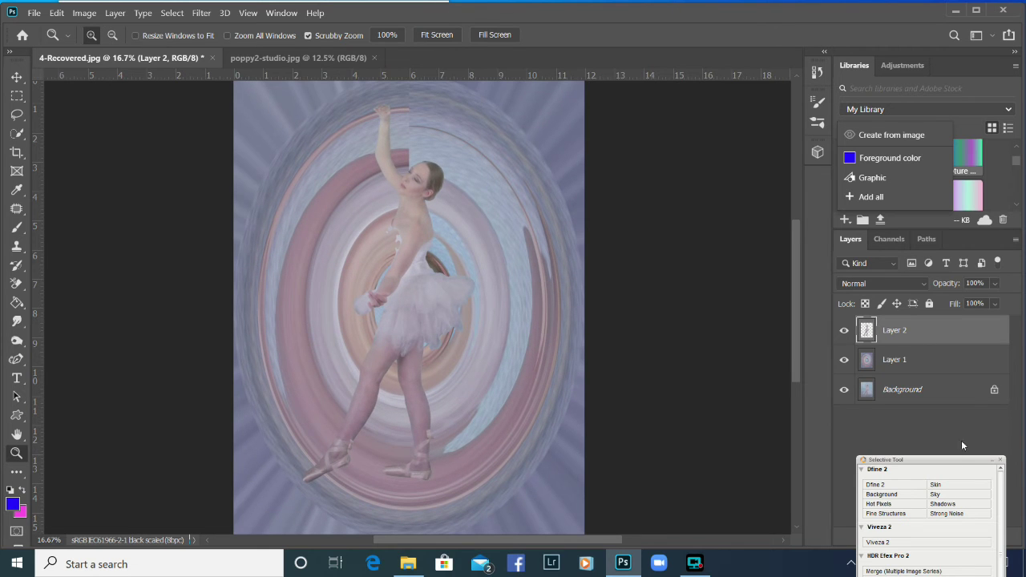
pyautogui.moveTo(944, 464); pyautogui.dragTo(805, 524)
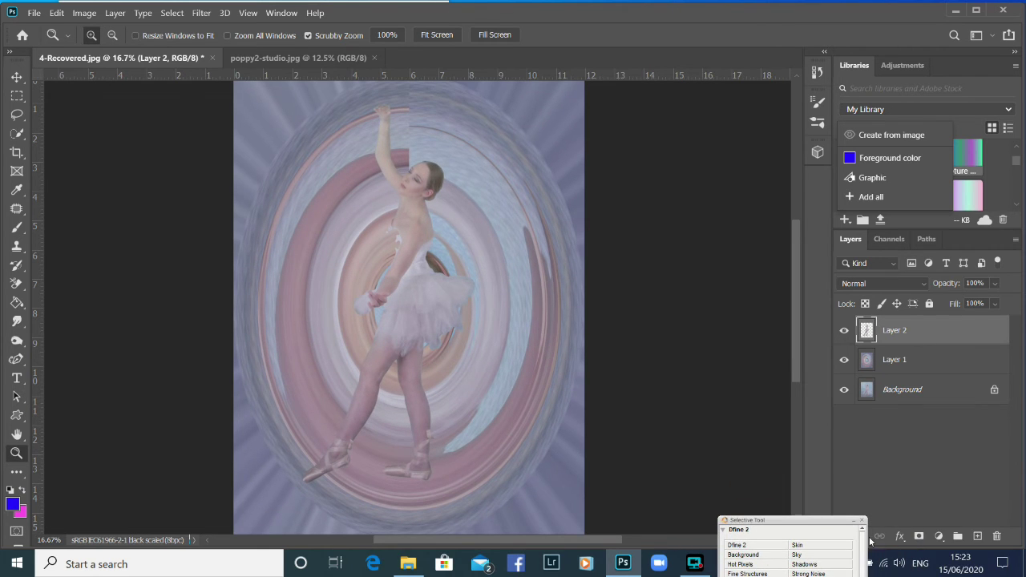
pyautogui.click(939, 536)
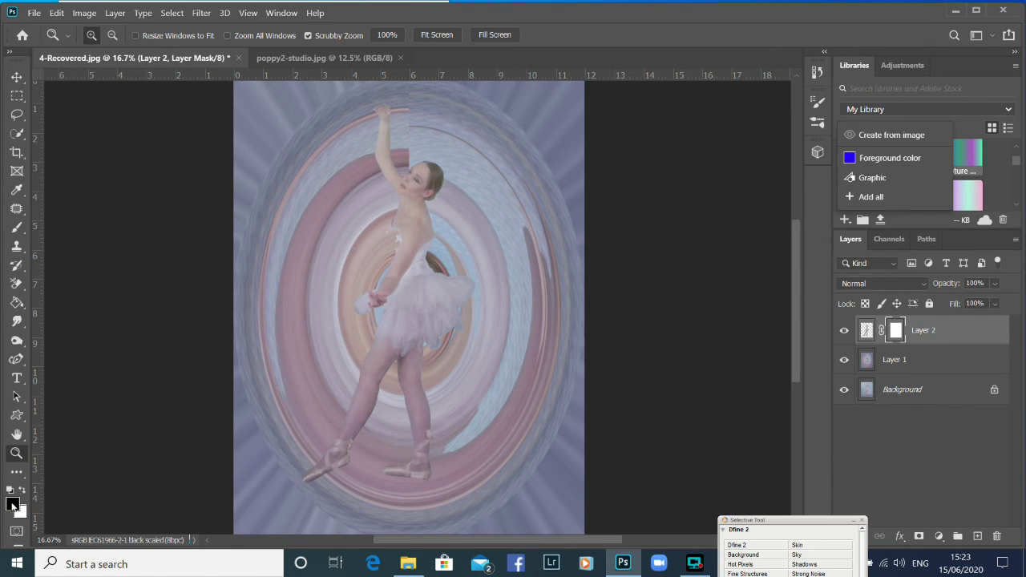
# Step: Set up the Brush tool with the Soft Round Pressure brush at 600 px and 0% hardness
pyautogui.click(16, 226)
pyautogui.click(64, 228)
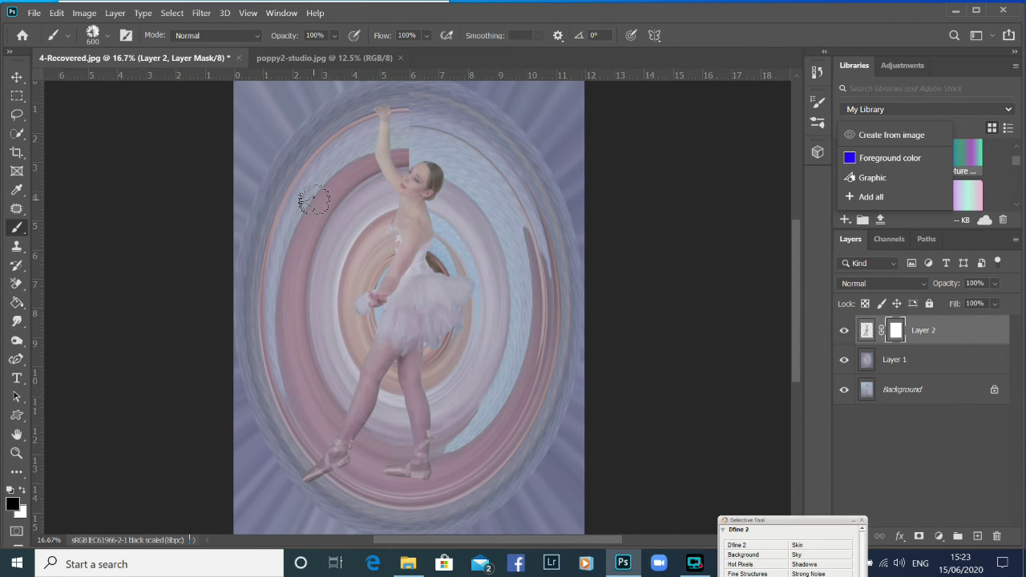
pyautogui.click(108, 39)
pyautogui.moveTo(282, 394); pyautogui.dragTo(288, 167)
pyautogui.click(168, 228)
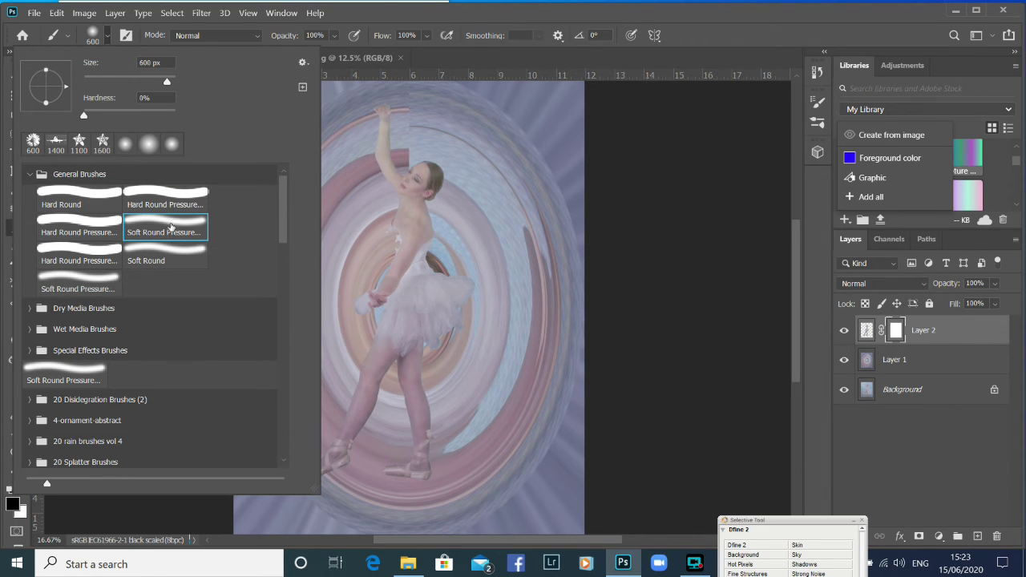
pyautogui.click(672, 202)
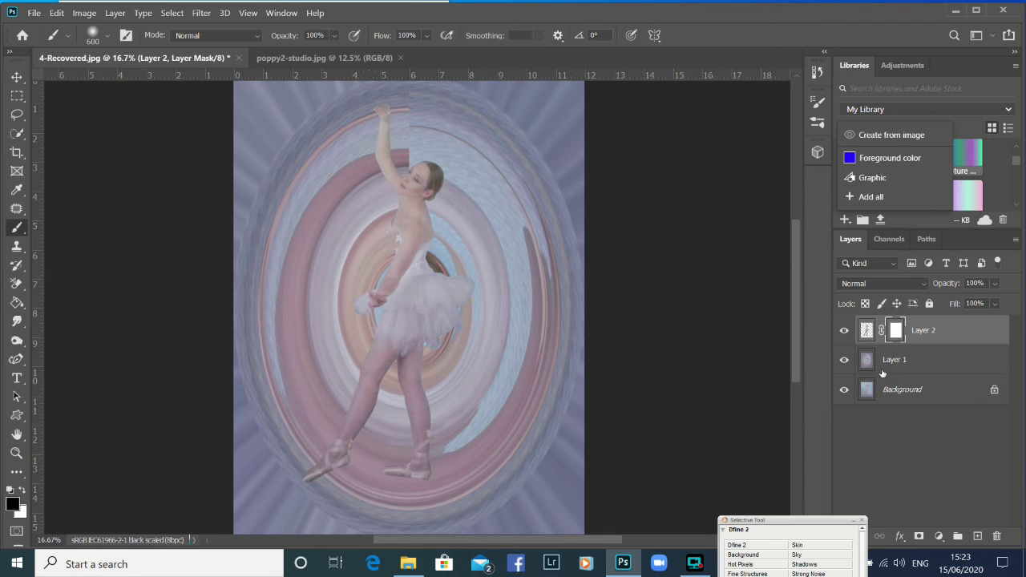
# Step: Add a layer mask to Layer 1 and paint black over the swirl on the ballerina's left and beneath her feet
pyautogui.click(907, 360)
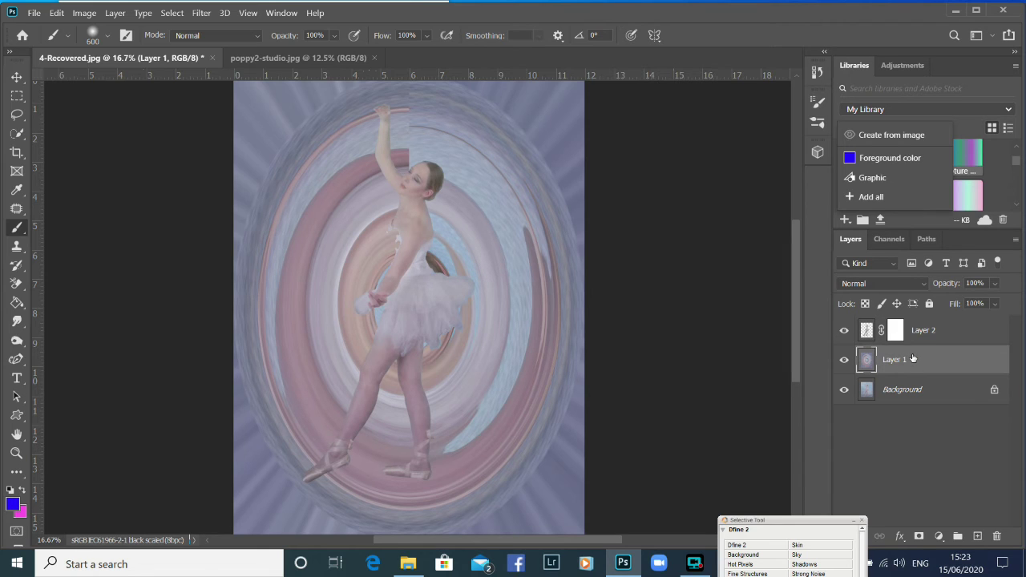
pyautogui.click(919, 535)
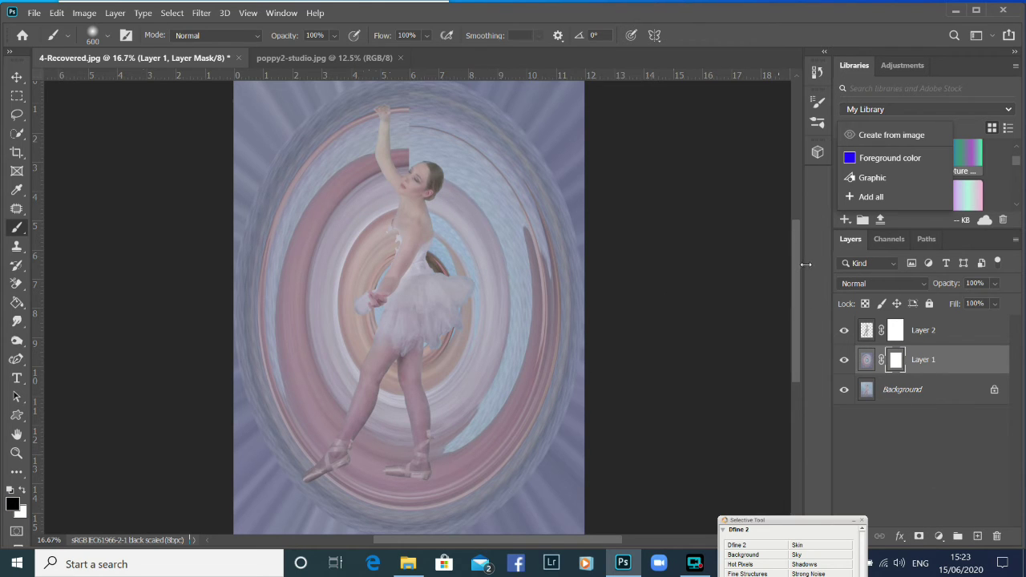
pyautogui.moveTo(795, 258); pyautogui.dragTo(794, 243)
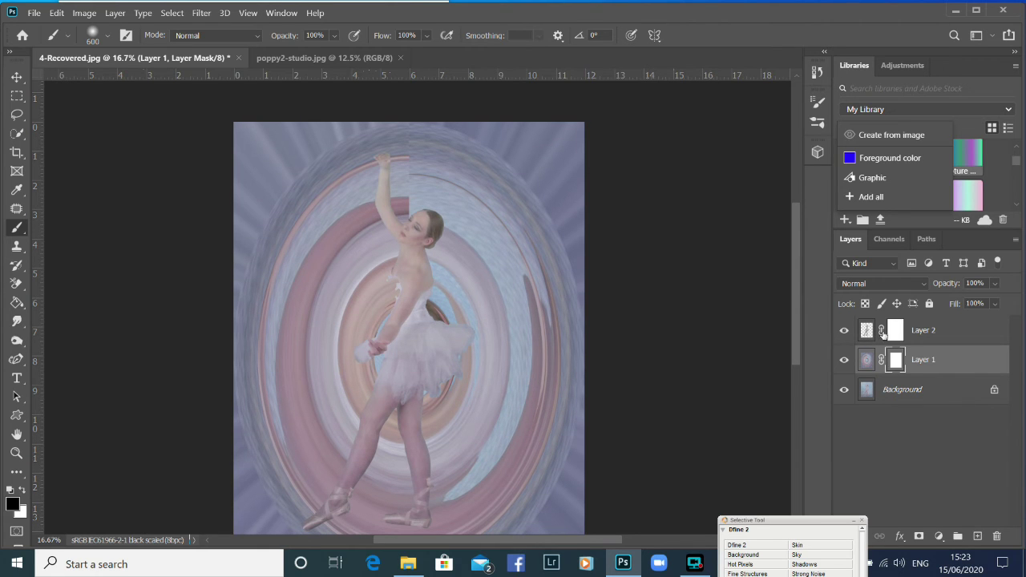
pyautogui.moveTo(389, 250)
pyautogui.mouseDown()
pyautogui.moveTo(389, 130)
pyautogui.moveTo(390, 254)
pyautogui.moveTo(385, 214)
pyautogui.moveTo(368, 207)
pyautogui.moveTo(361, 173)
pyautogui.moveTo(302, 219)
pyautogui.moveTo(249, 185)
pyautogui.moveTo(264, 327)
pyautogui.moveTo(316, 293)
pyautogui.moveTo(342, 307)
pyautogui.moveTo(367, 279)
pyautogui.moveTo(371, 329)
pyautogui.moveTo(340, 412)
pyautogui.moveTo(344, 465)
pyautogui.moveTo(351, 412)
pyautogui.moveTo(341, 424)
pyautogui.moveTo(338, 395)
pyautogui.moveTo(317, 388)
pyautogui.moveTo(308, 348)
pyautogui.moveTo(269, 338)
pyautogui.moveTo(240, 351)
pyautogui.moveTo(259, 468)
pyautogui.moveTo(297, 495)
pyautogui.moveTo(310, 471)
pyautogui.mouseUp()
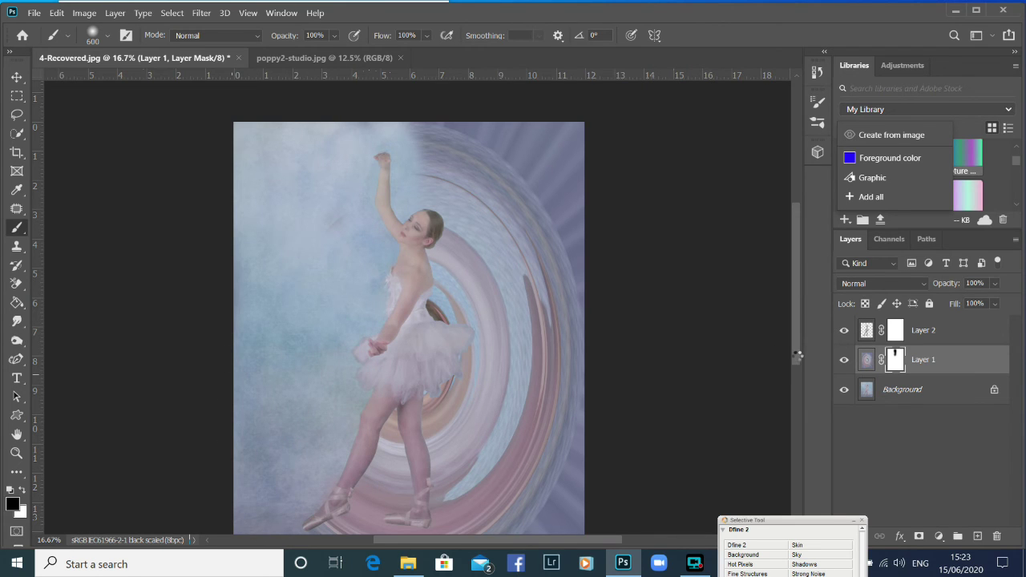
pyautogui.moveTo(798, 355); pyautogui.dragTo(739, 403)
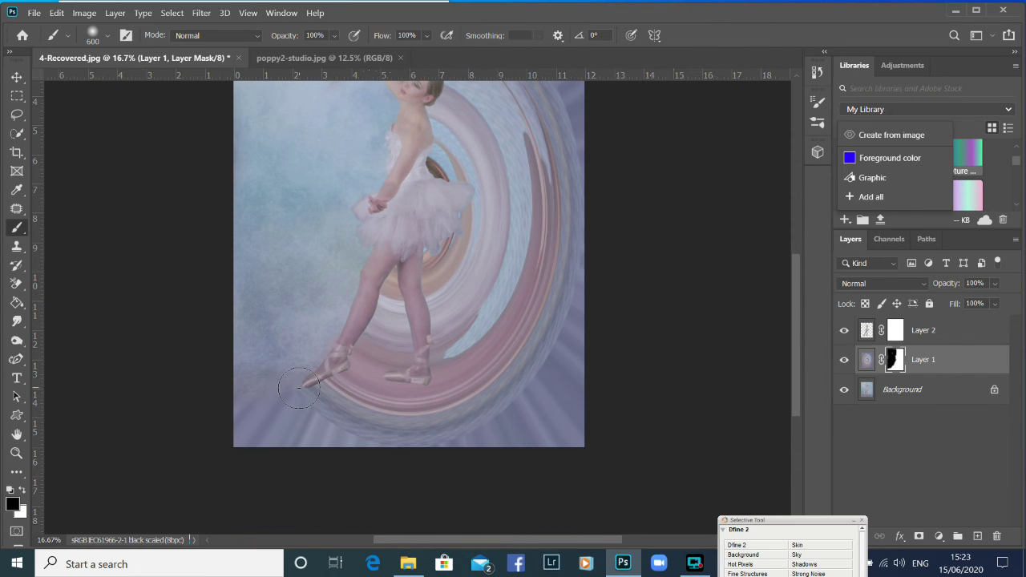
pyautogui.moveTo(356, 358)
pyautogui.mouseDown()
pyautogui.moveTo(384, 309)
pyautogui.moveTo(383, 276)
pyautogui.moveTo(383, 319)
pyautogui.moveTo(385, 289)
pyautogui.moveTo(401, 357)
pyautogui.moveTo(350, 372)
pyautogui.moveTo(335, 405)
pyautogui.moveTo(377, 417)
pyautogui.moveTo(403, 410)
pyautogui.moveTo(380, 408)
pyautogui.mouseUp()
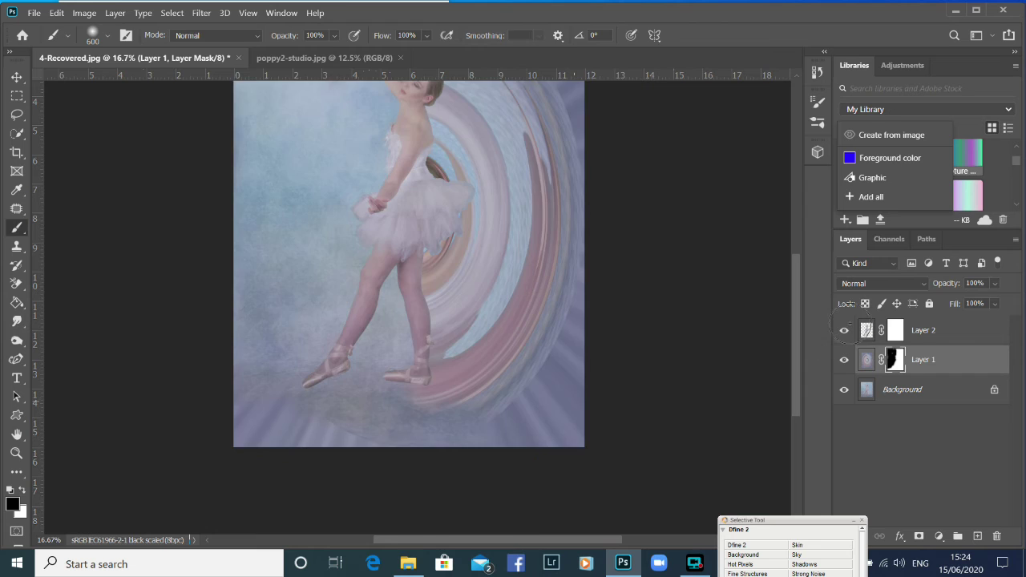
# Step: Paint white on Layer 1's mask to restore the swirl beside the ballerina's raised arm and on her right
pyautogui.press('v')
pyautogui.scroll(4, 575, 273)
pyautogui.click(17, 227)
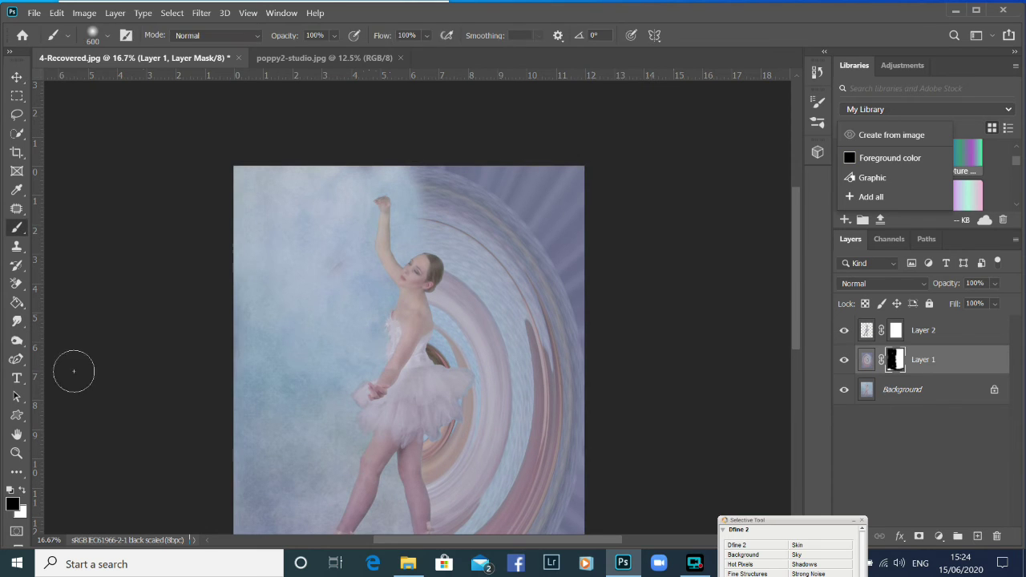
pyautogui.click(21, 490)
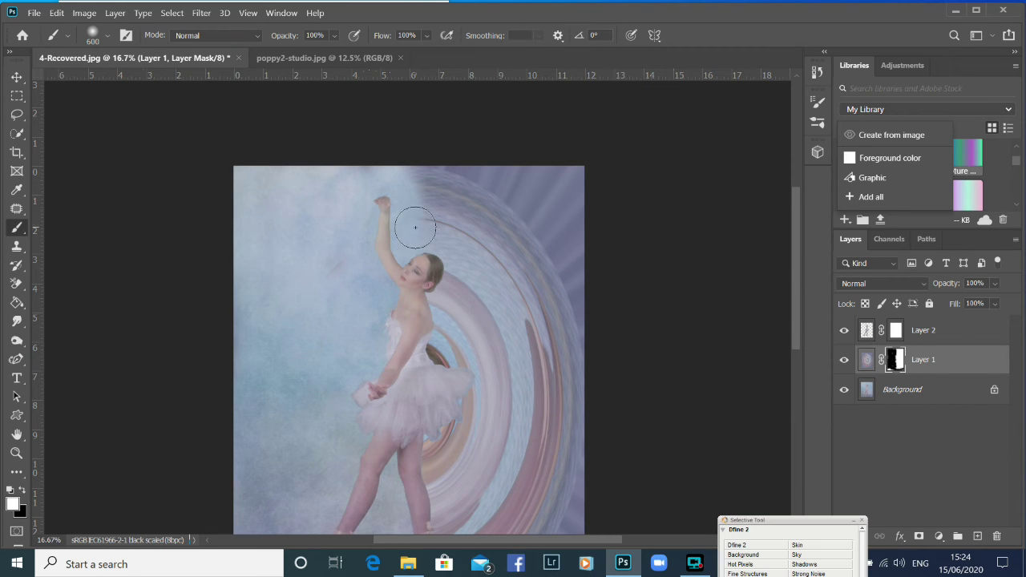
pyautogui.moveTo(414, 210)
pyautogui.mouseDown()
pyautogui.moveTo(407, 192)
pyautogui.moveTo(413, 239)
pyautogui.moveTo(437, 225)
pyautogui.mouseUp()
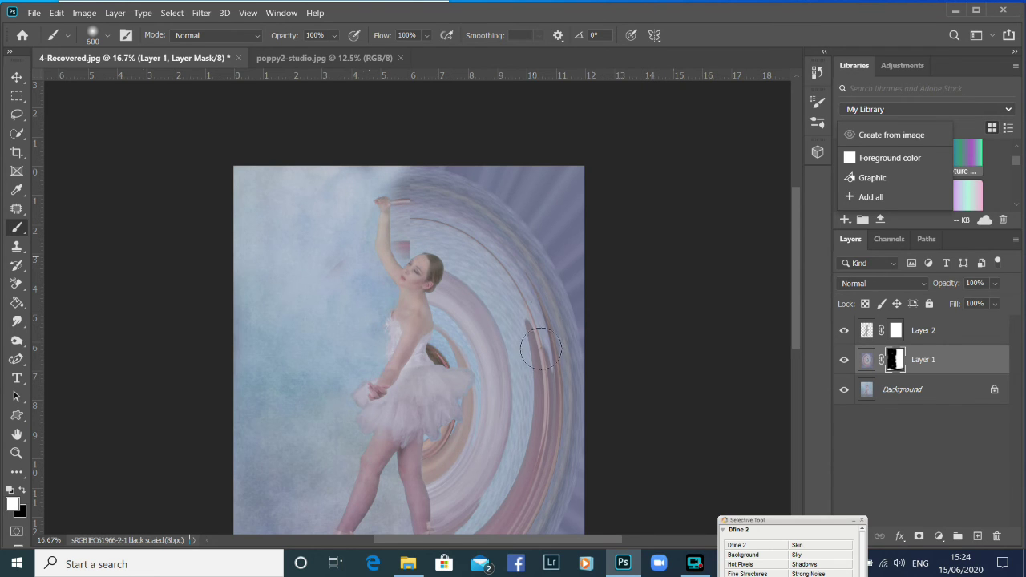
pyautogui.moveTo(514, 344); pyautogui.dragTo(523, 381)
# Step: Paint black on Layer 1's mask to hide the swirl's outer rays along the image's right, bottom and upper edges
pyautogui.moveTo(791, 337); pyautogui.dragTo(786, 391)
pyautogui.click(23, 493)
pyautogui.moveTo(495, 461)
pyautogui.mouseDown()
pyautogui.moveTo(555, 392)
pyautogui.moveTo(585, 285)
pyautogui.moveTo(579, 178)
pyautogui.moveTo(527, 73)
pyautogui.moveTo(591, 130)
pyautogui.mouseUp()
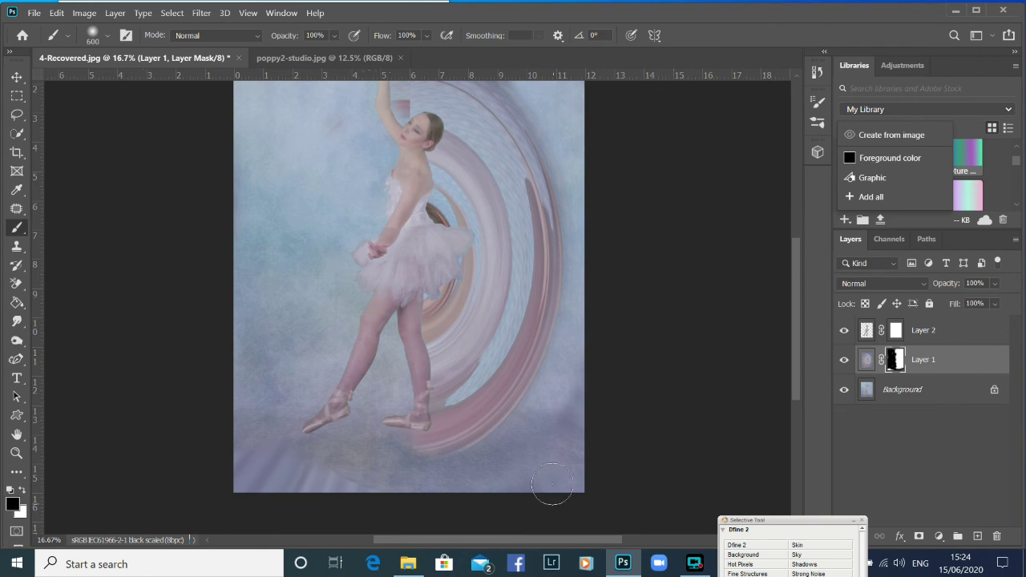
pyautogui.moveTo(531, 375)
pyautogui.mouseDown()
pyautogui.moveTo(576, 202)
pyautogui.moveTo(515, 60)
pyautogui.mouseUp()
pyautogui.moveTo(796, 275); pyautogui.dragTo(793, 231)
pyautogui.moveTo(562, 249)
pyautogui.mouseDown()
pyautogui.moveTo(498, 191)
pyautogui.moveTo(445, 163)
pyautogui.moveTo(363, 155)
pyautogui.moveTo(543, 178)
pyautogui.moveTo(473, 147)
pyautogui.moveTo(592, 148)
pyautogui.moveTo(546, 159)
pyautogui.moveTo(588, 218)
pyautogui.moveTo(531, 170)
pyautogui.moveTo(422, 148)
pyautogui.moveTo(366, 145)
pyautogui.mouseUp()
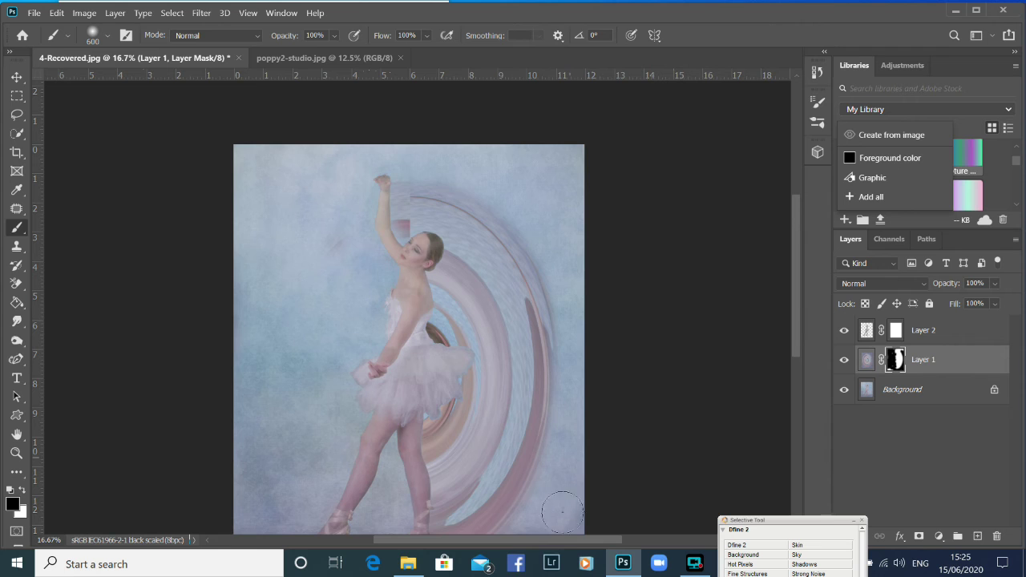
pyautogui.moveTo(796, 344); pyautogui.dragTo(799, 378)
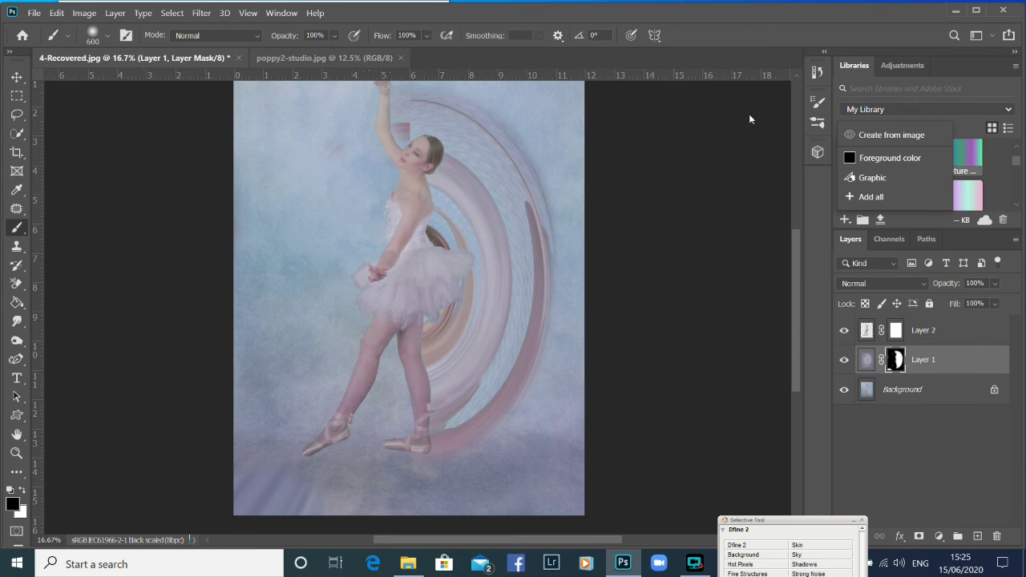
pyautogui.moveTo(793, 243)
pyautogui.mouseDown()
pyautogui.moveTo(793, 229)
pyautogui.moveTo(792, 242)
pyautogui.mouseUp()
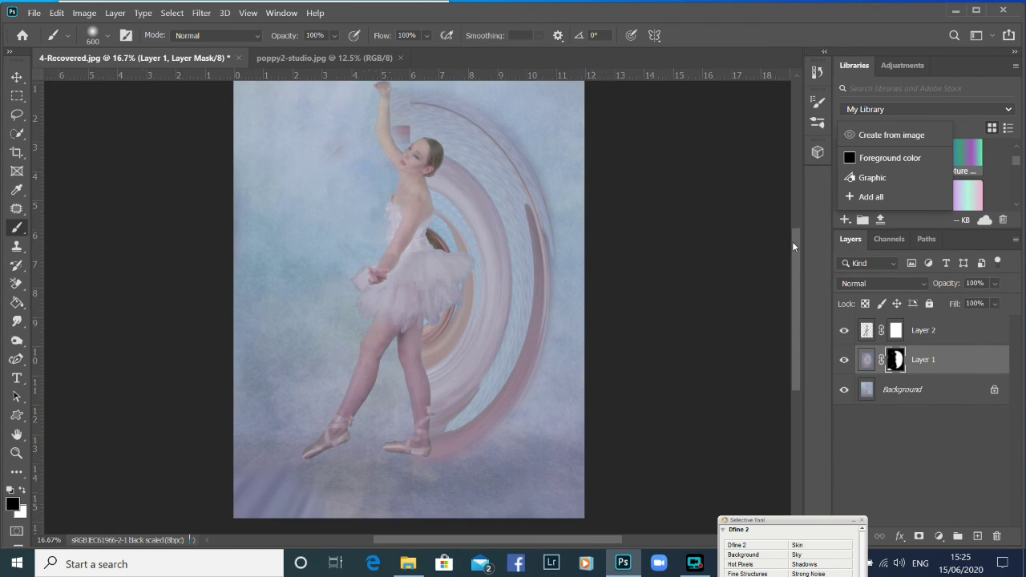
# Step: Apply the Stained Glass texture filter to Layer 1's image with cell size 13, border thickness 1 and light intensity 1
pyautogui.click(864, 360)
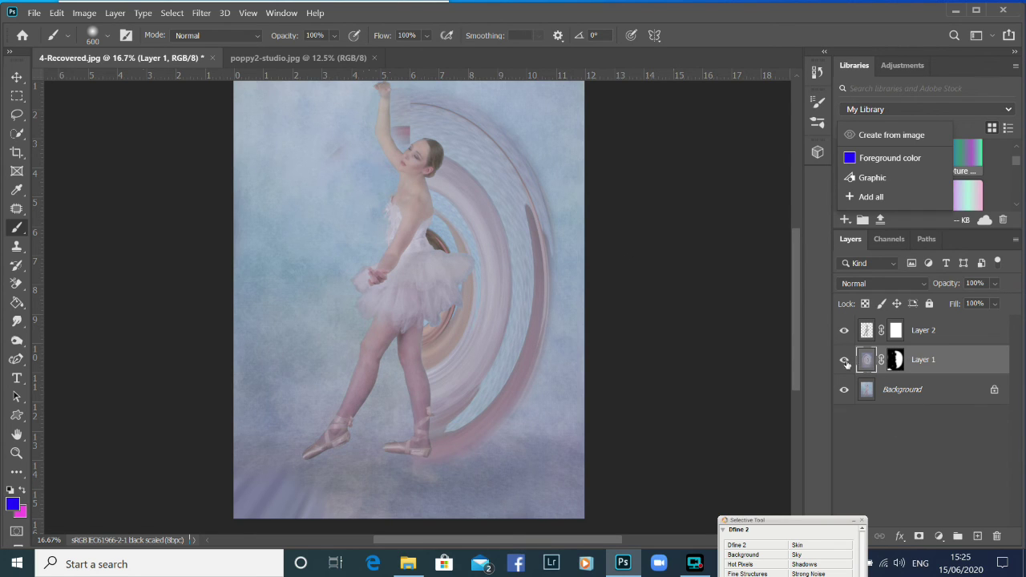
pyautogui.click(206, 13)
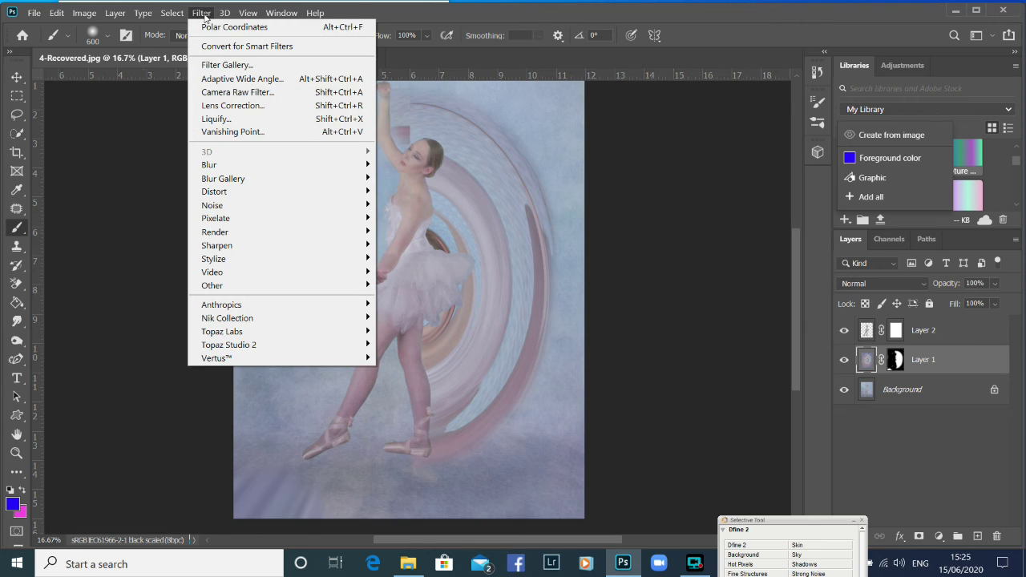
pyautogui.click(207, 71)
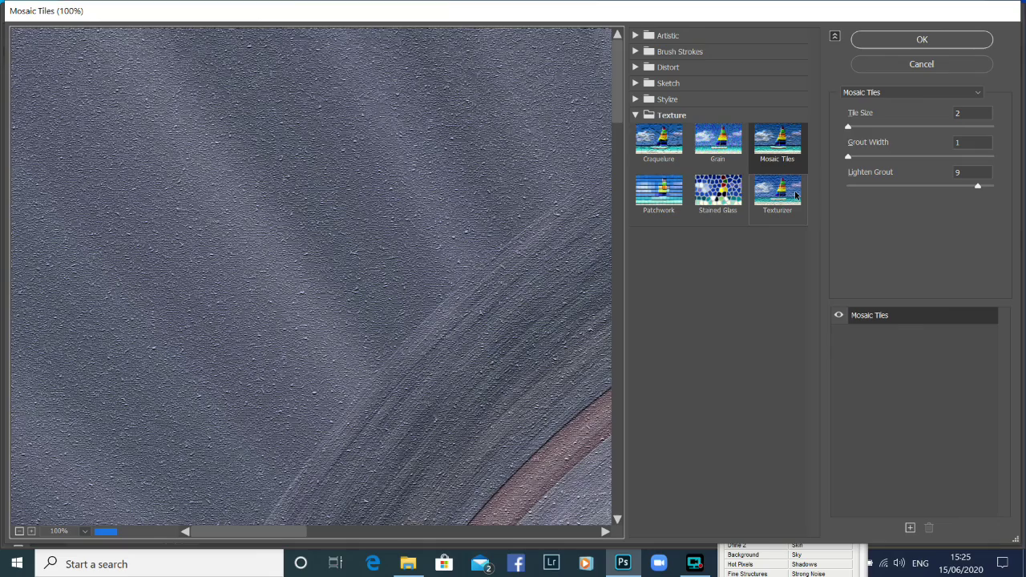
pyautogui.click(719, 190)
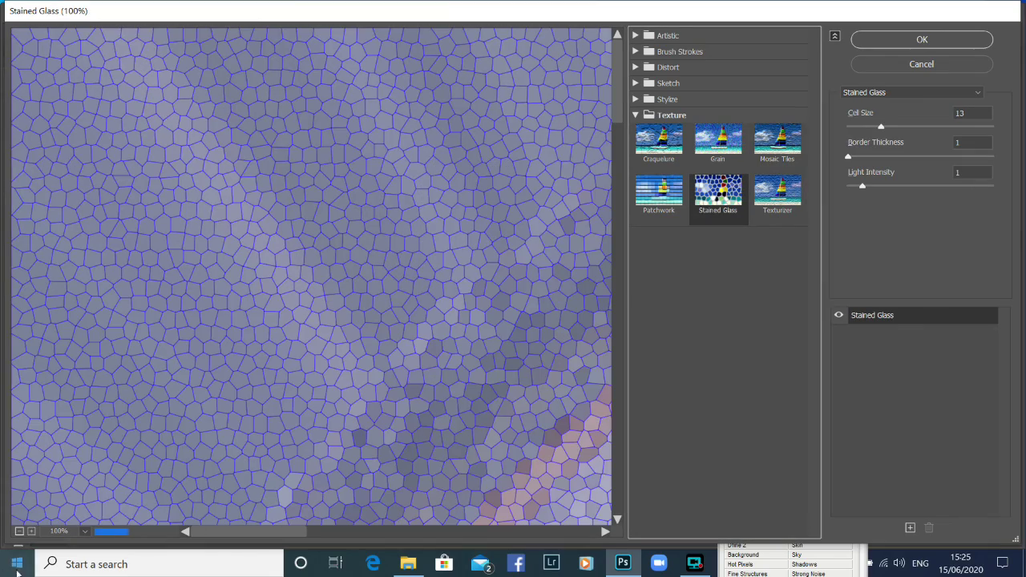
pyautogui.click(17, 532)
pyautogui.click(18, 531)
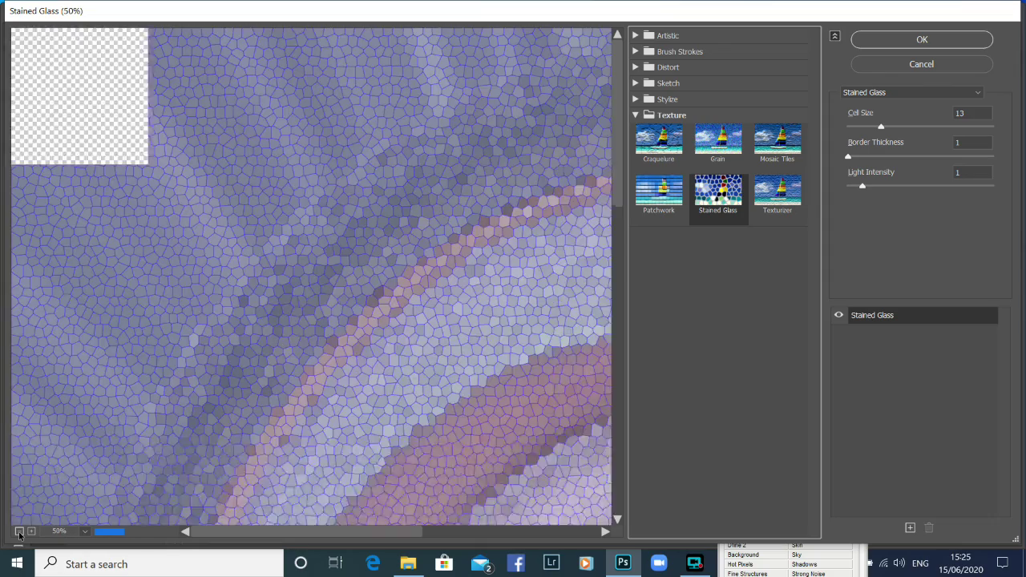
pyautogui.click(17, 532)
pyautogui.click(19, 532)
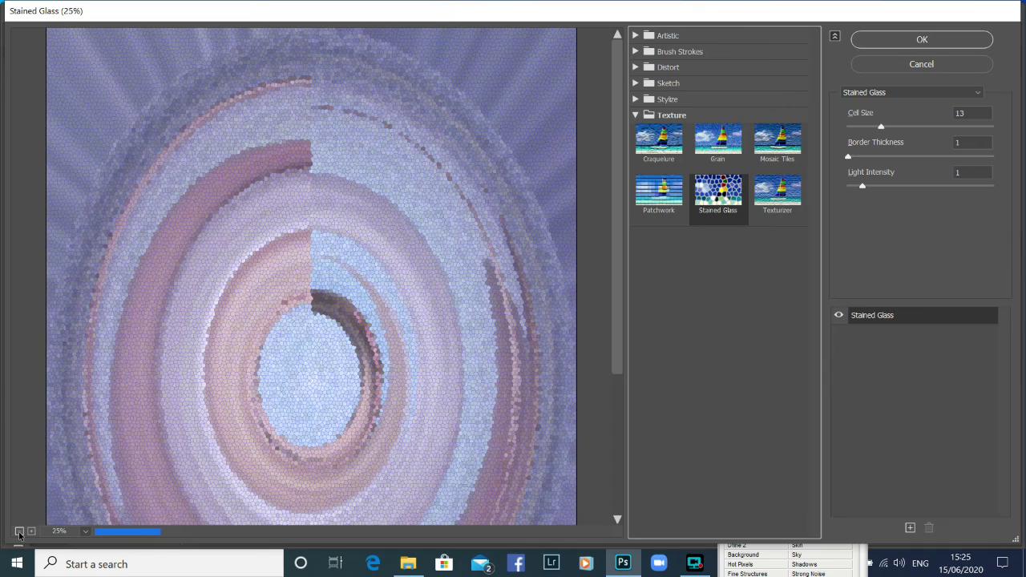
pyautogui.click(914, 40)
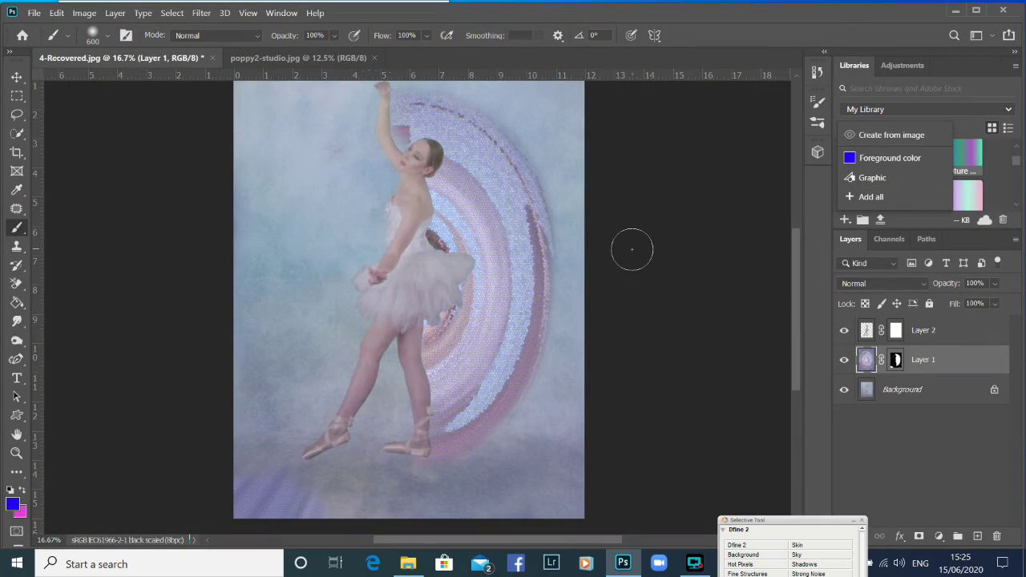
# Step: Zoom in on the ballerina and reduce Layer 1's fill to 28%
pyautogui.click(16, 453)
pyautogui.click(468, 156)
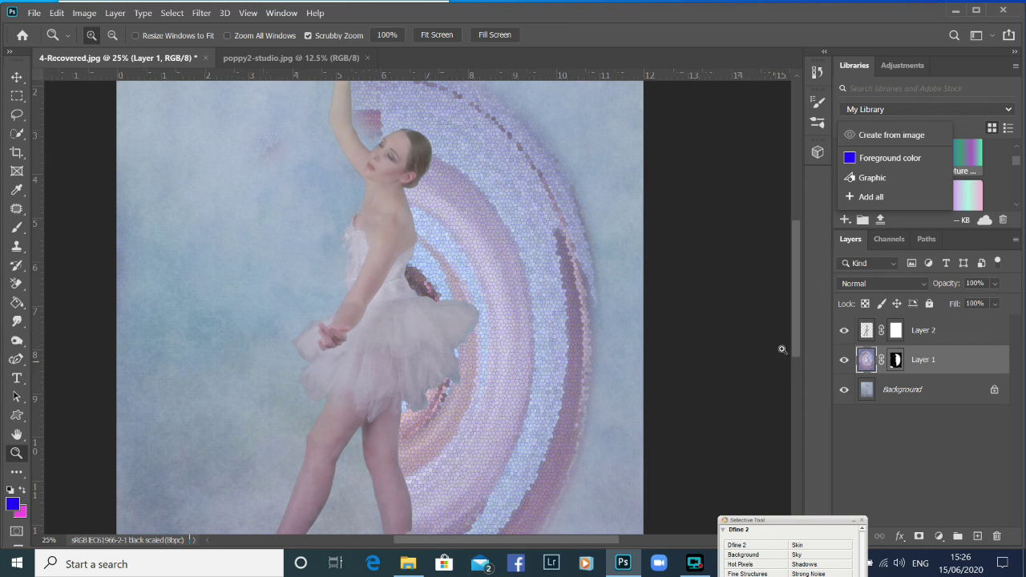
pyautogui.scroll(-3, 797, 323)
pyautogui.moveTo(793, 329); pyautogui.dragTo(791, 334)
pyautogui.click(996, 305)
pyautogui.moveTo(1009, 323); pyautogui.dragTo(973, 323)
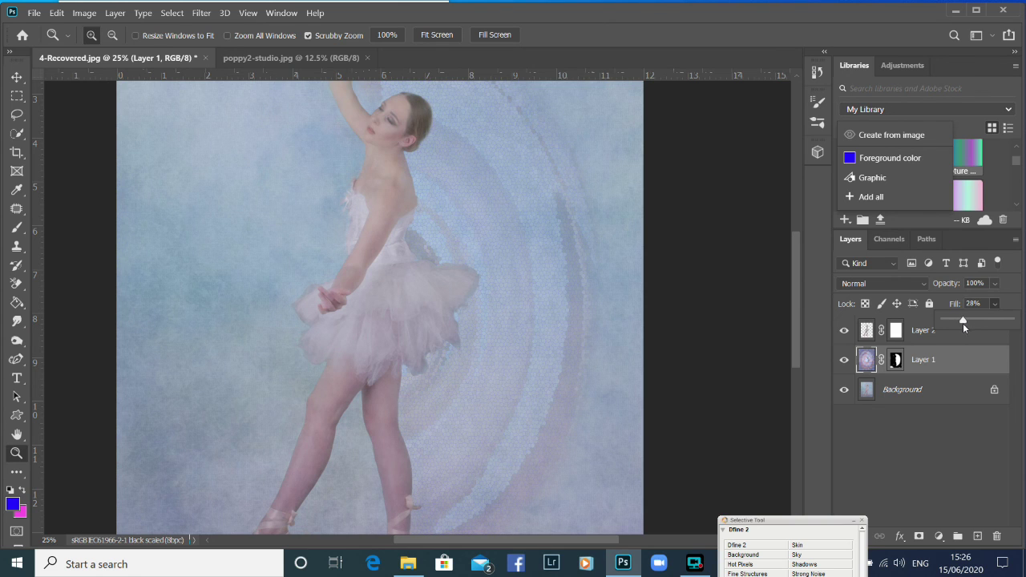
# Step: Inspect the swirl around the tutu up close and set Layer 1's blend mode to Overlay
pyautogui.moveTo(796, 265); pyautogui.dragTo(796, 309)
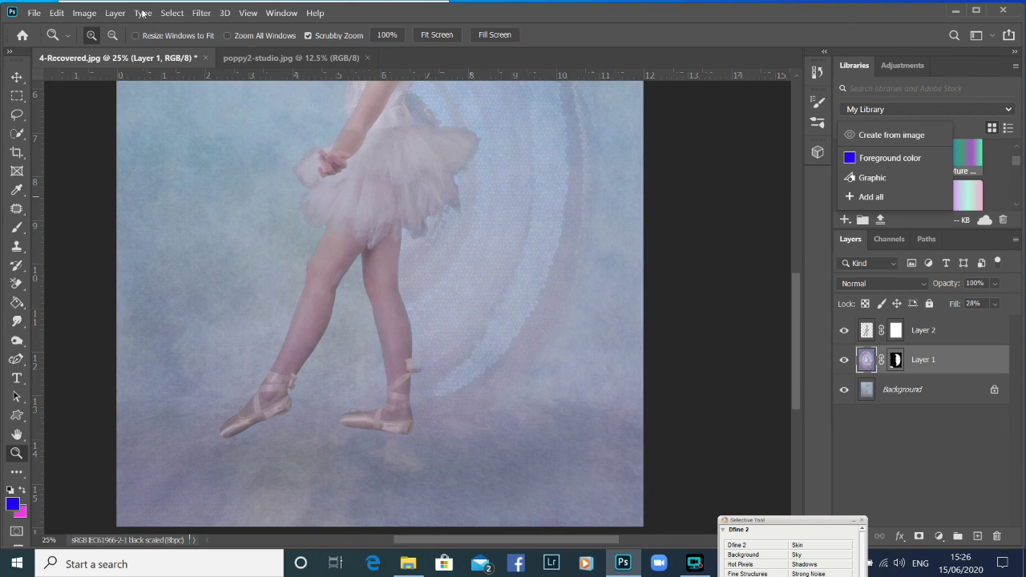
pyautogui.click(450, 250)
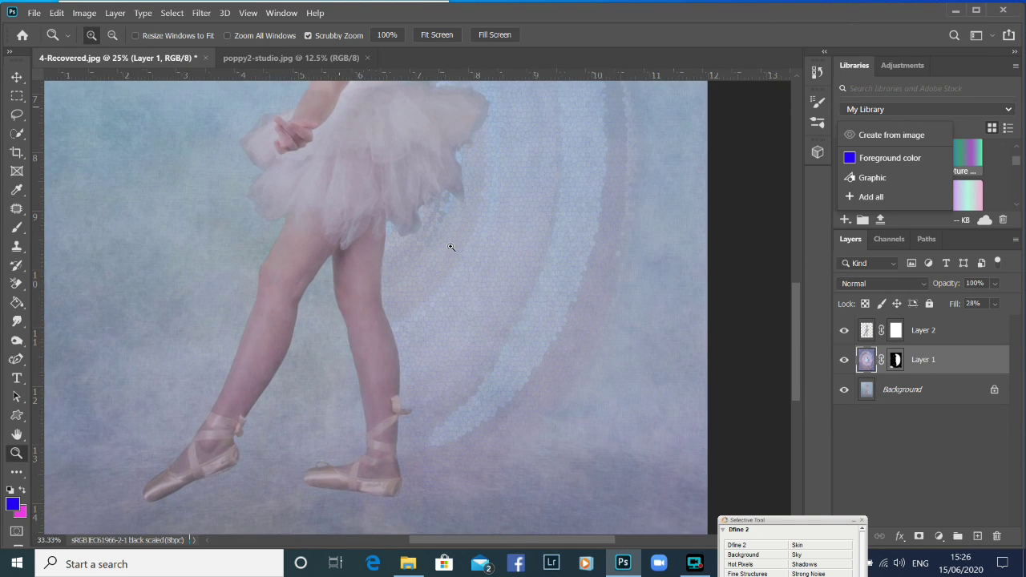
pyautogui.click(457, 245)
pyautogui.moveTo(795, 325); pyautogui.dragTo(798, 299)
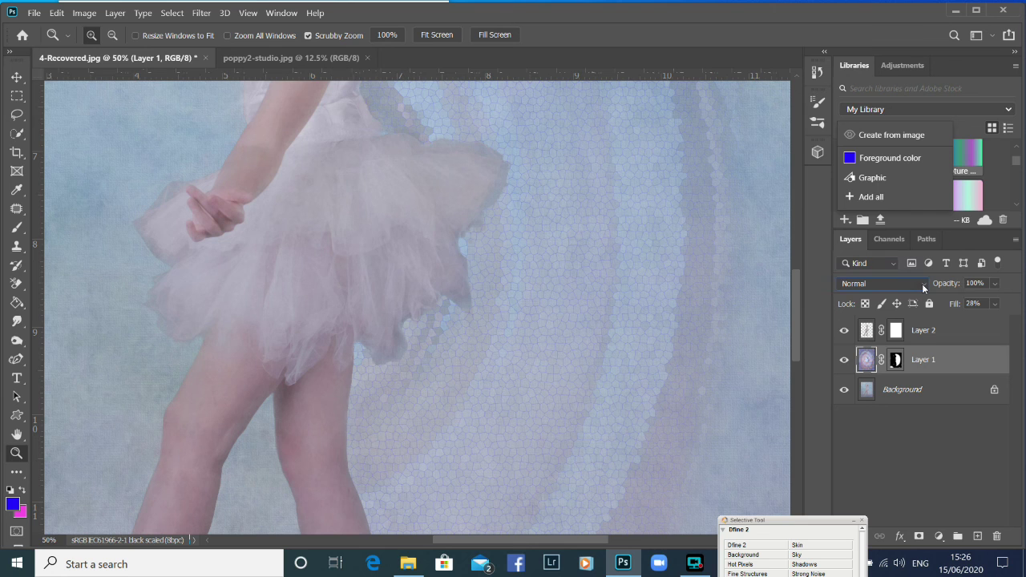
pyautogui.click(922, 284)
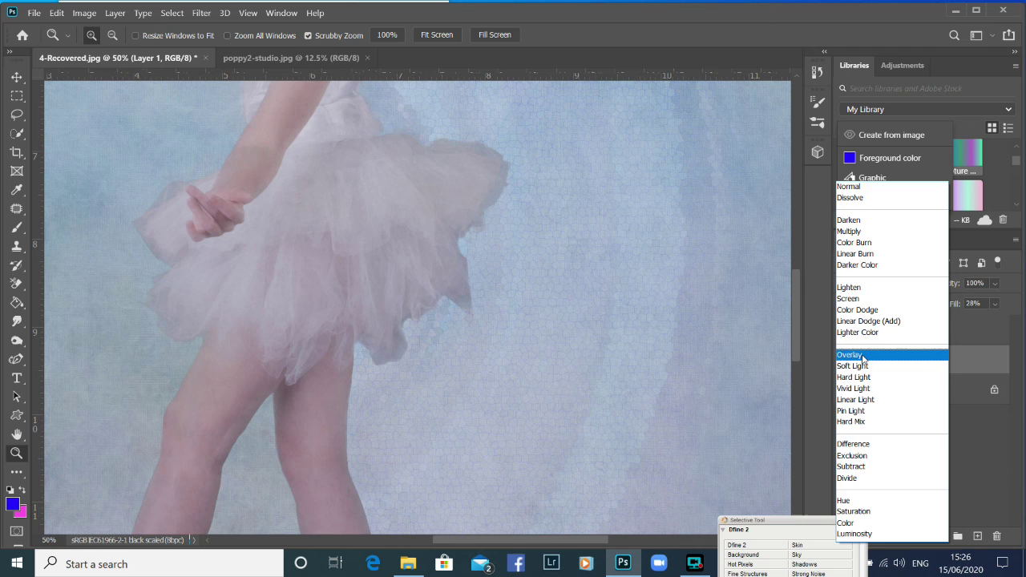
pyautogui.click(863, 356)
# Step: Try Layer 1's fill at 43% and return it to 28%
pyautogui.click(994, 304)
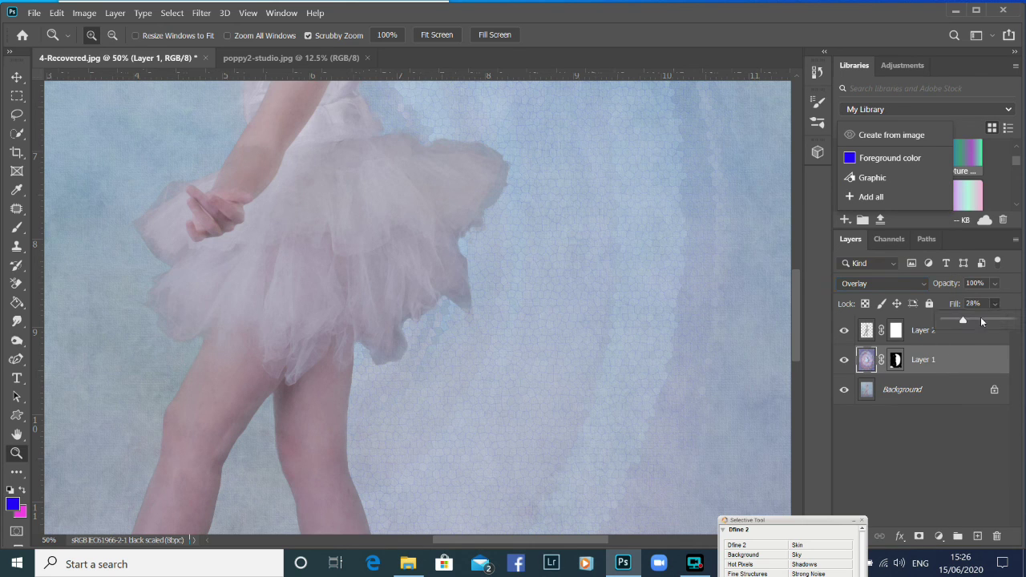
pyautogui.moveTo(963, 321); pyautogui.dragTo(975, 321)
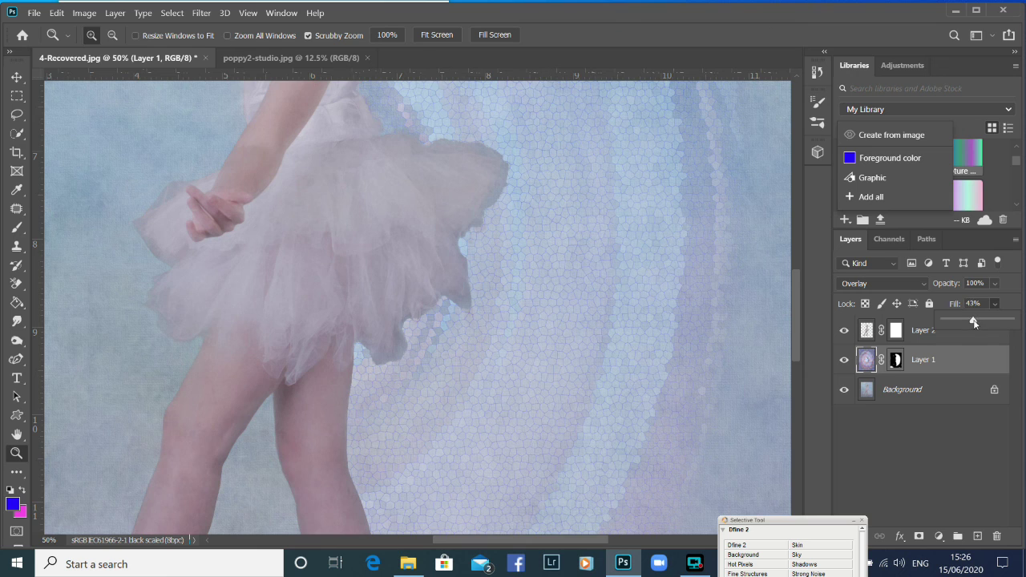
pyautogui.moveTo(960, 321); pyautogui.dragTo(956, 320)
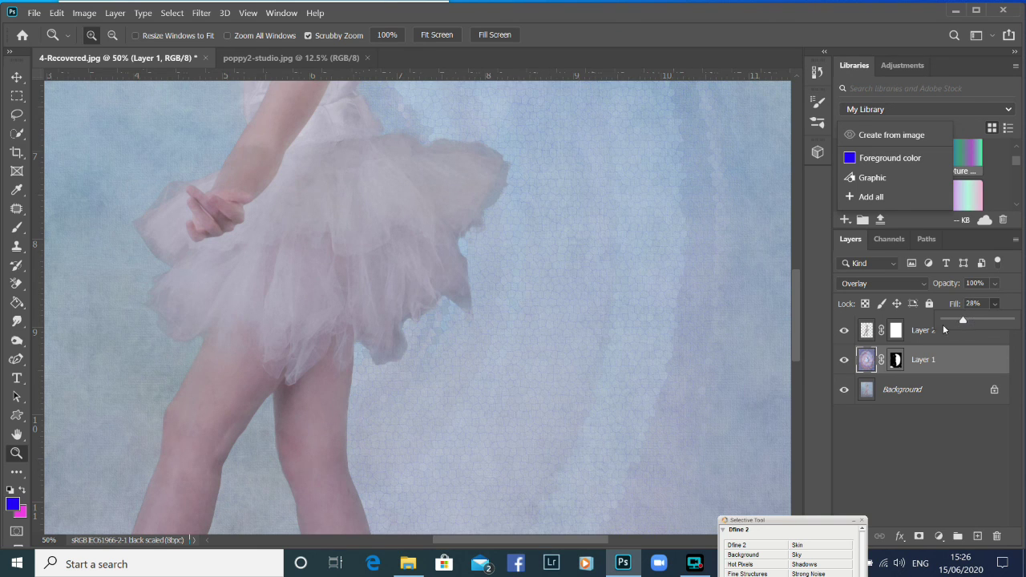
# Step: Check the blended swirl over the whole picture and flatten the image
pyautogui.moveTo(794, 290); pyautogui.dragTo(790, 190)
pyautogui.click(793, 280)
pyautogui.moveTo(793, 280); pyautogui.dragTo(802, 349)
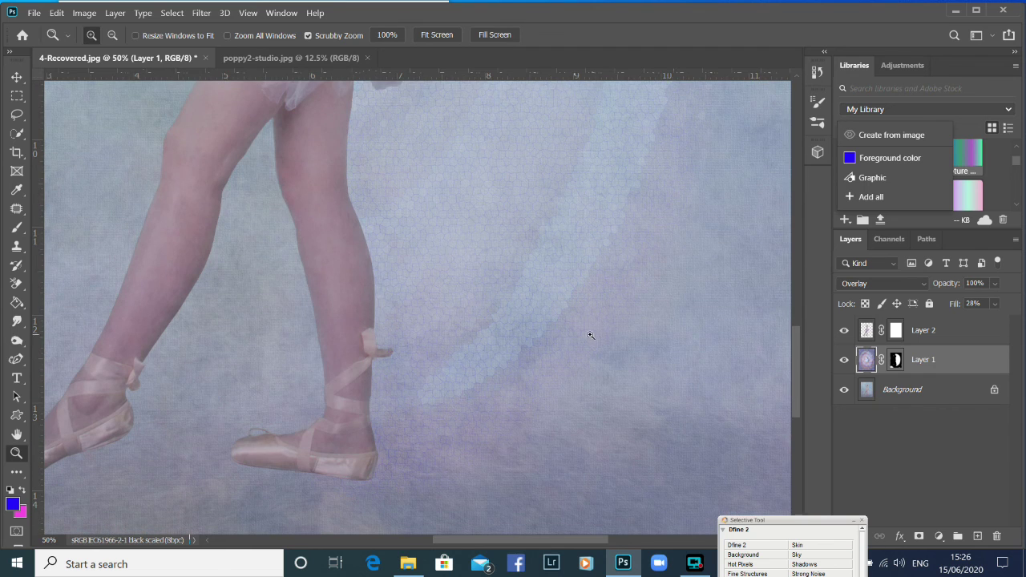
pyautogui.click(436, 35)
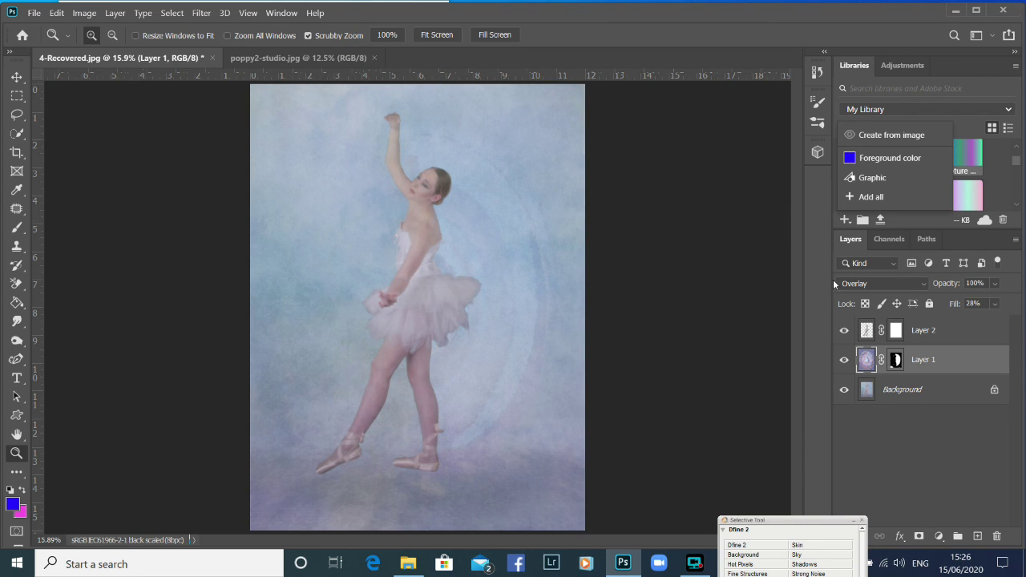
pyautogui.rightClick(970, 340)
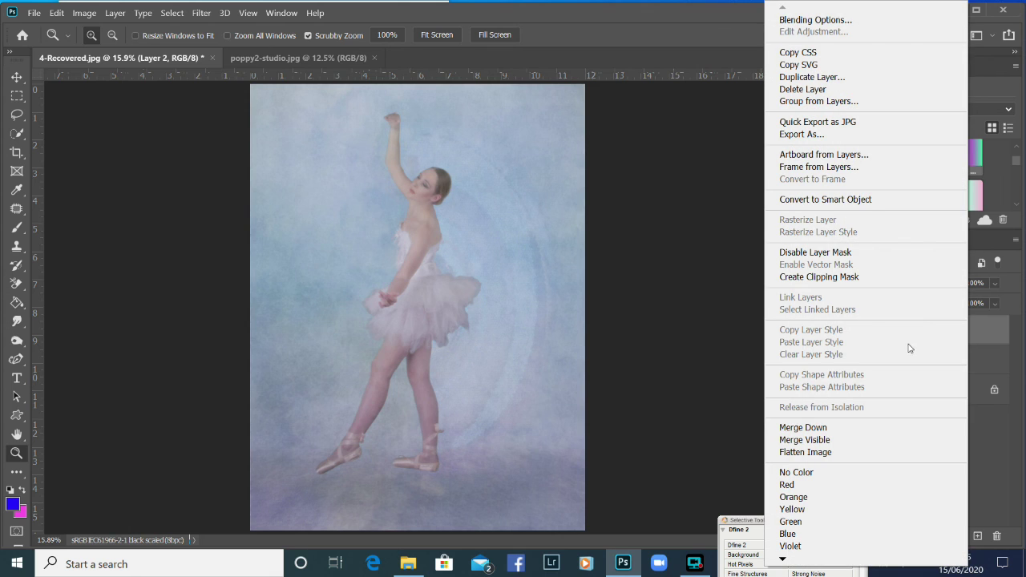
pyautogui.click(821, 453)
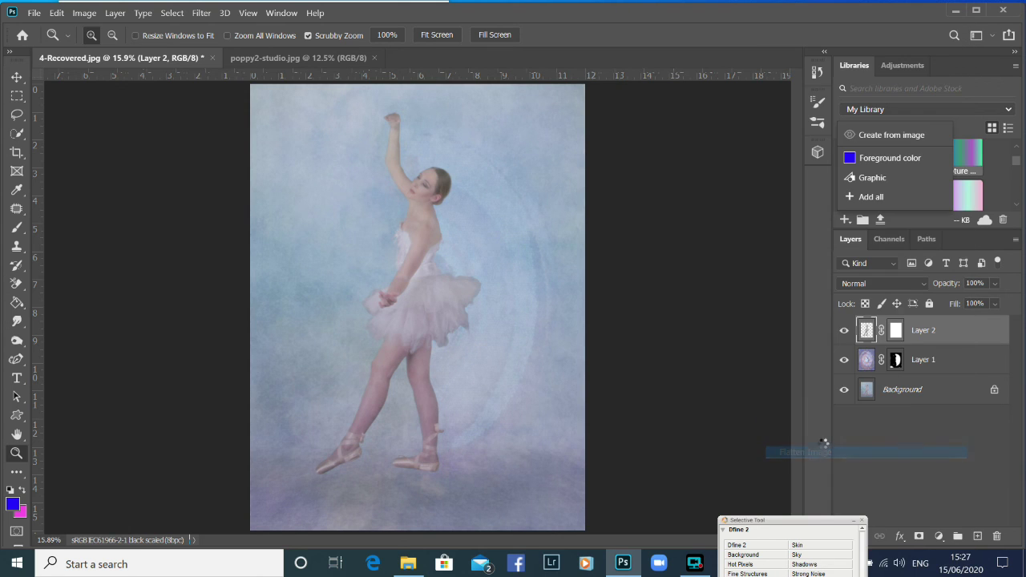